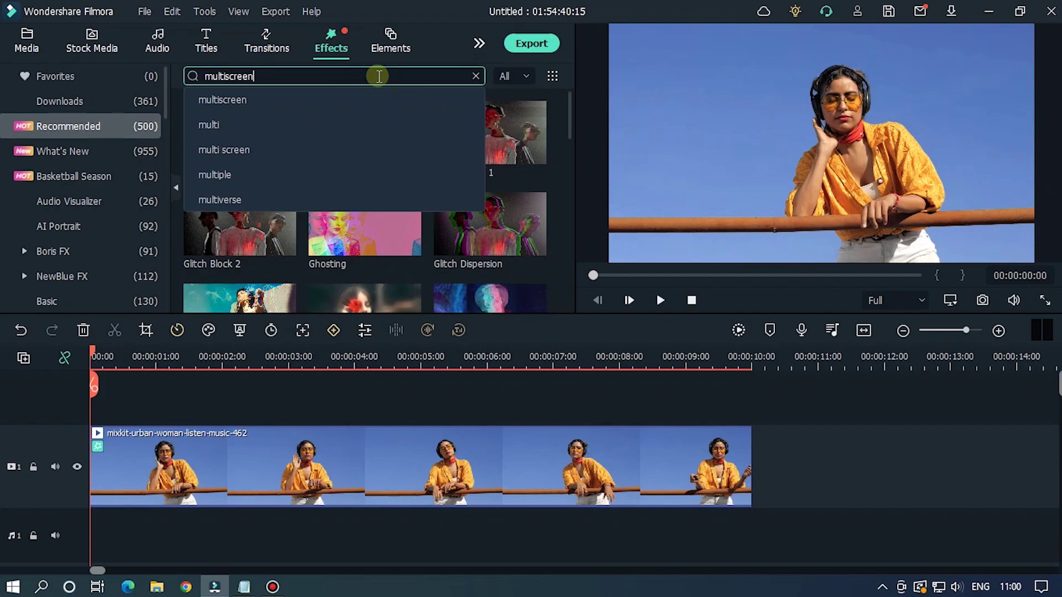
Step: Find the Multi-screen effects category and place the Multi-screen 4 effect on the track above the urban woman clip
scroll(553, 166, "down", 5)
scroll(106, 197, "down", 3)
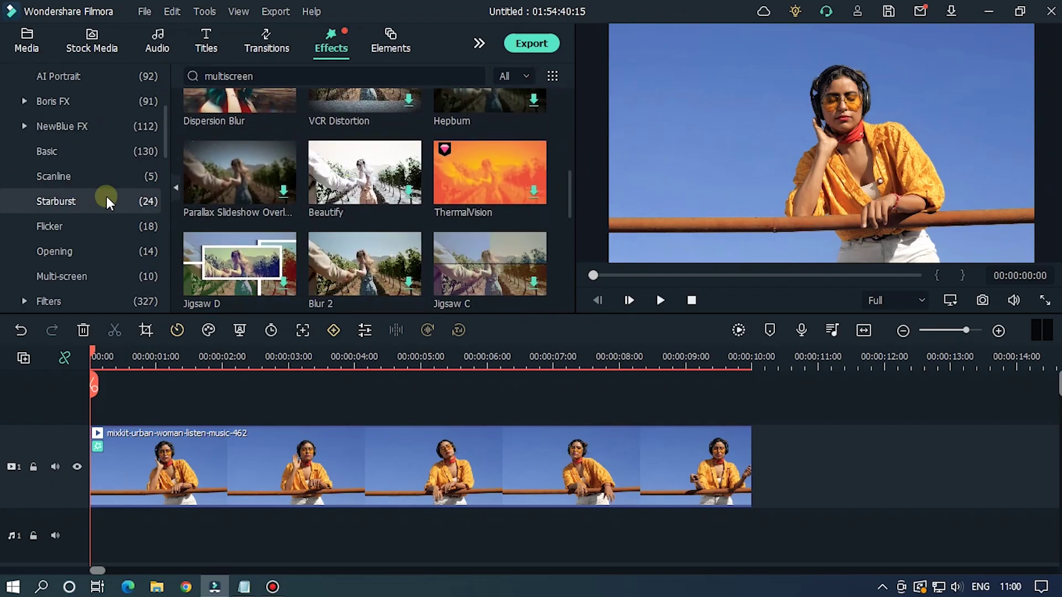
left_click(90, 277)
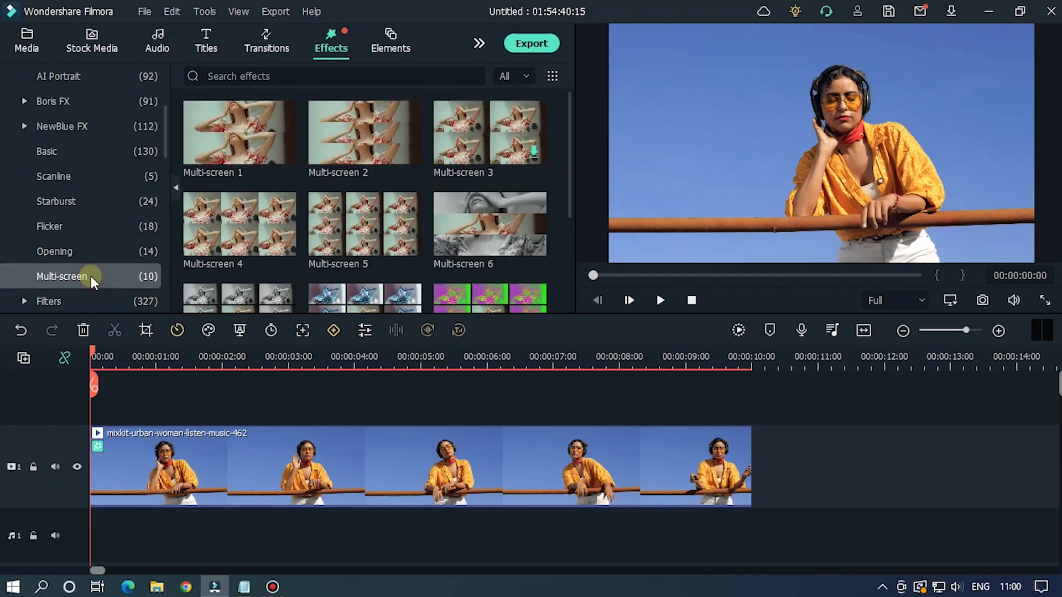
left_click_drag(572, 117, 572, 152)
left_click_drag(233, 168, 204, 417)
Step: Move the Multi-screen 4 effect along its track so that it starts at 00:00:01:05
left_click(164, 359)
scroll(166, 356, "up", 3)
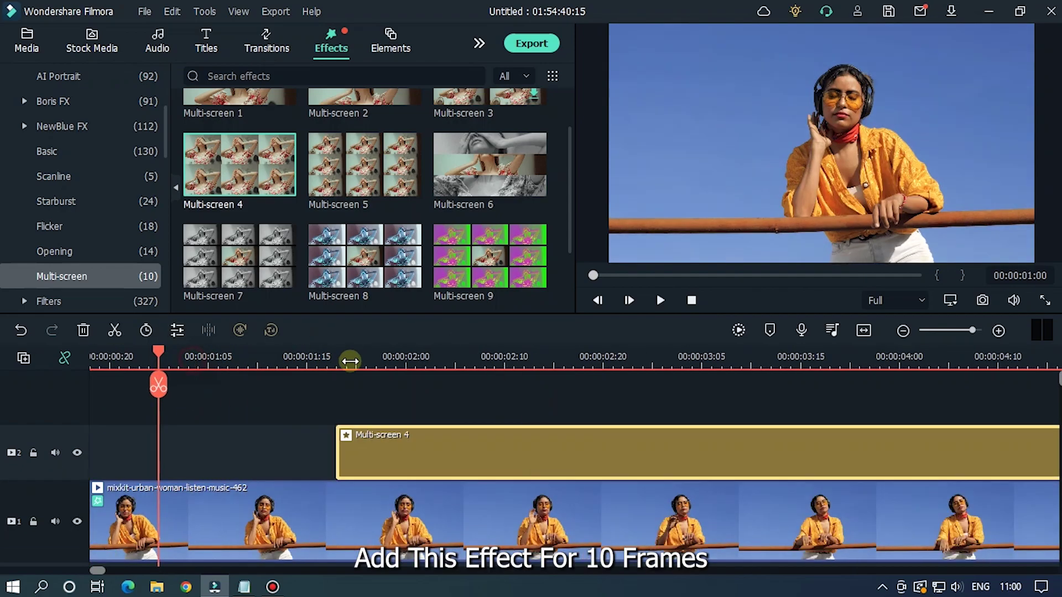
left_click_drag(170, 357, 295, 357)
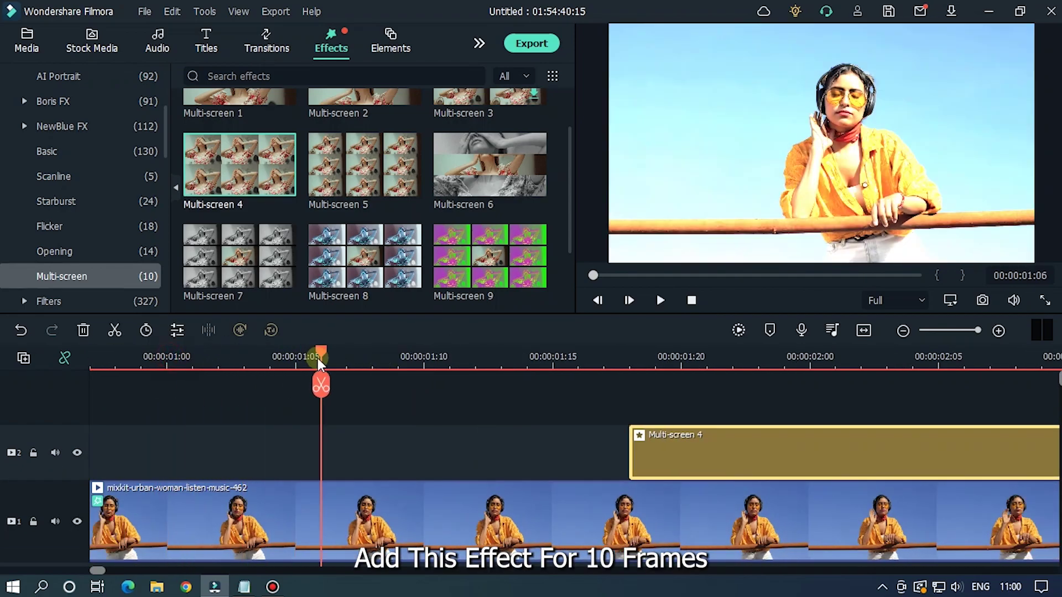
left_click_drag(722, 445, 379, 442)
Step: Split the Multi-screen 4 effect at 00:00:01:15 and delete the part after the cut, keeping 10 frames
left_click(423, 370)
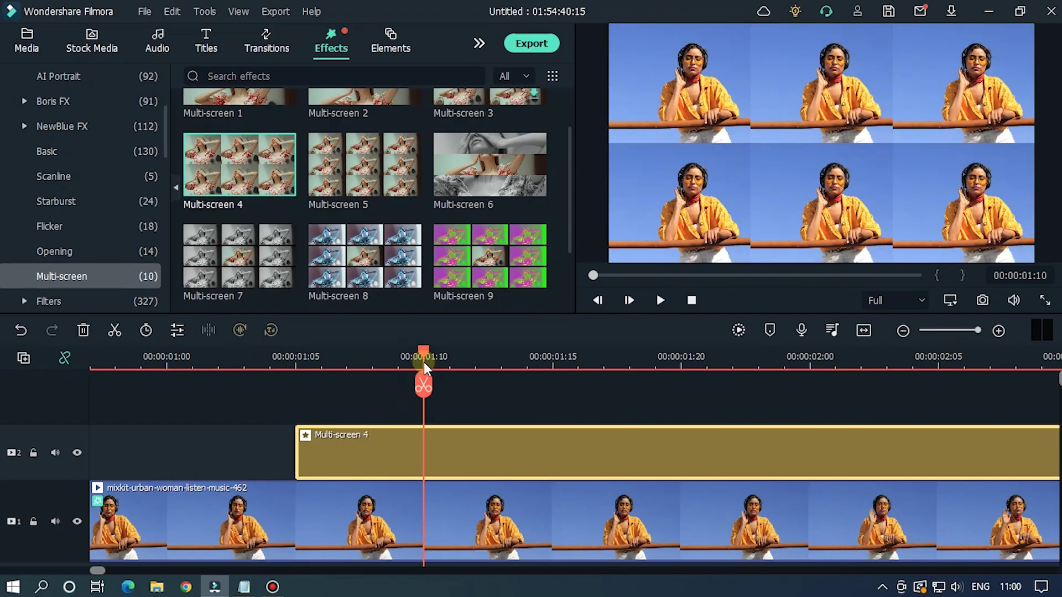
left_click(579, 358)
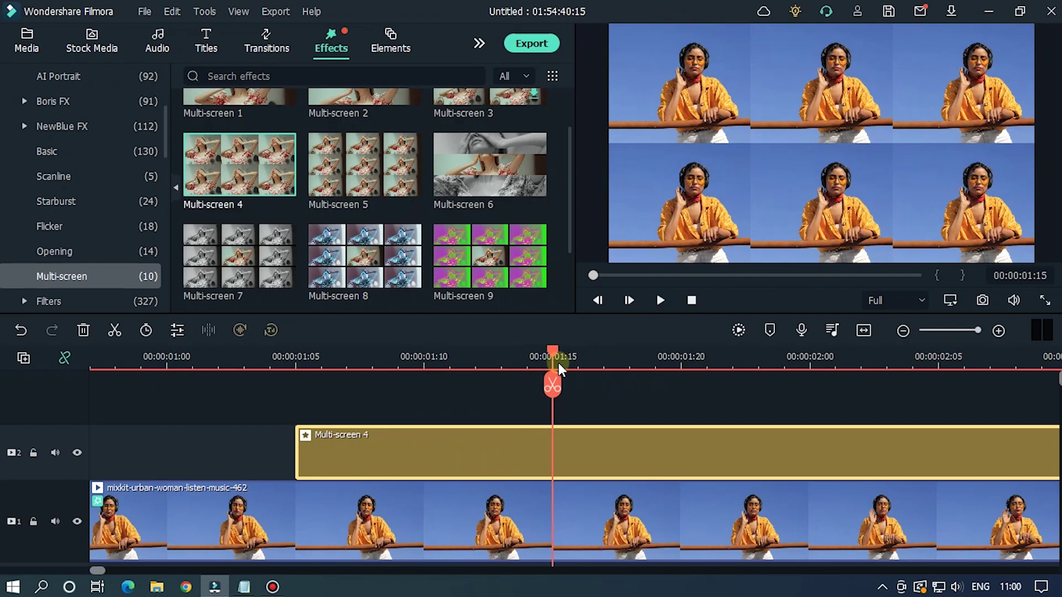
left_click(559, 382)
scroll(637, 360, "down", 4)
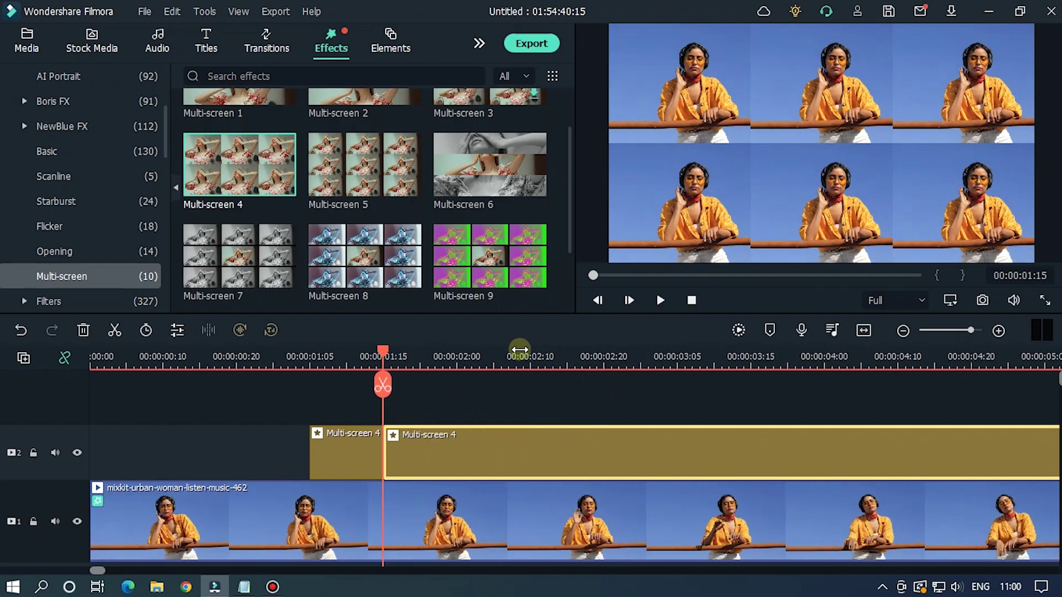
scroll(451, 345, "up", 1)
key("Delete")
Step: Play the timeline through the shortened Multi-screen 4 segment to check the effect
left_click(153, 356)
key("space")
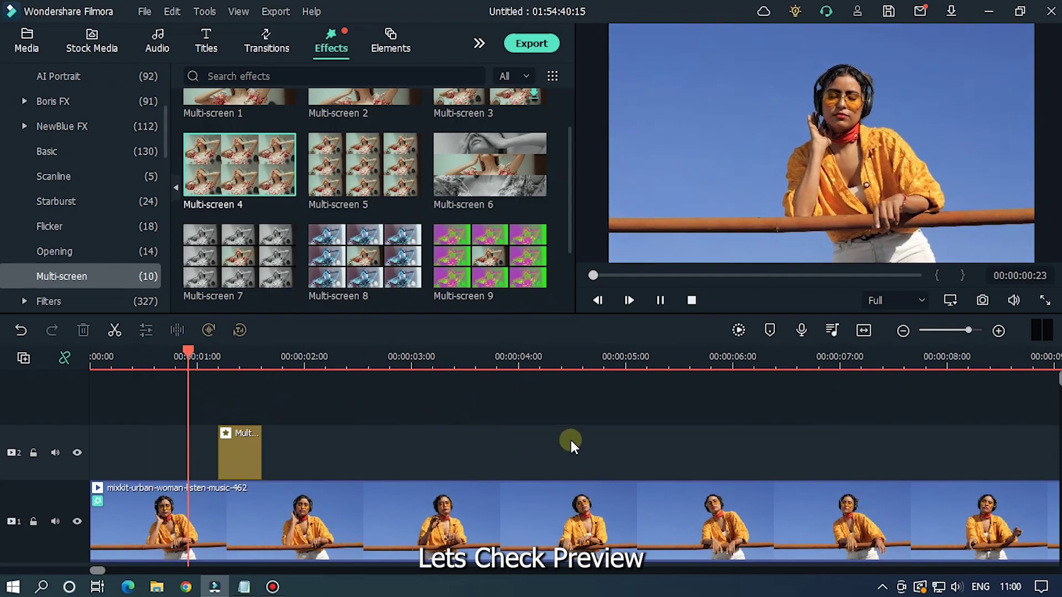
key("space")
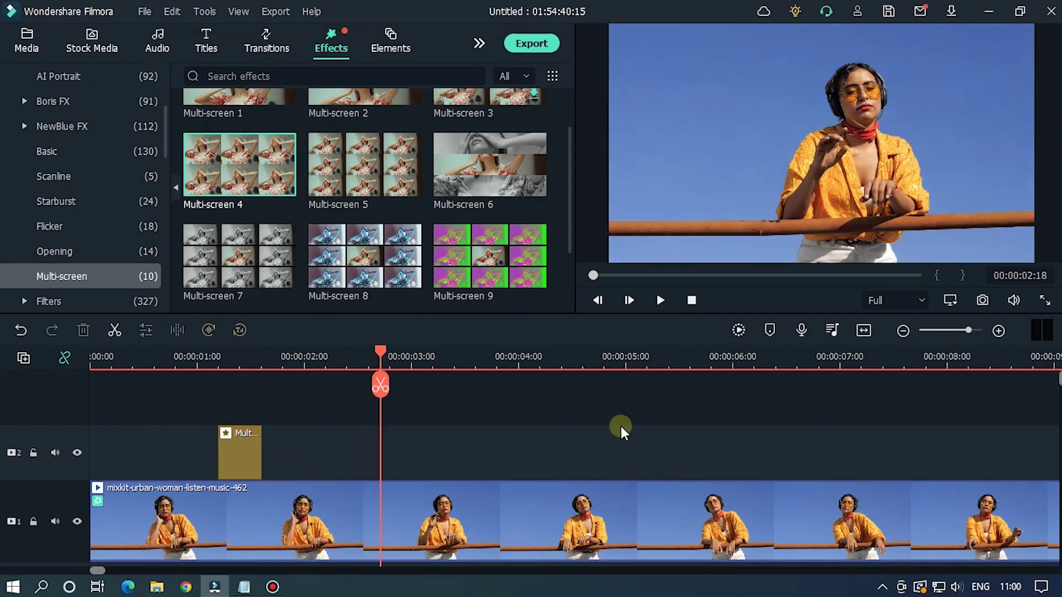
Step: Copy the 10-frame Multi-screen 4 segment and paste it on the same track at 00:00:02:20
left_click(252, 443)
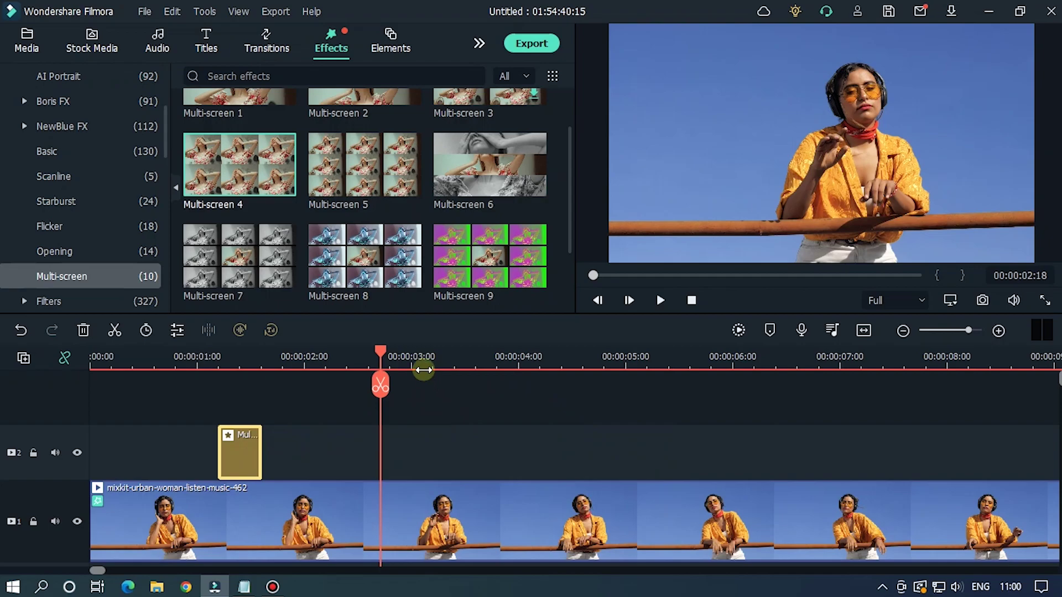
scroll(407, 358, "up", 3)
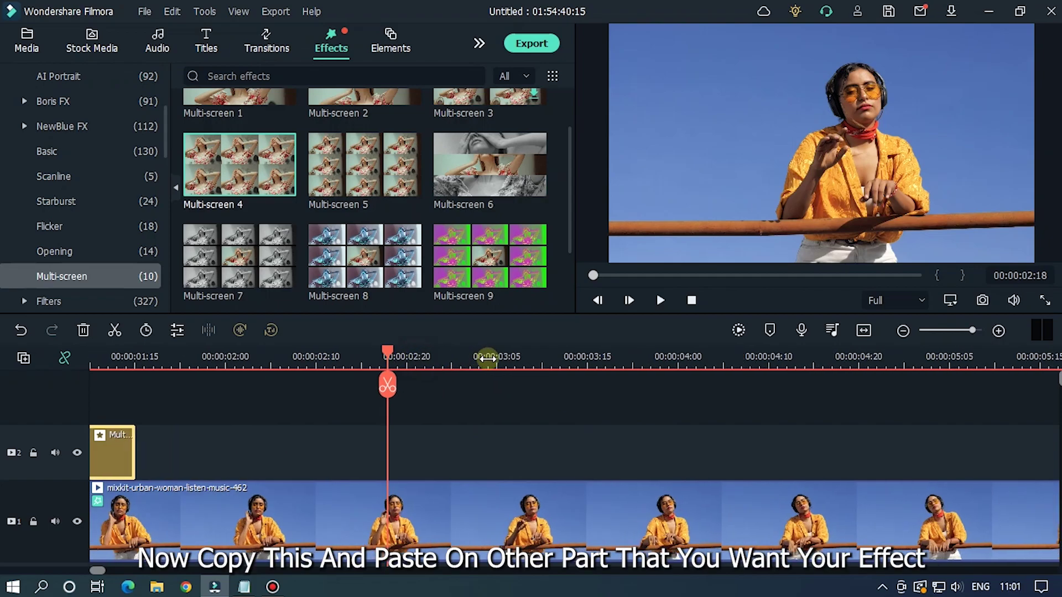
left_click(406, 357)
key("ctrl+v")
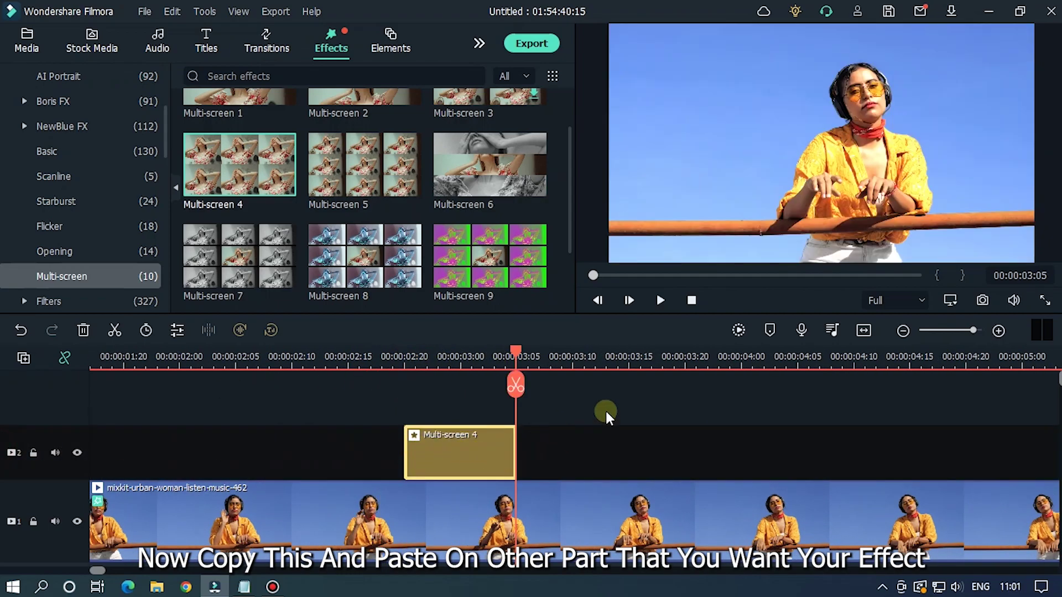
Step: Paste two more copies of the Multi-screen 4 segment on its track, at 00:00:04:05 and 00:00:05:14
scroll(624, 368, "down", 3)
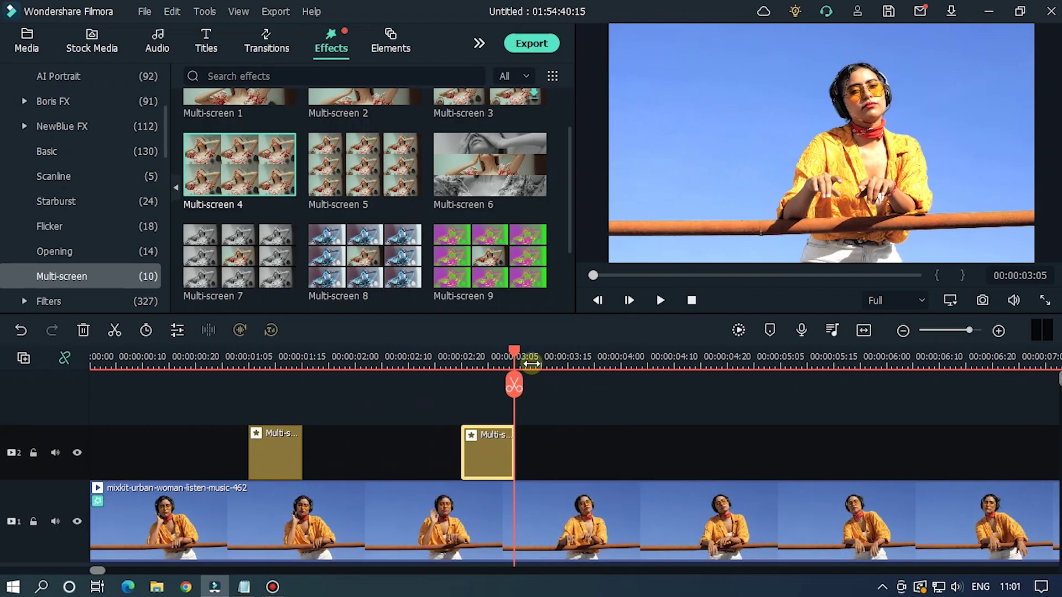
left_click_drag(516, 354, 647, 361)
key("ctrl+v")
left_click(827, 358)
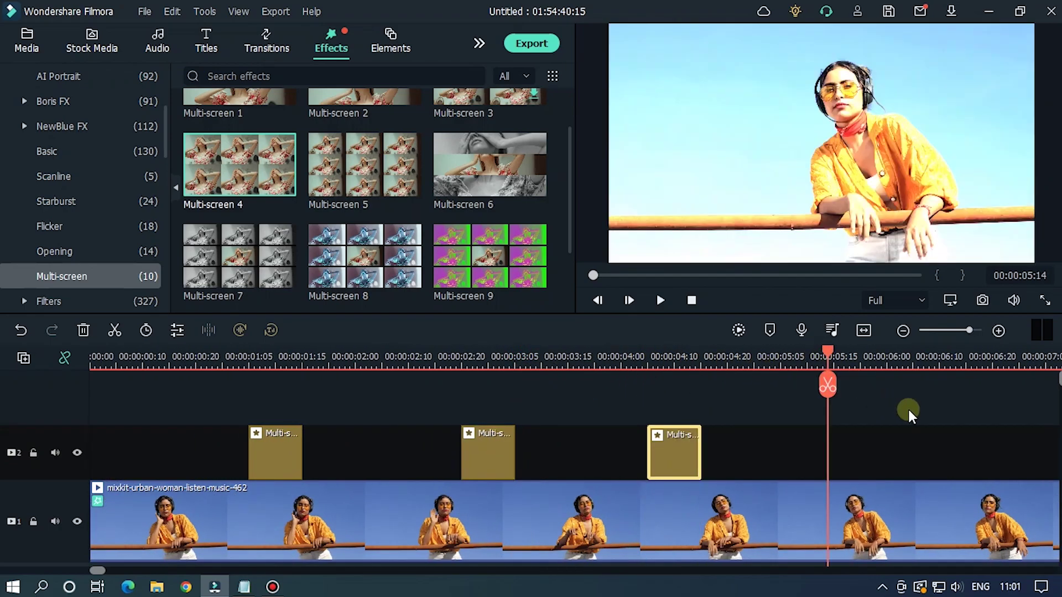
key("ctrl+v")
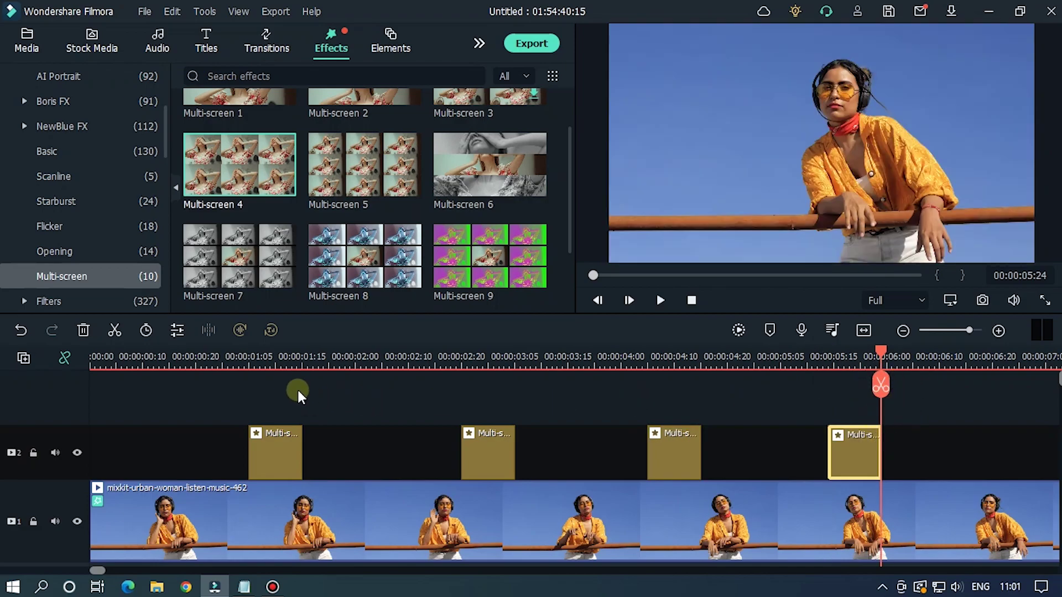
Step: Play the timeline from before the first Multi-screen 4 segment to review the repeated effect
left_click(224, 365)
key("space")
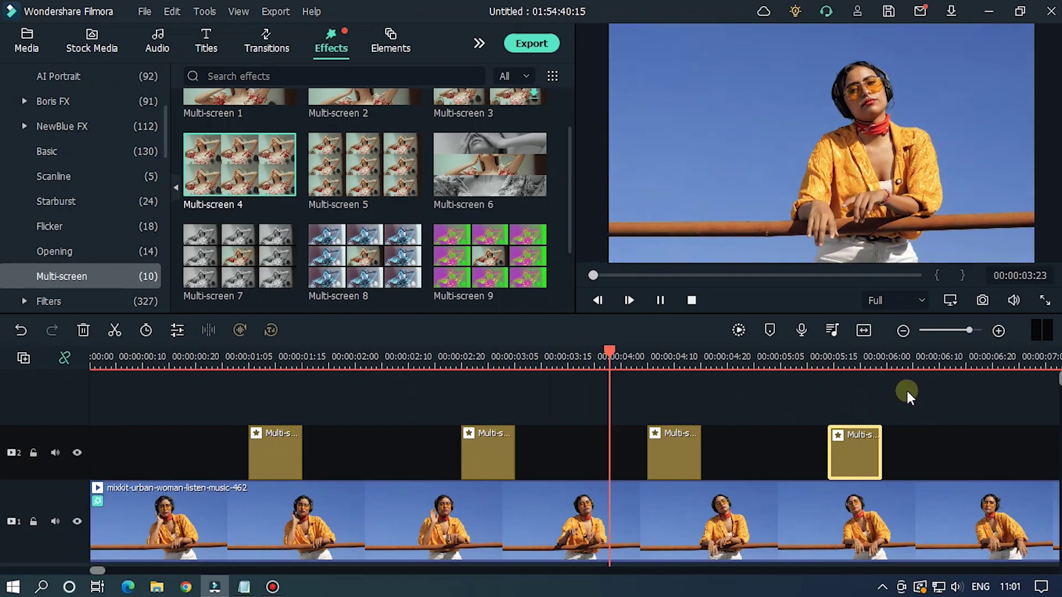
key("space")
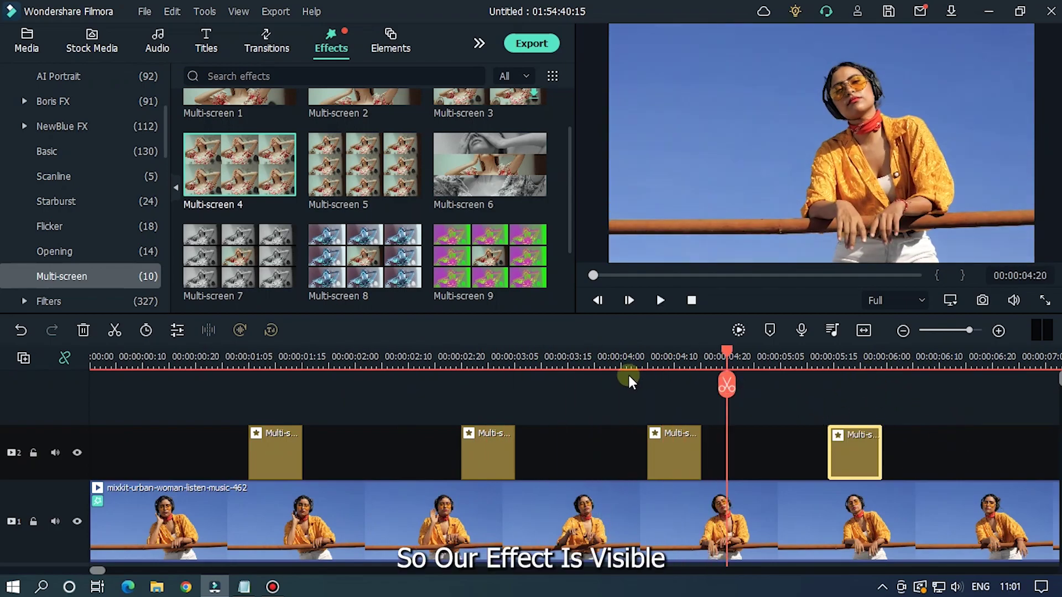
Step: Add the Multi-screen 5 effect on a new track above the first Multi-screen 4 segment and trim it to the same length
left_click_drag(346, 182, 259, 402)
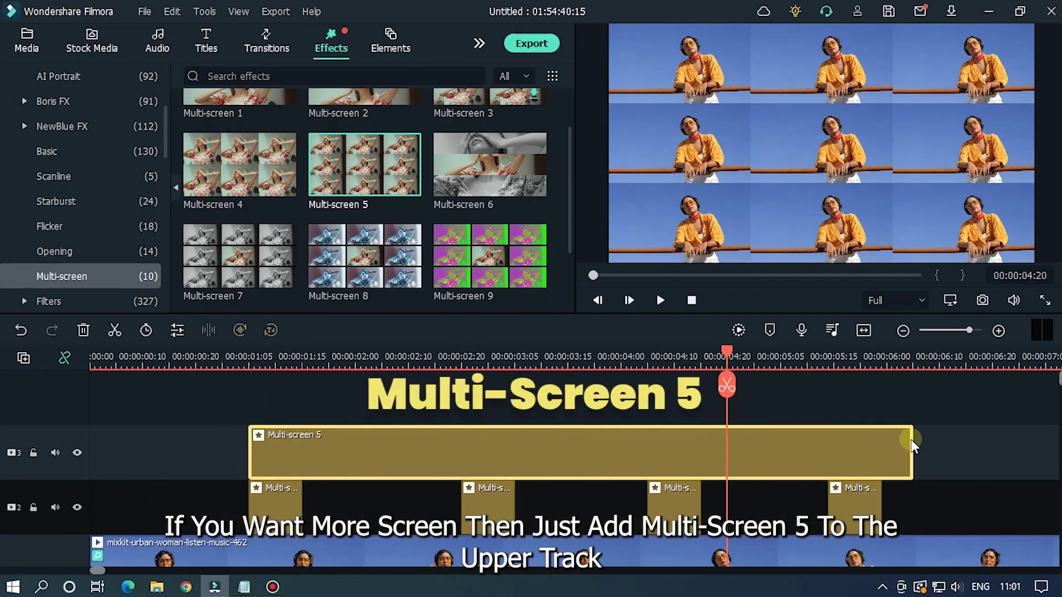
left_click_drag(911, 439, 303, 442)
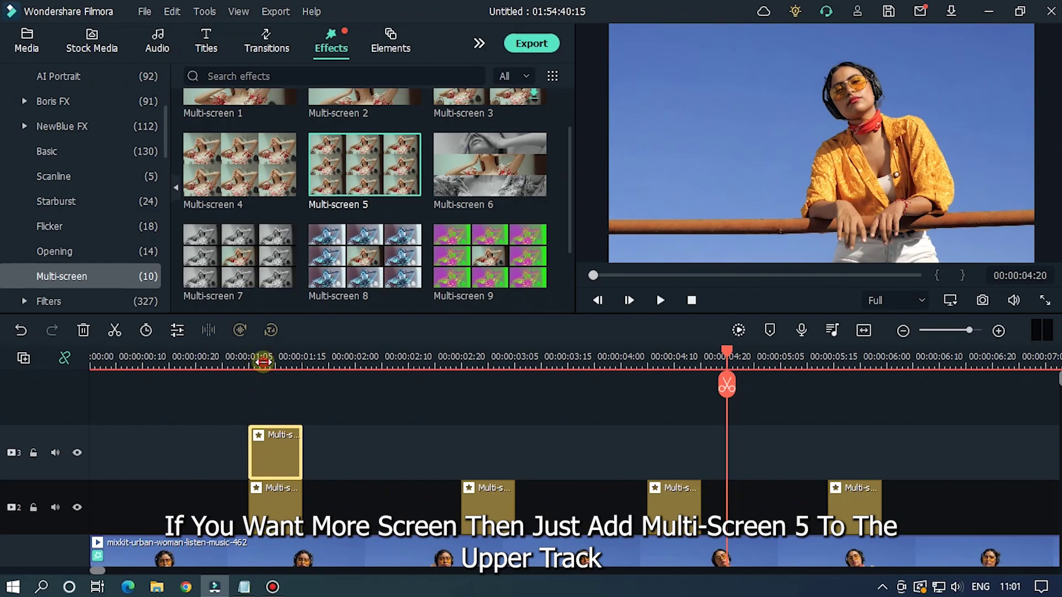
Step: Paste a copy of the trimmed Multi-screen 5 segment directly above the third Multi-screen 4 segment, at 00:00:04:05
left_click(263, 362)
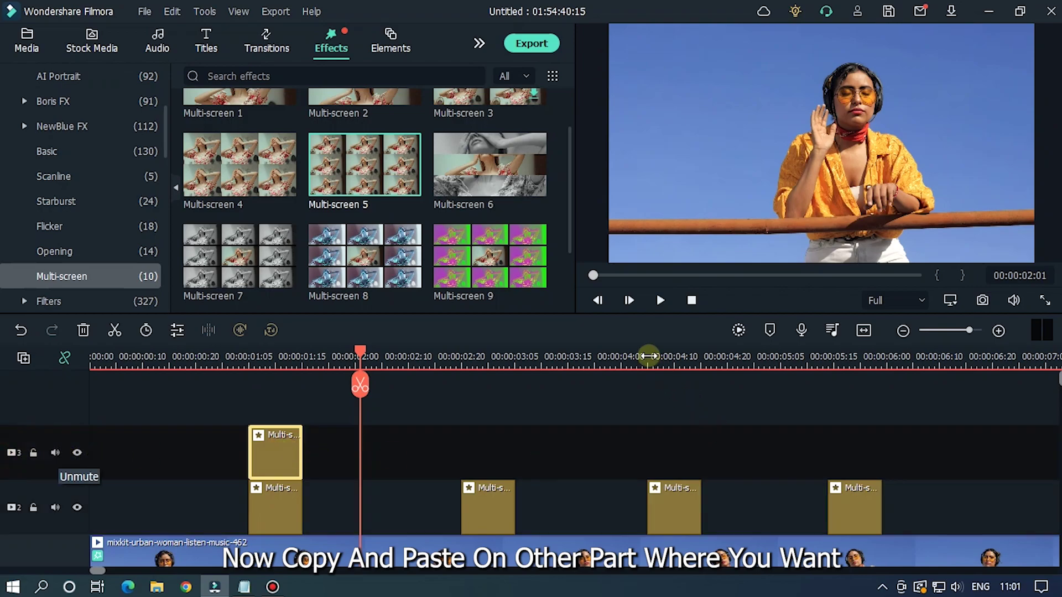
left_click(648, 356)
key("ctrl+v")
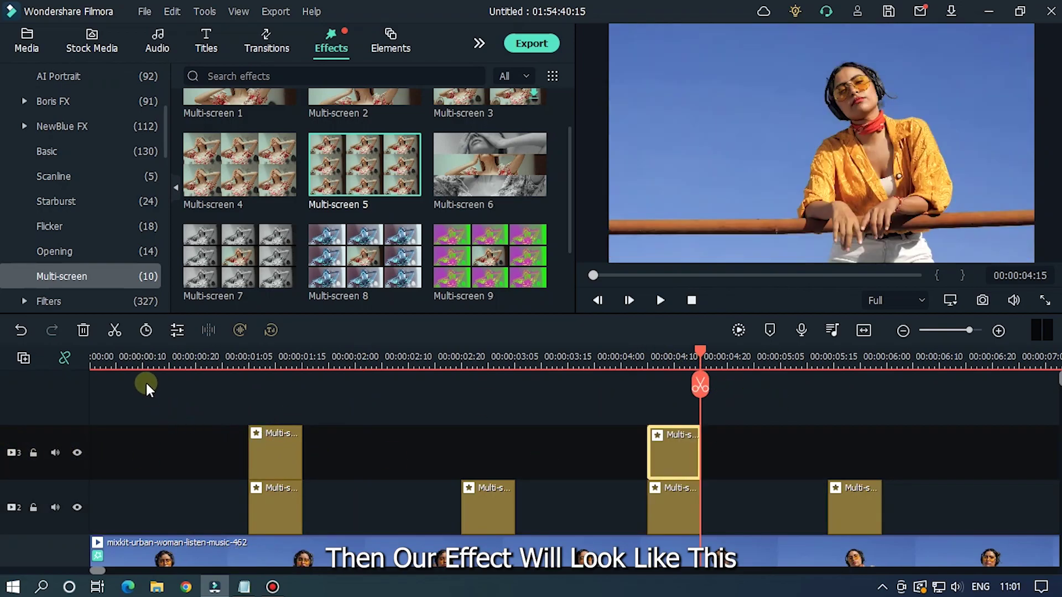
left_click(153, 356)
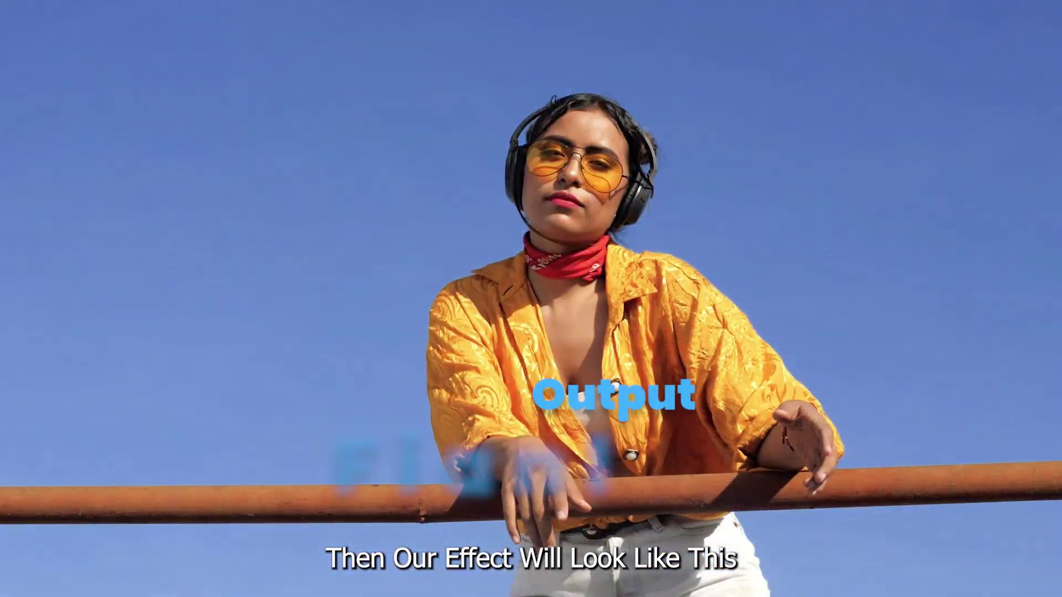
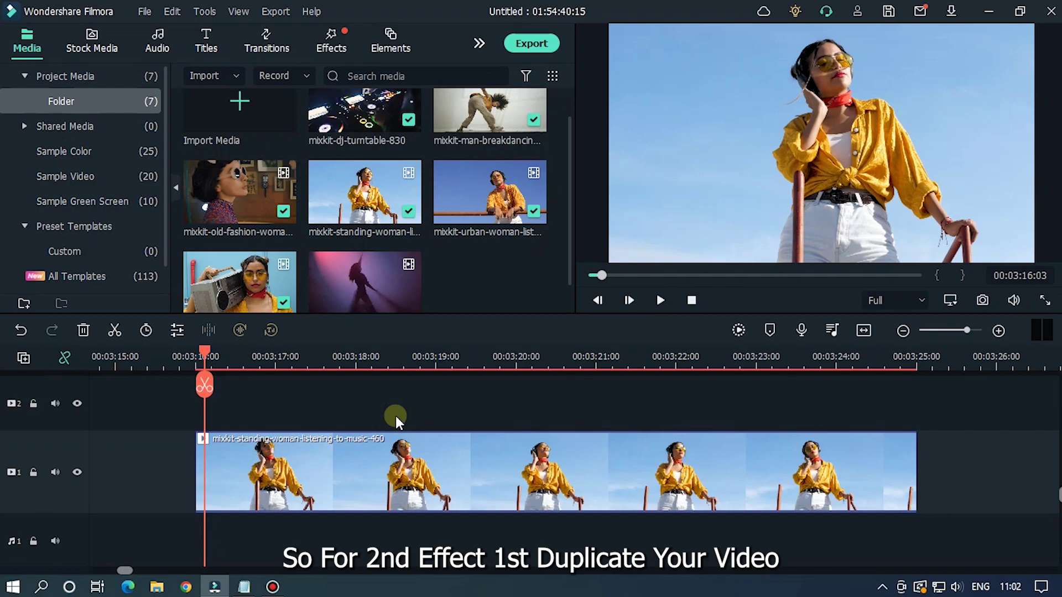
Step: Duplicate the standing woman clip onto the track above it, starting at 00:03:16:00
left_click(378, 470)
right_click(379, 470)
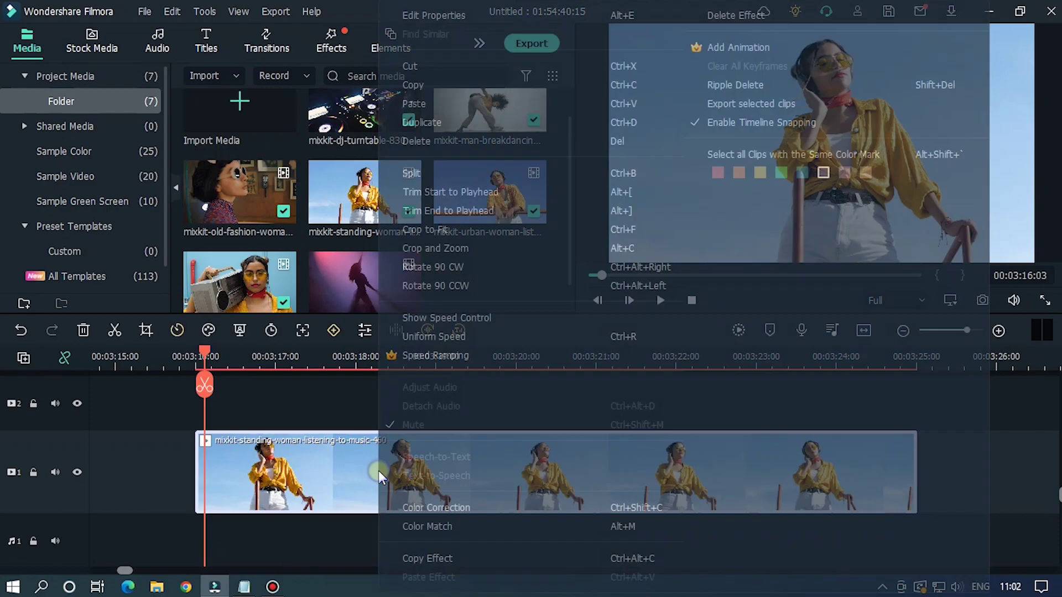
left_click(430, 79)
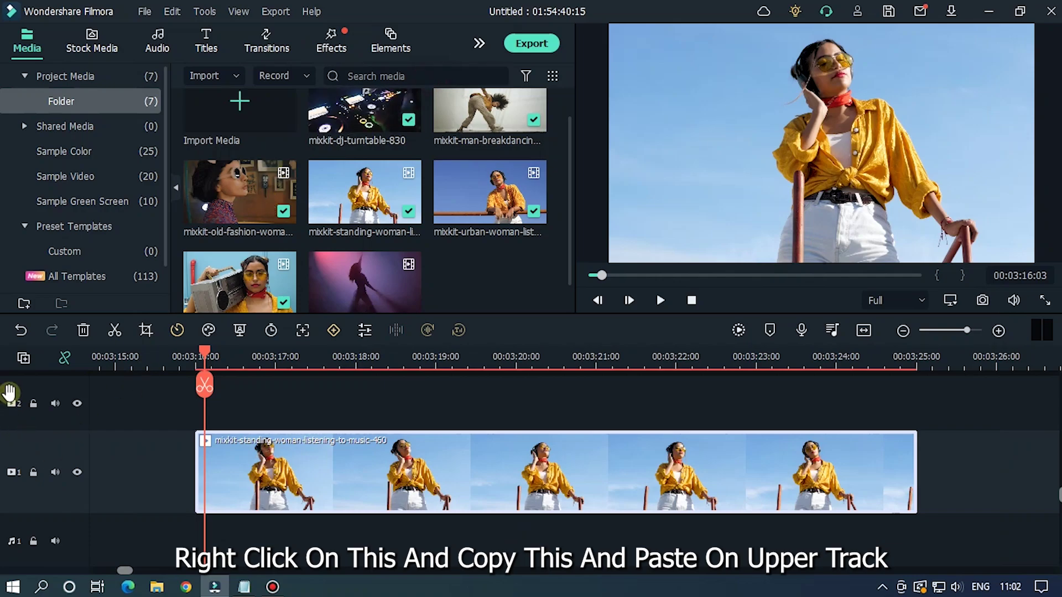
left_click(199, 356)
key("ctrl+v")
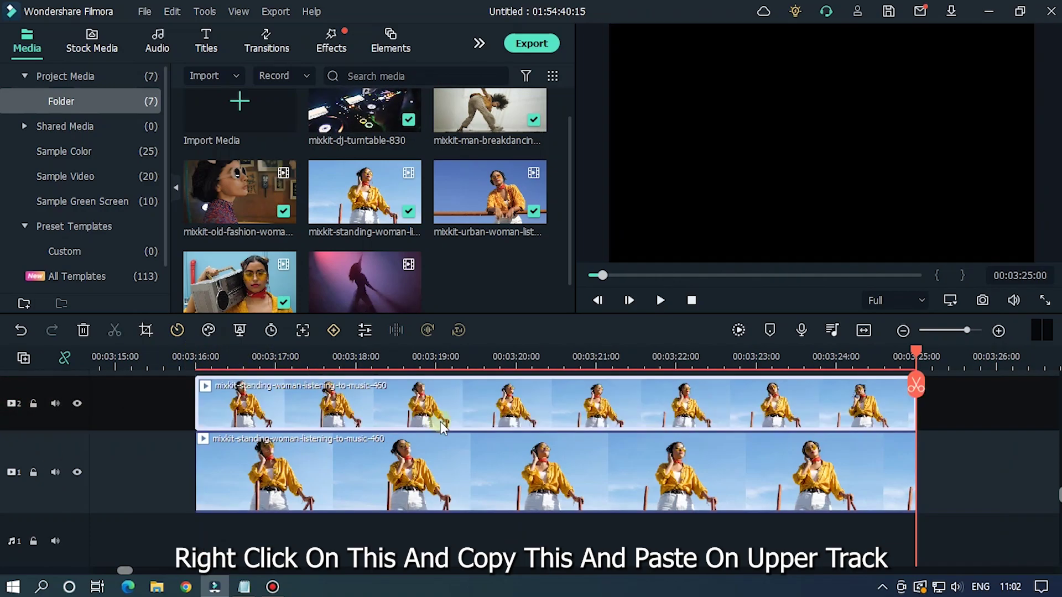
Step: Set the blending mode of the upper standing woman clip to Hard Mix
left_click(336, 359)
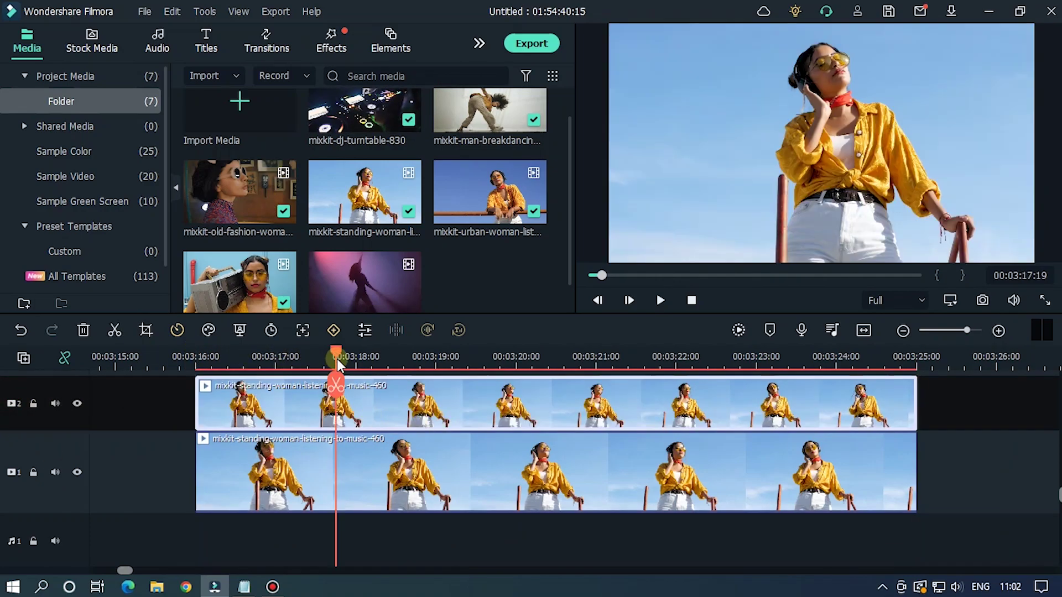
double_click(414, 395)
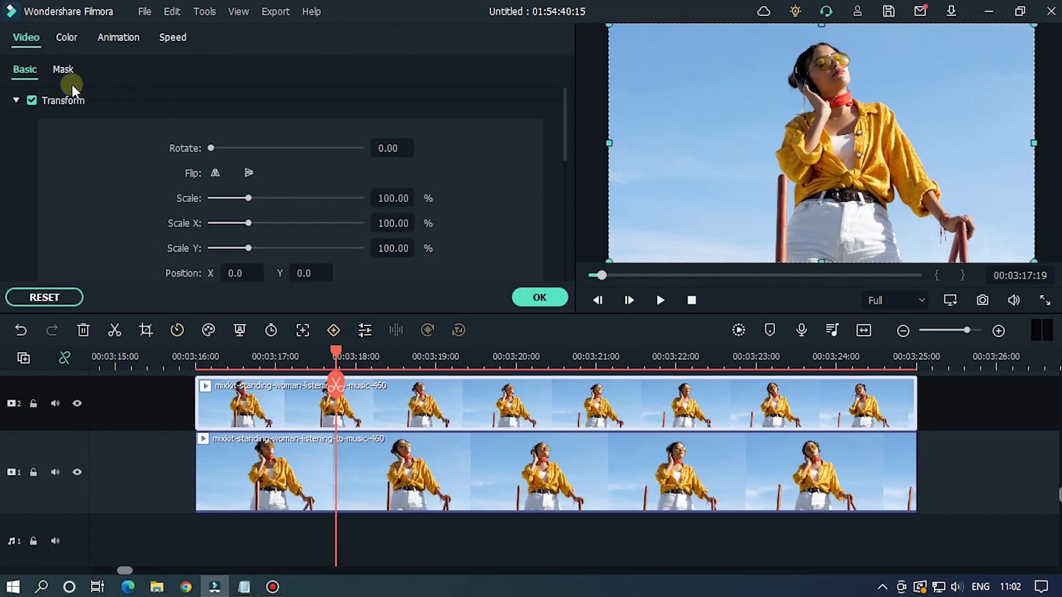
left_click(16, 100)
left_click(45, 130)
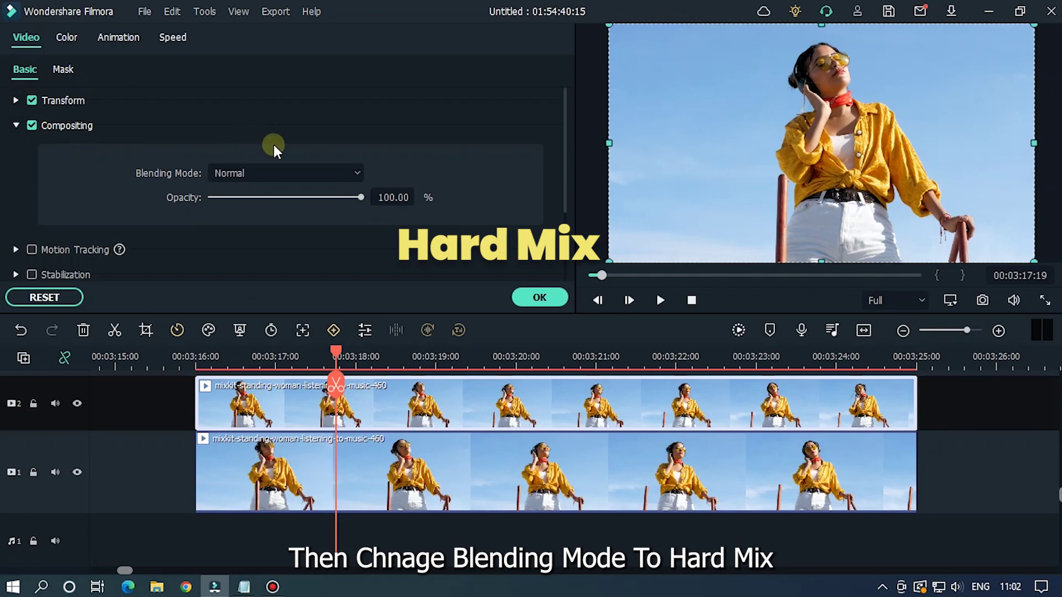
left_click(262, 171)
scroll(241, 307, "down", 3)
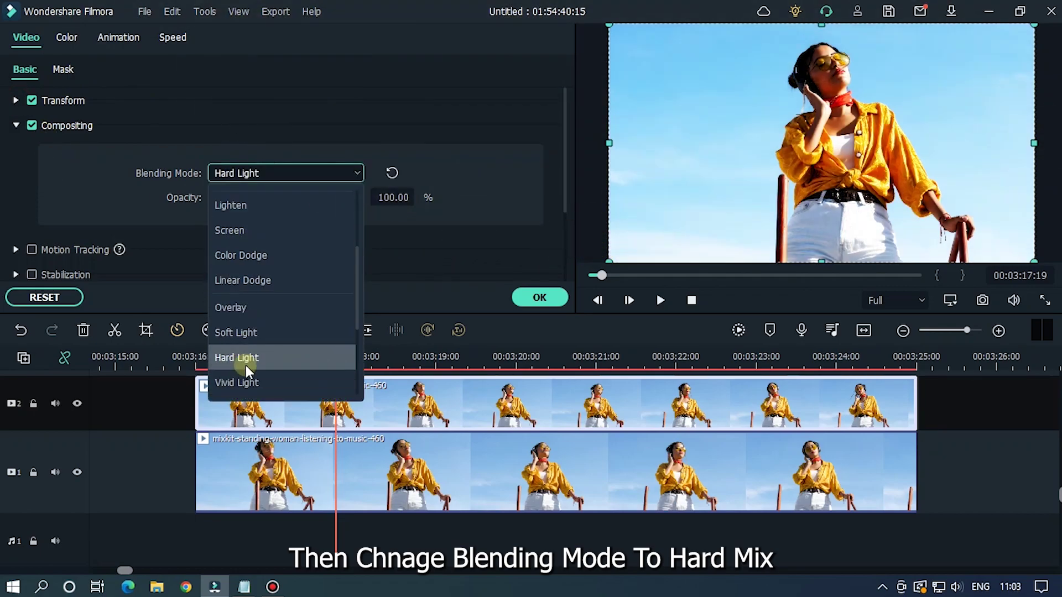
scroll(245, 376, "down", 2)
scroll(263, 348, "down", 3)
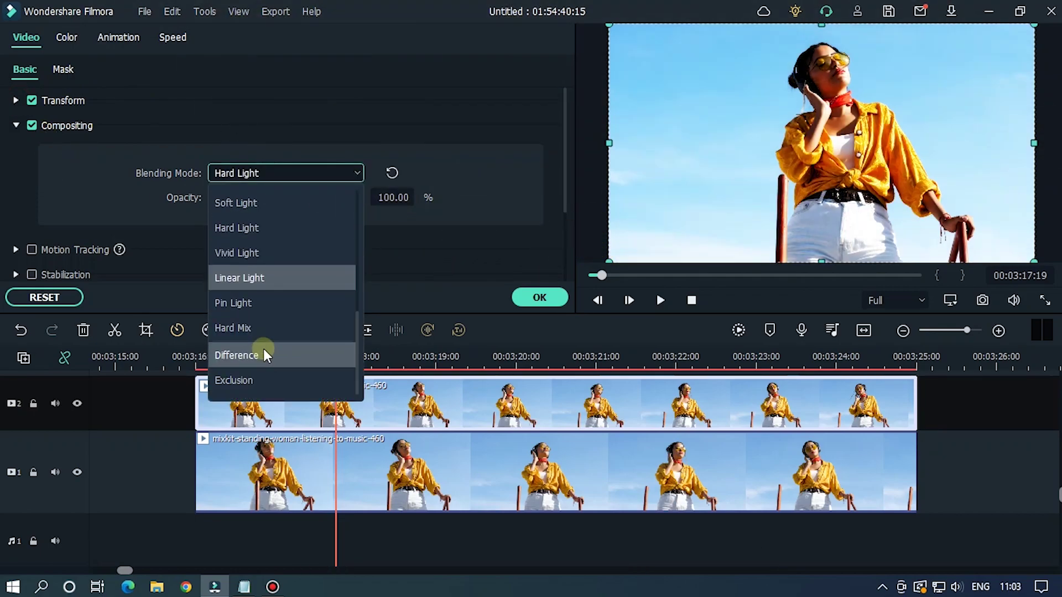
left_click(252, 327)
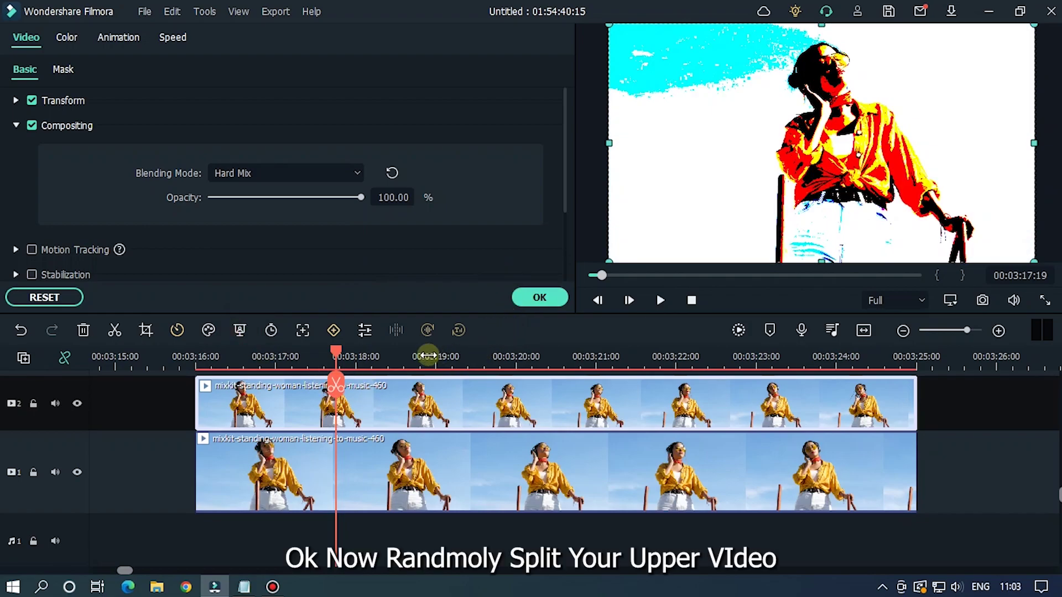
Step: Split the upper clip at about 00:03:17:16 and delete the part before the cut
left_click_drag(336, 357, 394, 357)
left_click(326, 385)
key("Delete")
Step: Split the upper clip into short random segments up to 00:03:21:14
left_click(393, 386)
key("Delete")
left_click(426, 385)
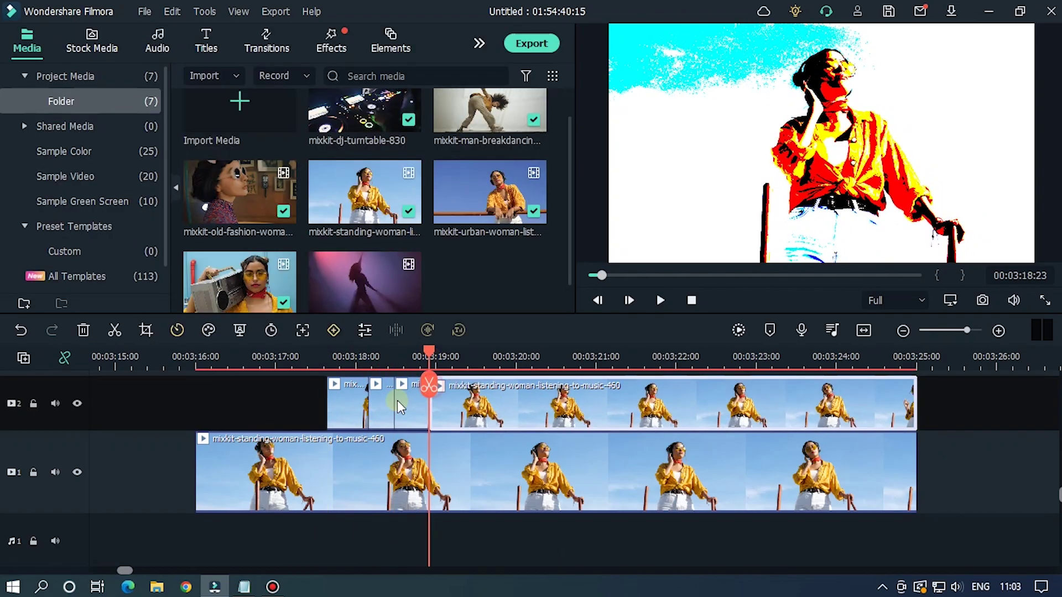
left_click(449, 380)
left_click(464, 385)
left_click(481, 386)
left_click(504, 386)
left_click(526, 385)
left_click(575, 385)
left_click(595, 385)
left_click(640, 386)
Step: Delete the upper clip's remainder after 00:03:21:14 and the in-between pieces, leaving gaps between the Hard Mix segments
key("Delete")
left_click(581, 408)
key("Delete")
left_click(518, 406)
key("Delete")
left_click(494, 406)
key("Delete")
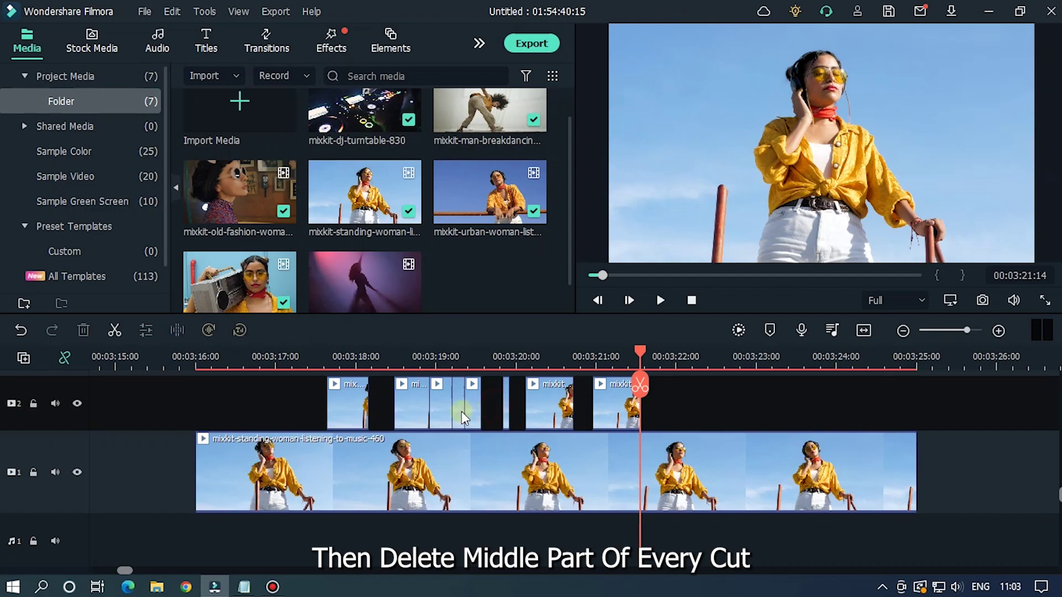
left_click(454, 410)
key("Delete")
left_click(437, 415)
key("Delete")
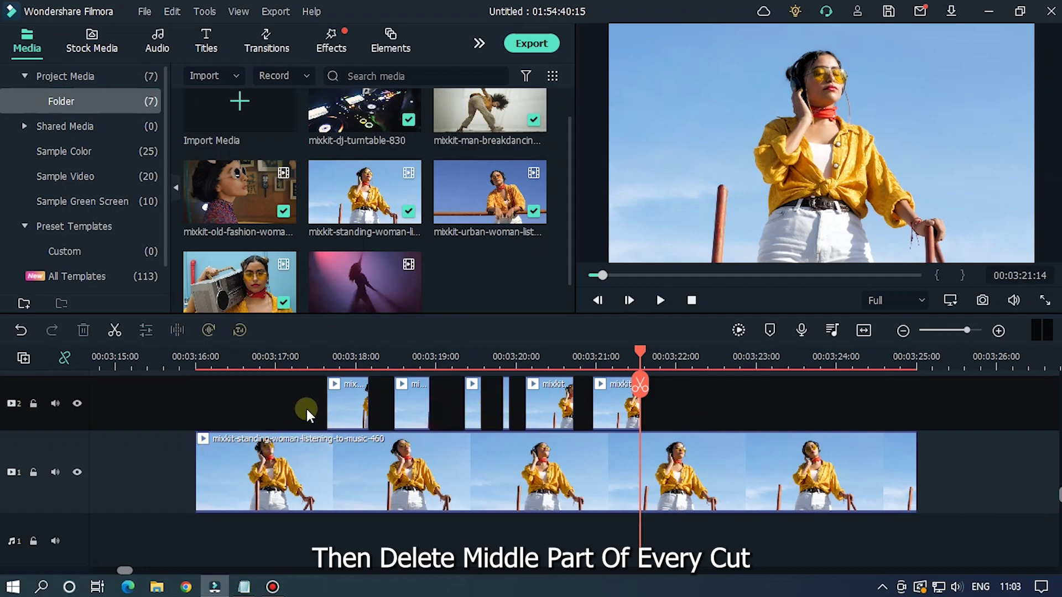
Step: Copy the second to fourth Hard Mix segments and paste them on the upper track from about 00:03:22:00
left_click(289, 358)
key("space")
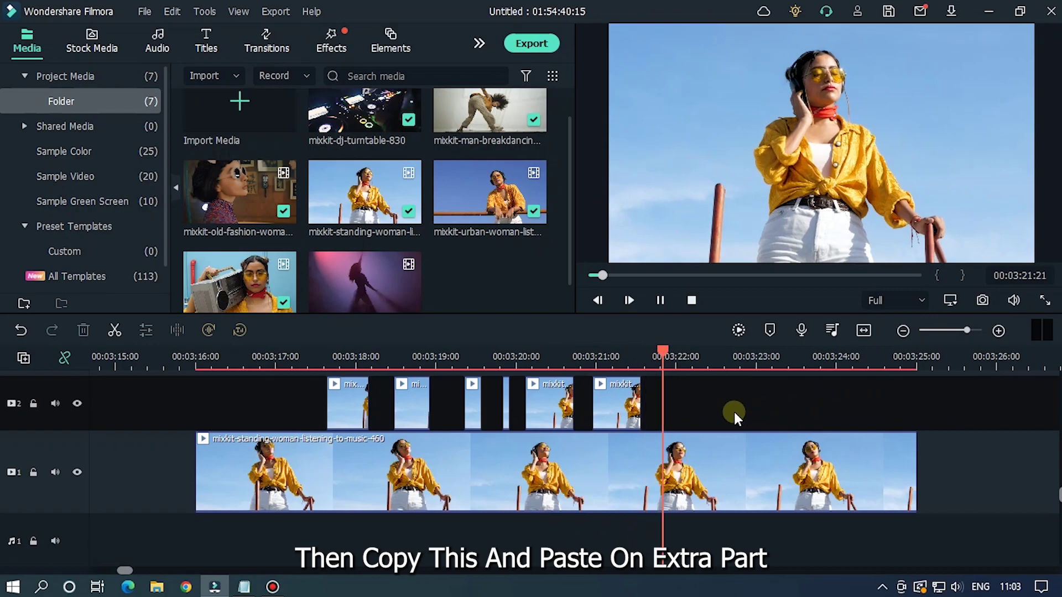
key("space")
left_click_drag(387, 390, 504, 393)
key("ctrl+v")
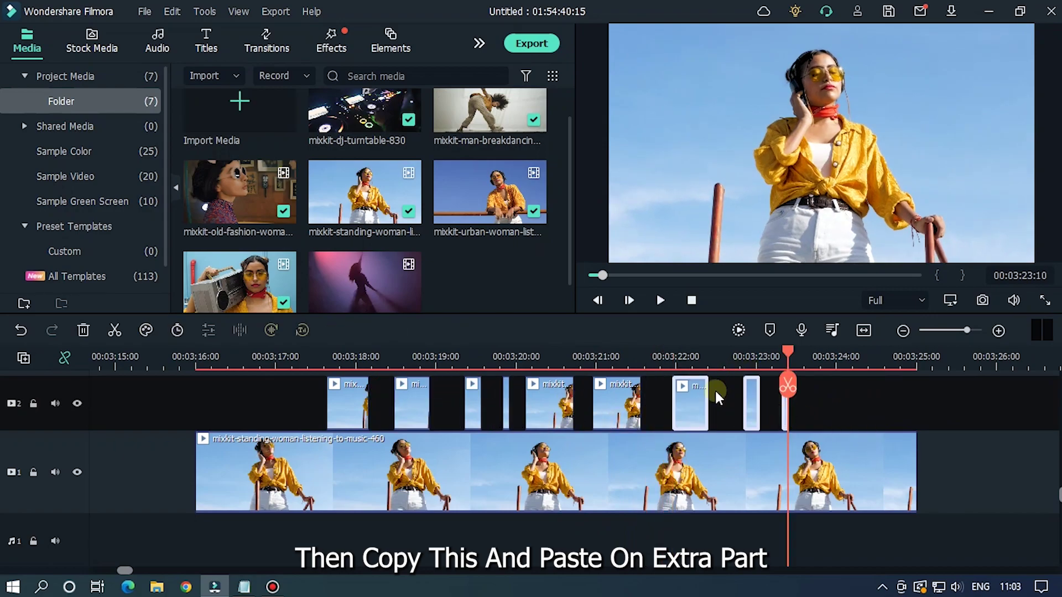
key("space")
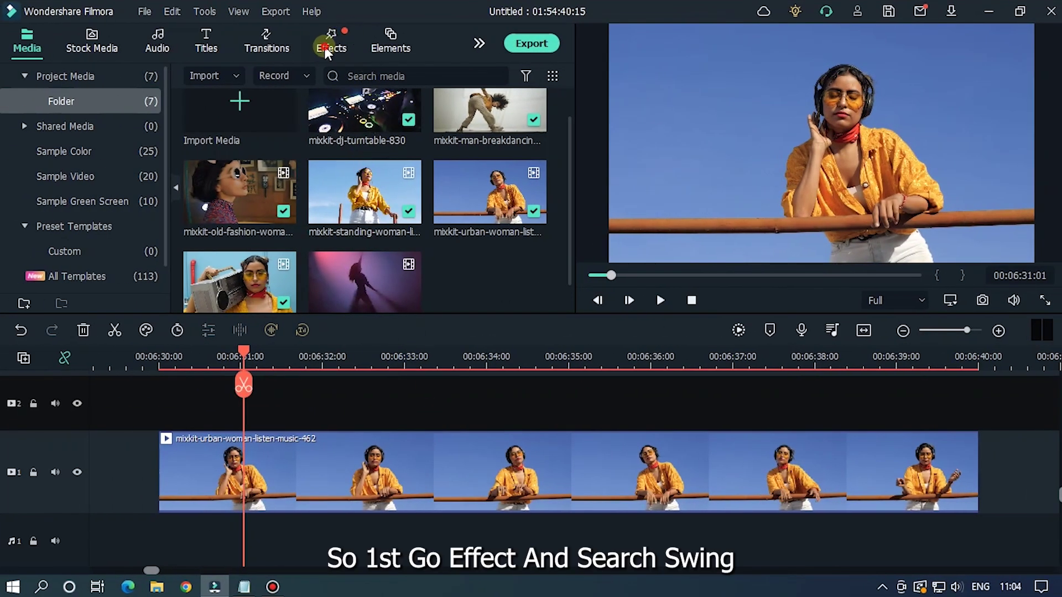
Step: Search the Recommended effects for "swing" and place Magic Swing above the urban woman clip from about 00:06:31:08
left_click(328, 49)
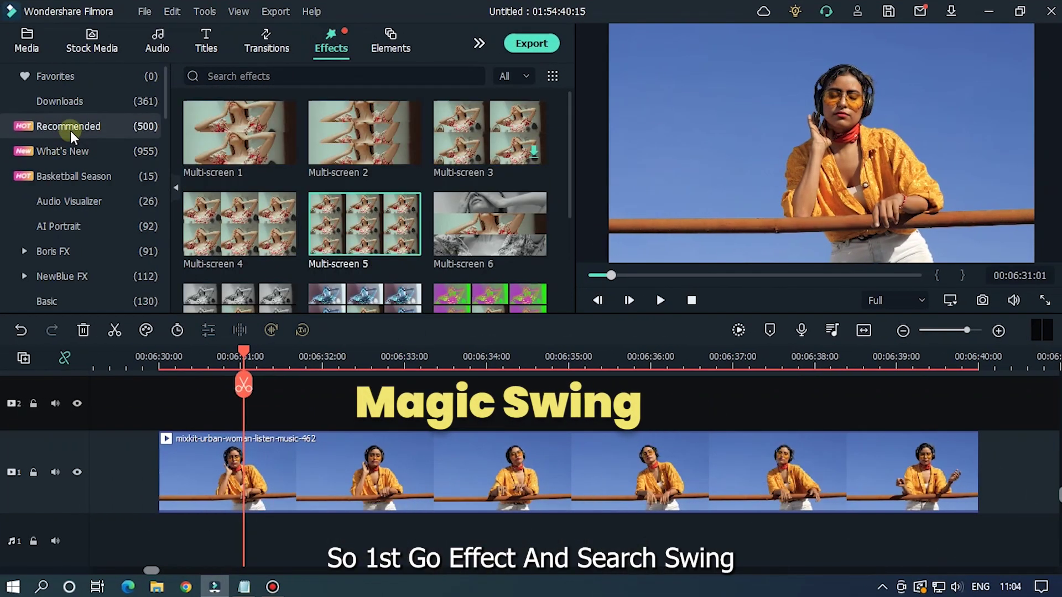
left_click(72, 131)
type("swin")
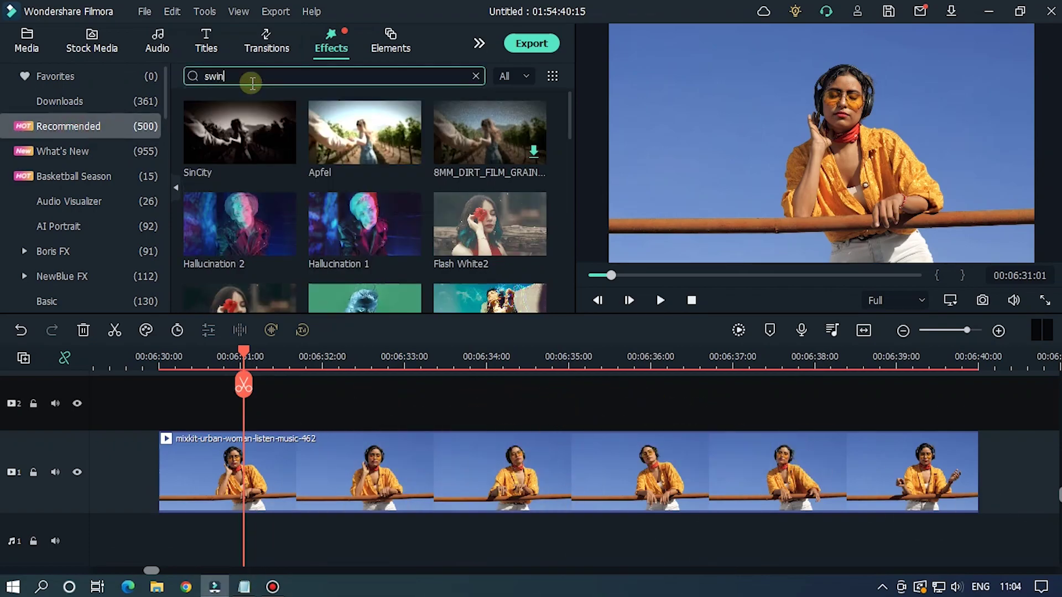
type("g")
key("Return")
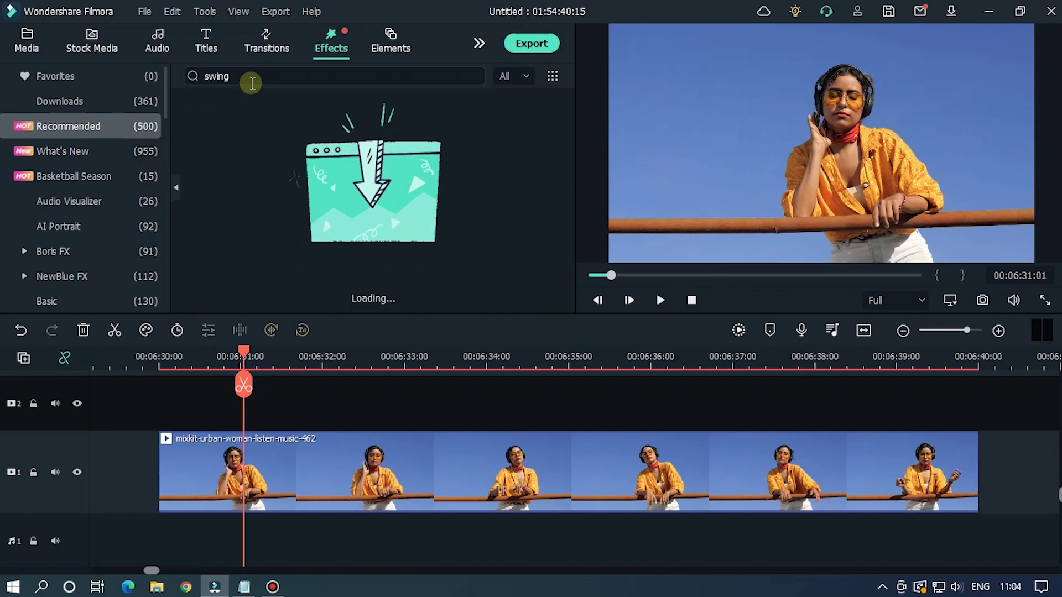
left_click_drag(231, 134, 266, 499)
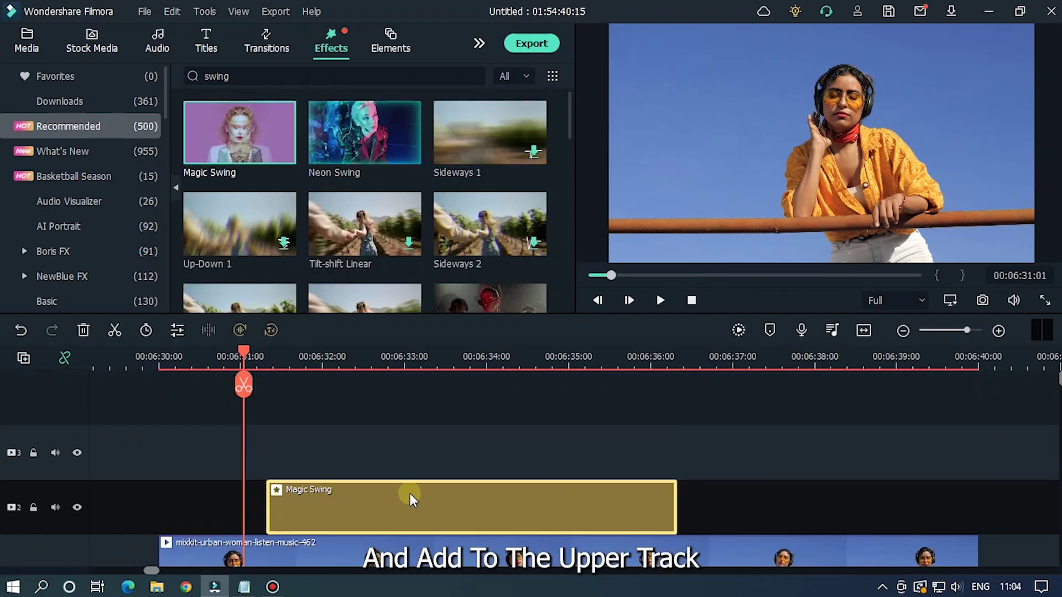
Step: Check that the Magic Swing effect's Speed is 25 and play back the result
scroll(505, 466, "down", 2)
double_click(329, 455)
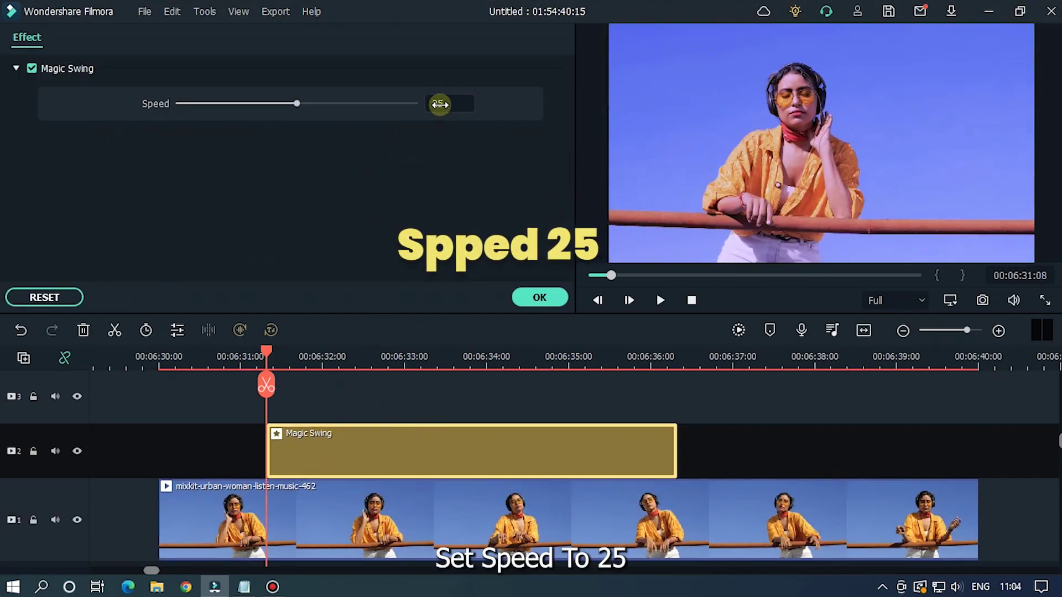
left_click(546, 302)
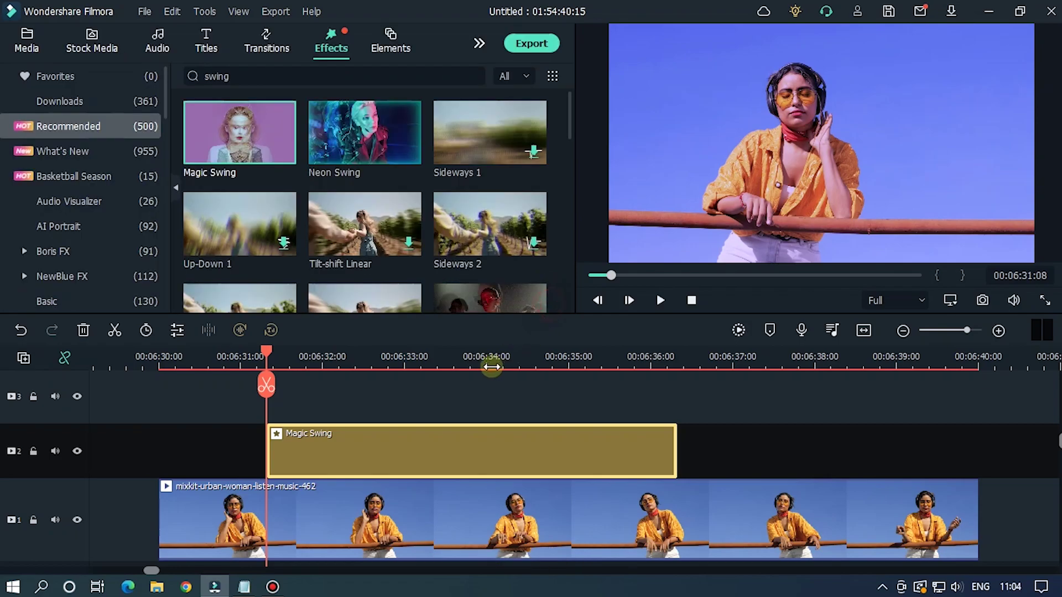
key("space")
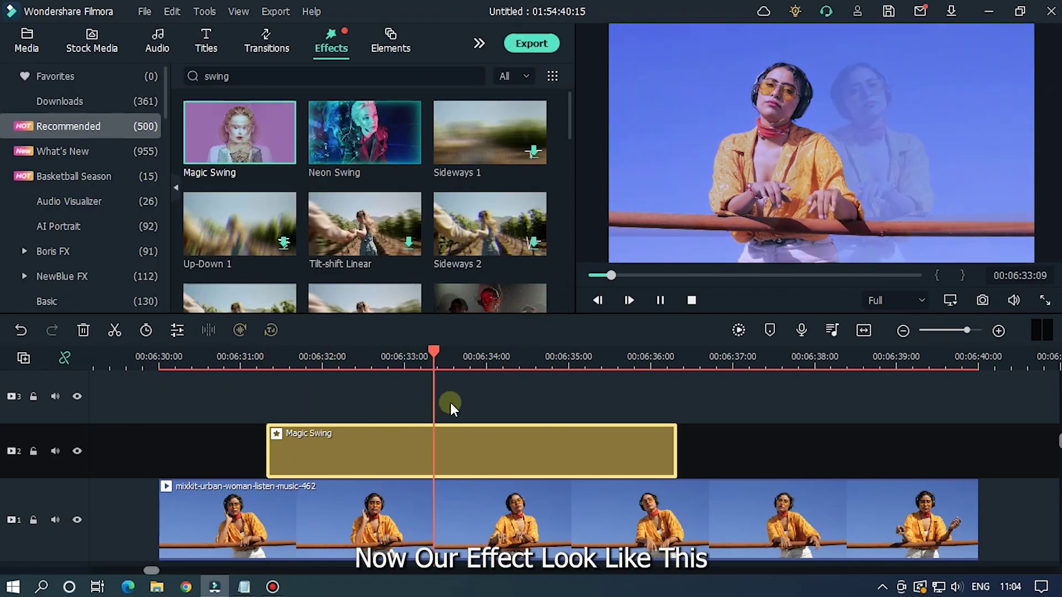
key("space")
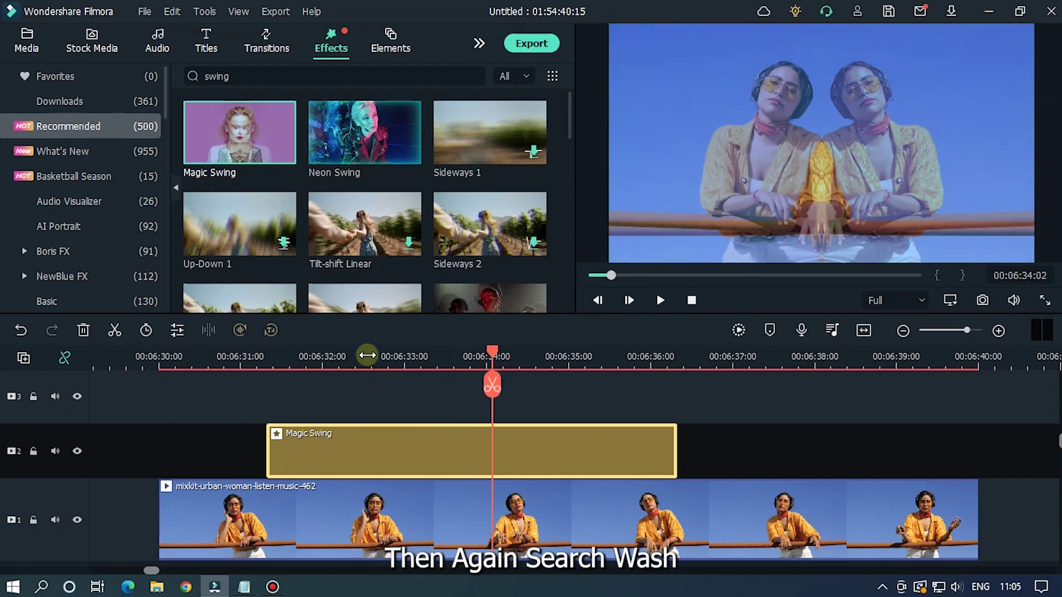
Step: Search the effects for "wash" and place Wash on the track above Magic Swing, aligned with its start
left_click(474, 77)
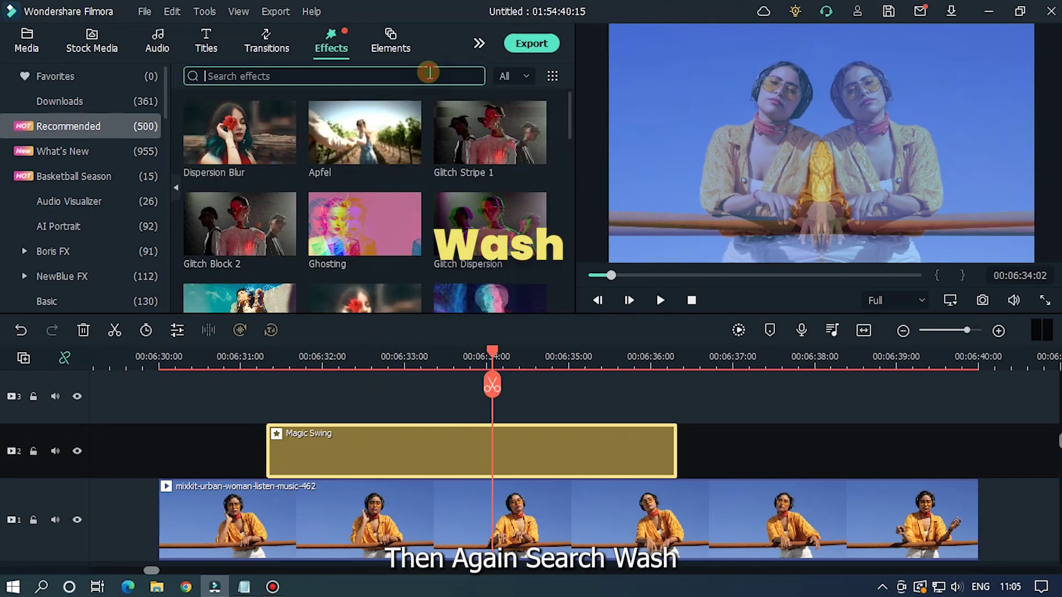
type("wash")
key("Return")
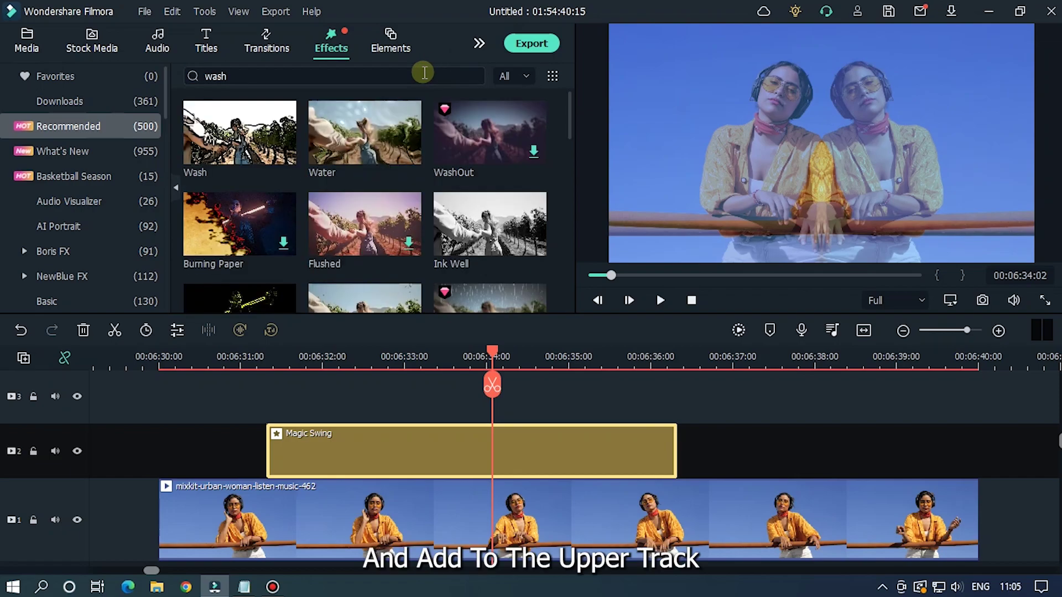
left_click_drag(240, 144, 273, 456)
Step: Split the Wash effect into short random segments between 00:06:31:23 and 00:06:34:06
left_click(315, 362)
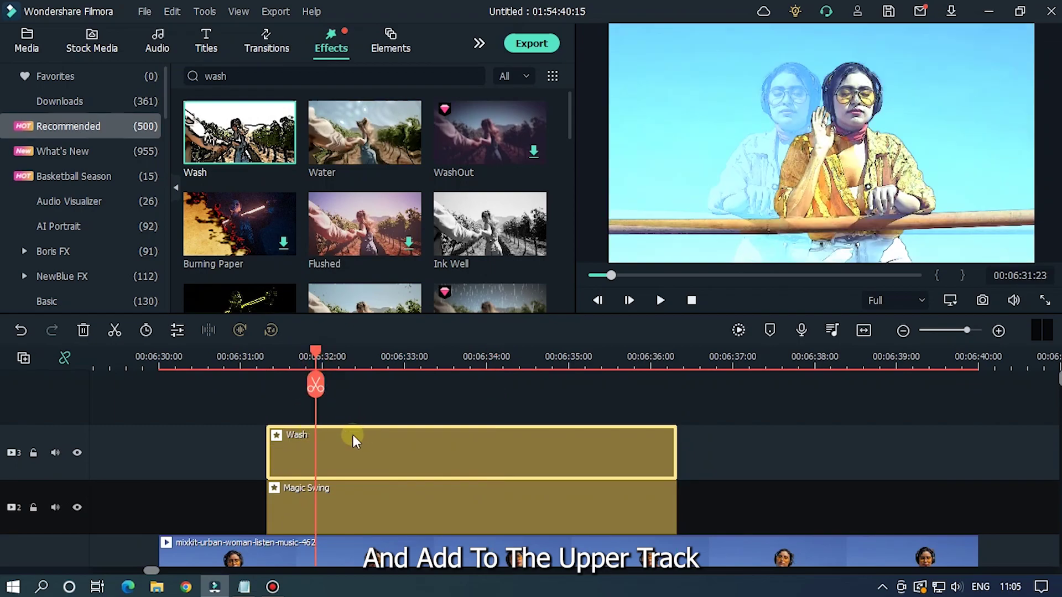
left_click(315, 386)
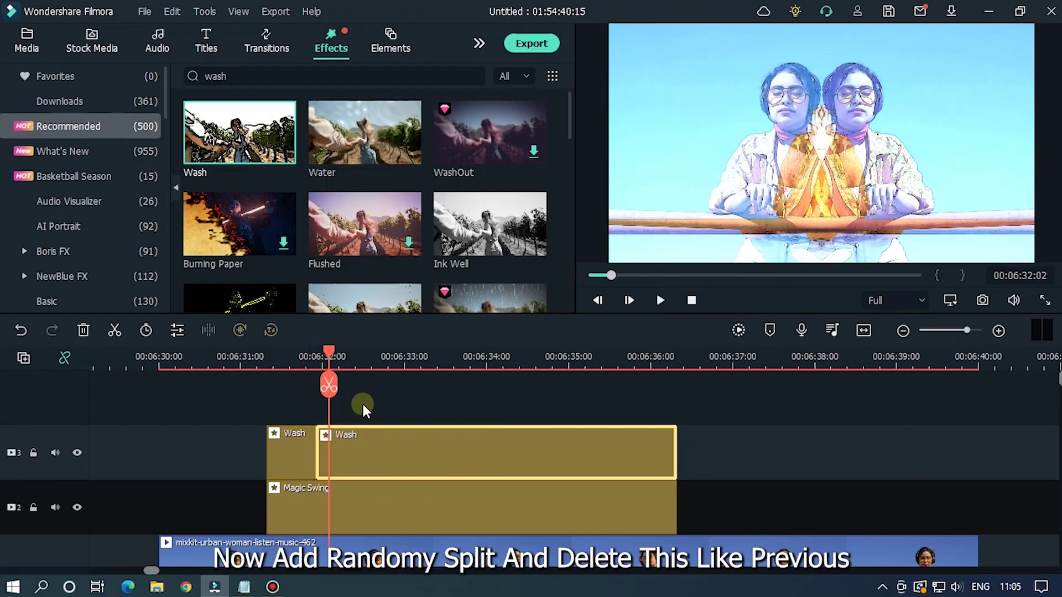
left_click(346, 404)
left_click(353, 435)
left_click_drag(347, 397, 338, 384)
left_click(338, 385)
double_click(353, 385)
double_click(391, 386)
double_click(404, 386)
double_click(443, 385)
double_click(457, 385)
double_click(502, 386)
Step: Split the Wash effect at 00:06:34:19 and delete the remainder and the in-between pieces, leaving gaps between the segments
key("Delete")
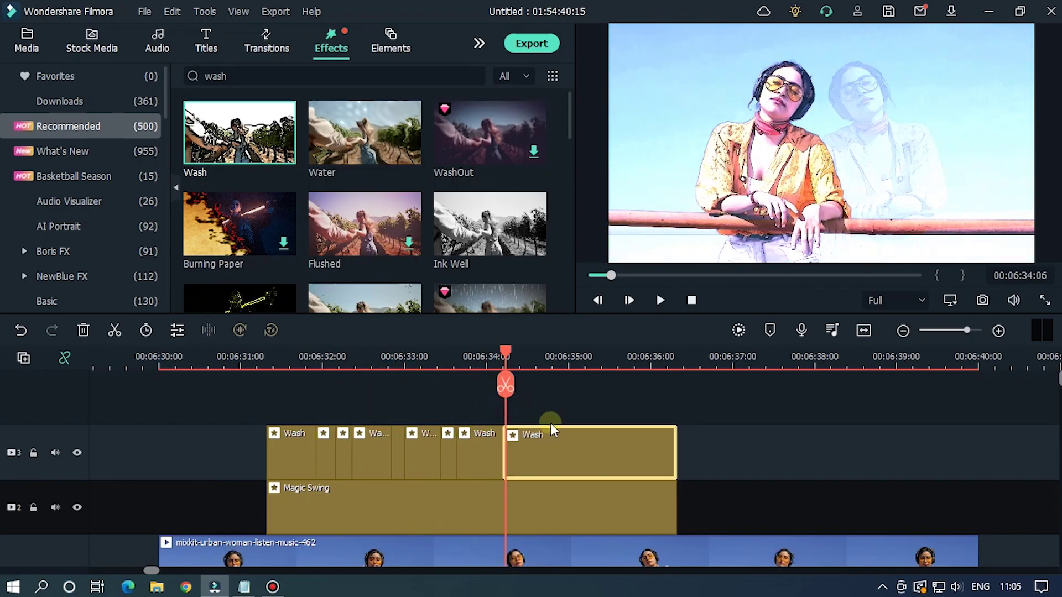
double_click(547, 385)
key("Delete")
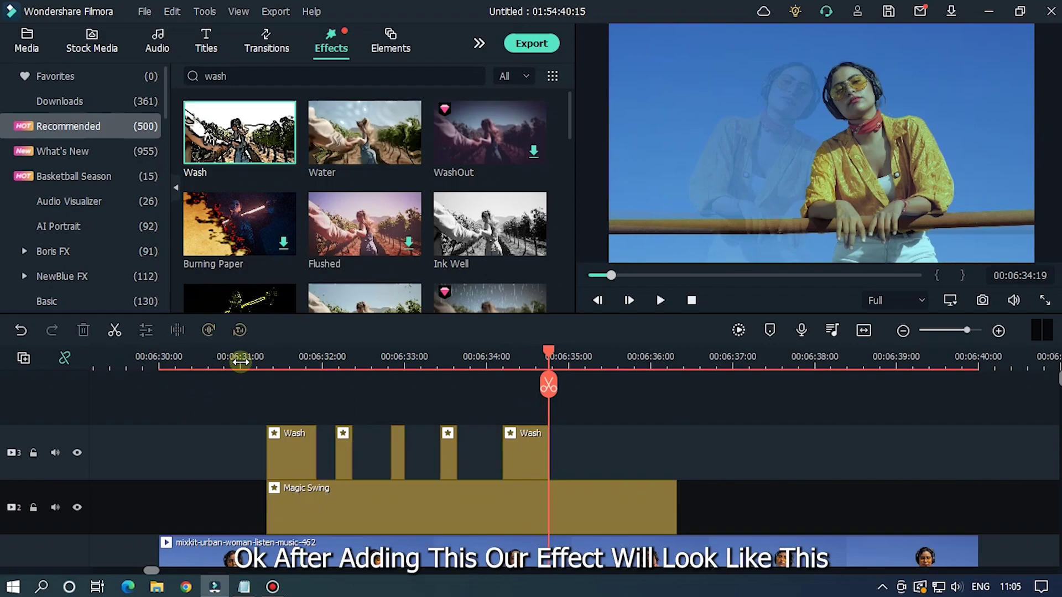
left_click_drag(584, 446, 314, 460)
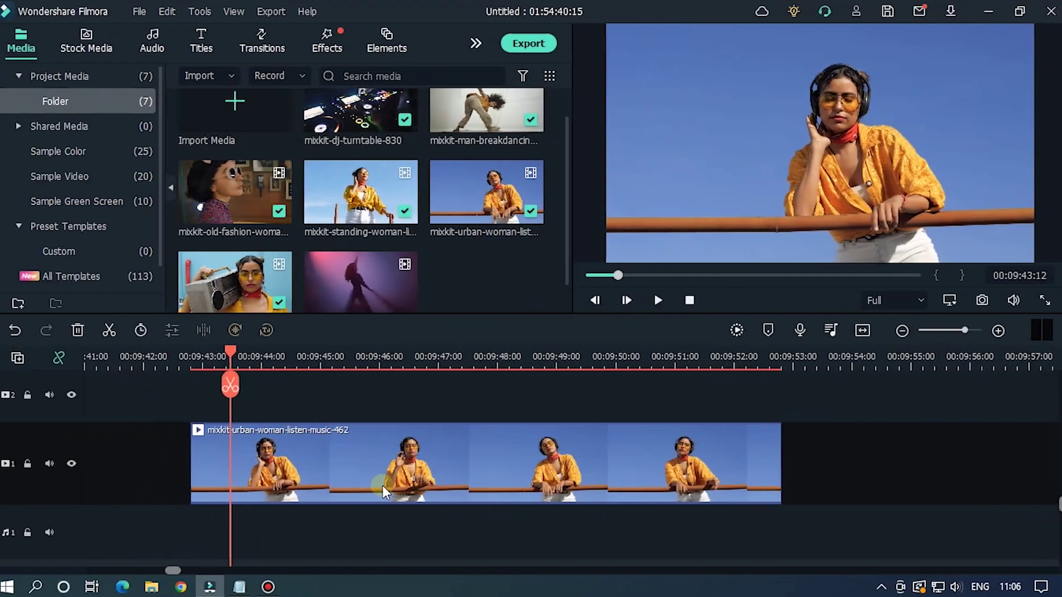
Step: Search the effects for "apfel" and apply Apfel directly to the urban woman clip
left_click(331, 43)
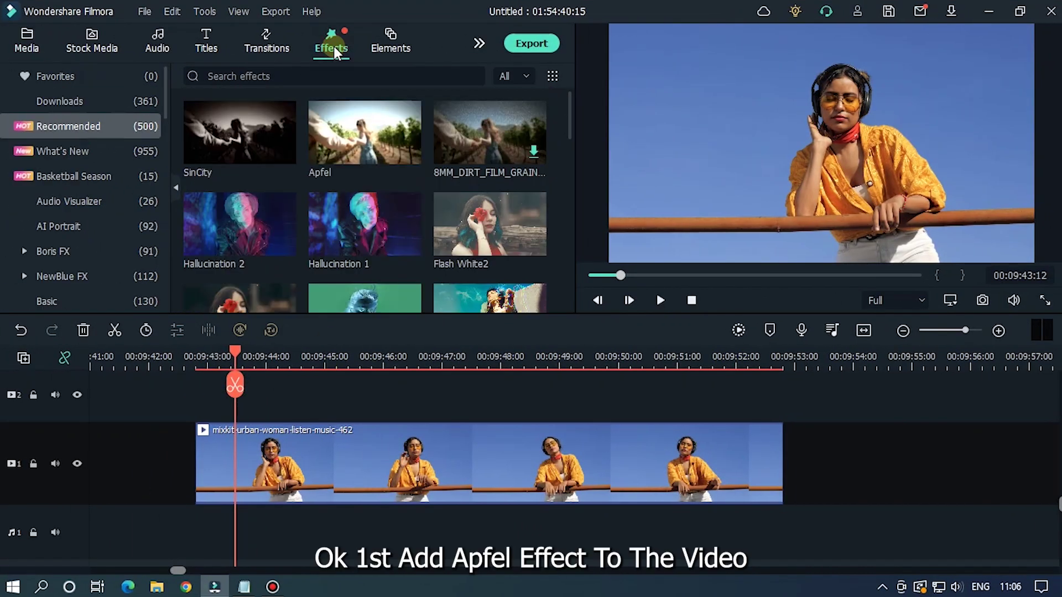
left_click(331, 77)
type("apfel")
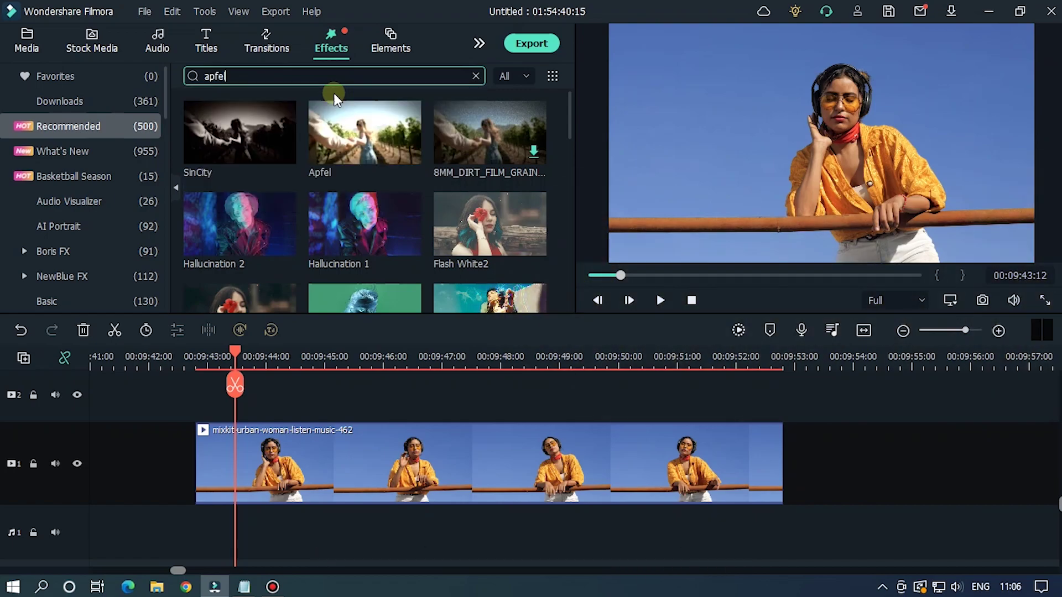
key("Return")
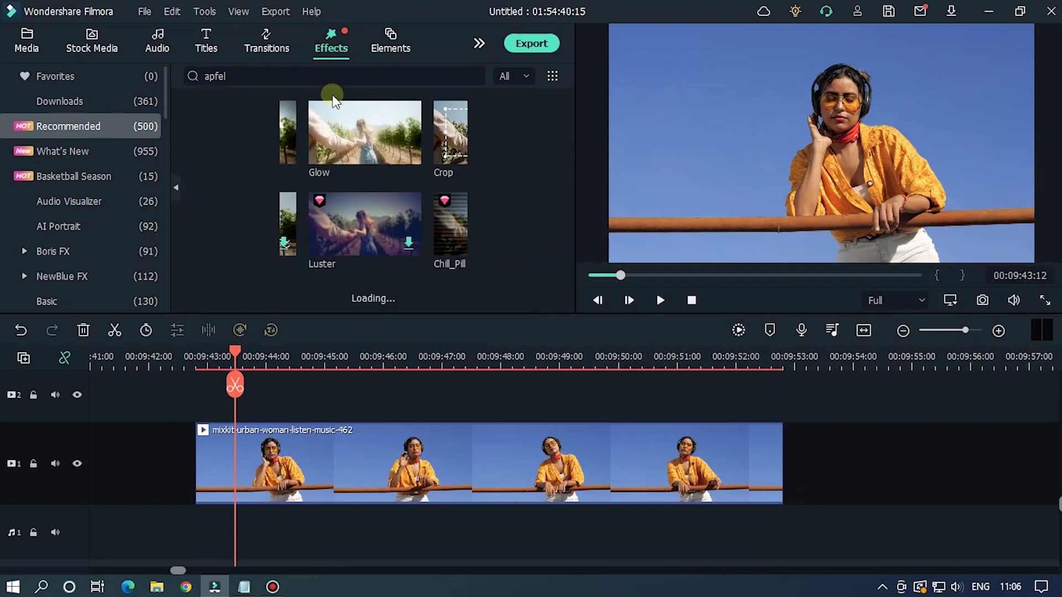
left_click_drag(272, 370, 267, 523)
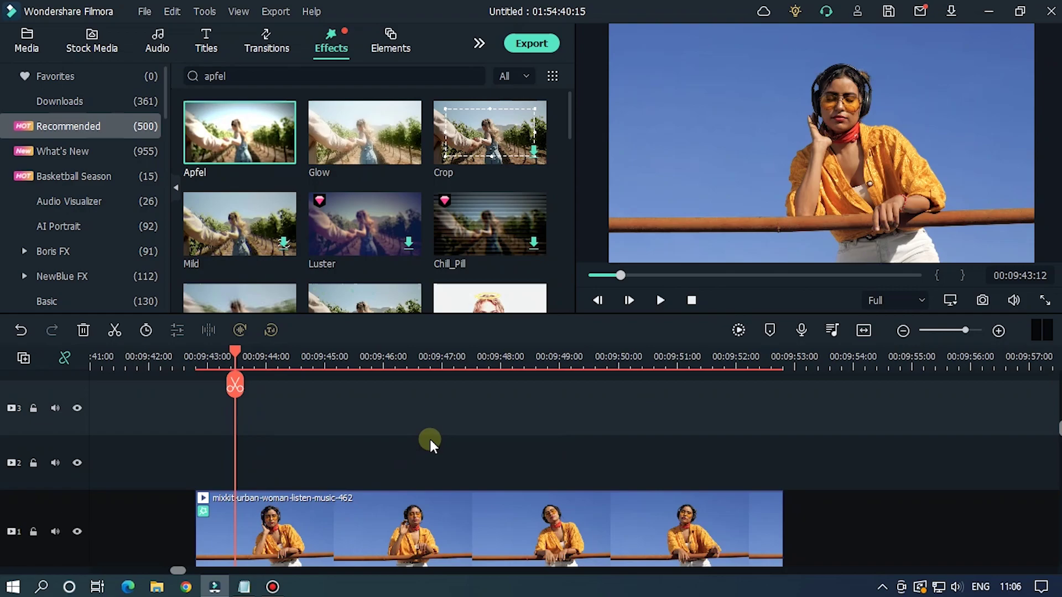
Step: Search the effects for "neon swing" and place Neon Swing above the urban woman clip from about 00:09:44:04
left_click(476, 76)
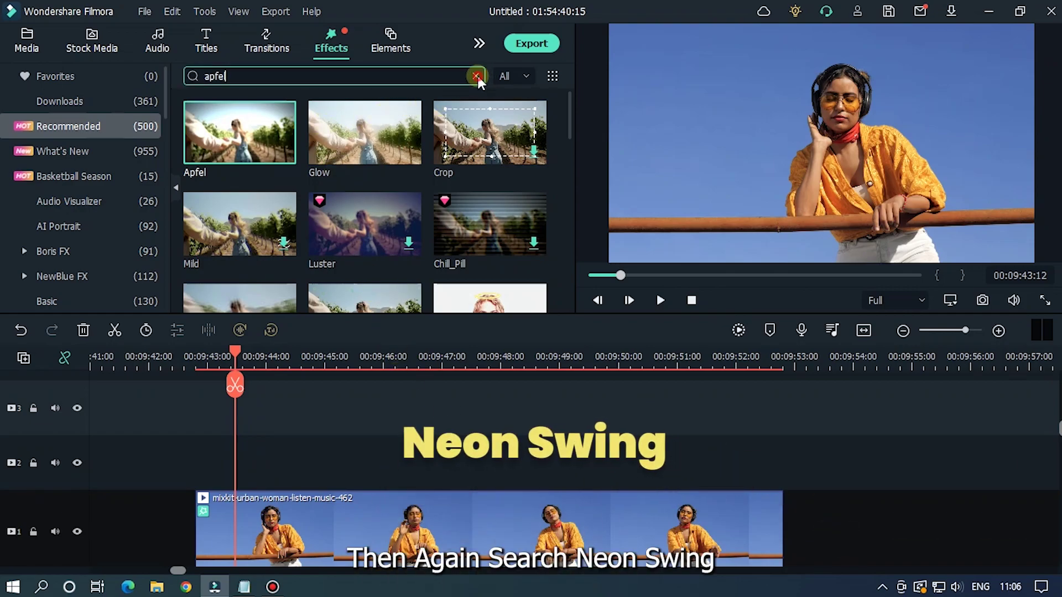
type("ne")
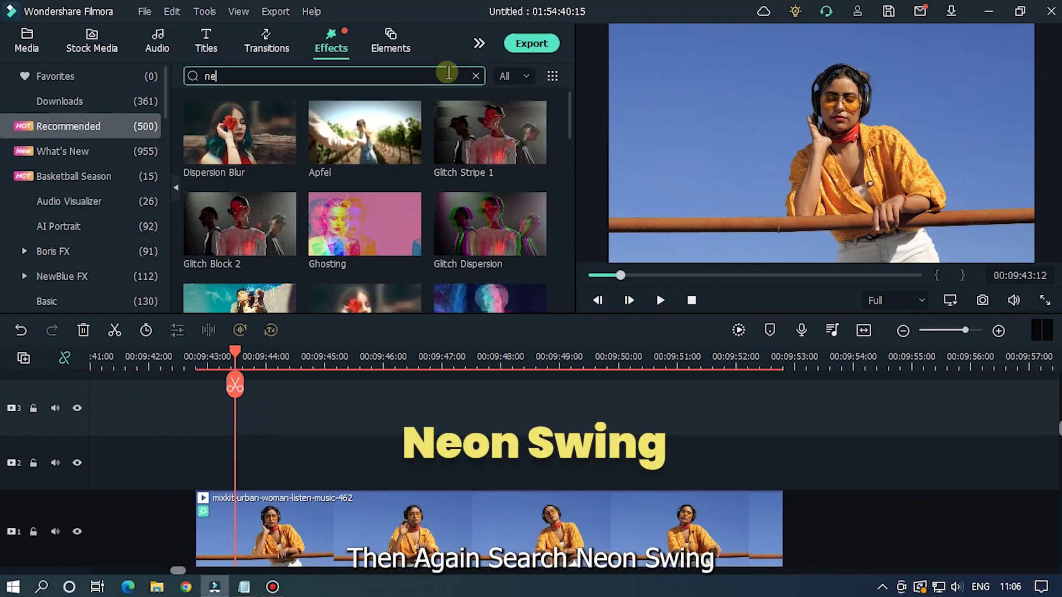
type("on swin")
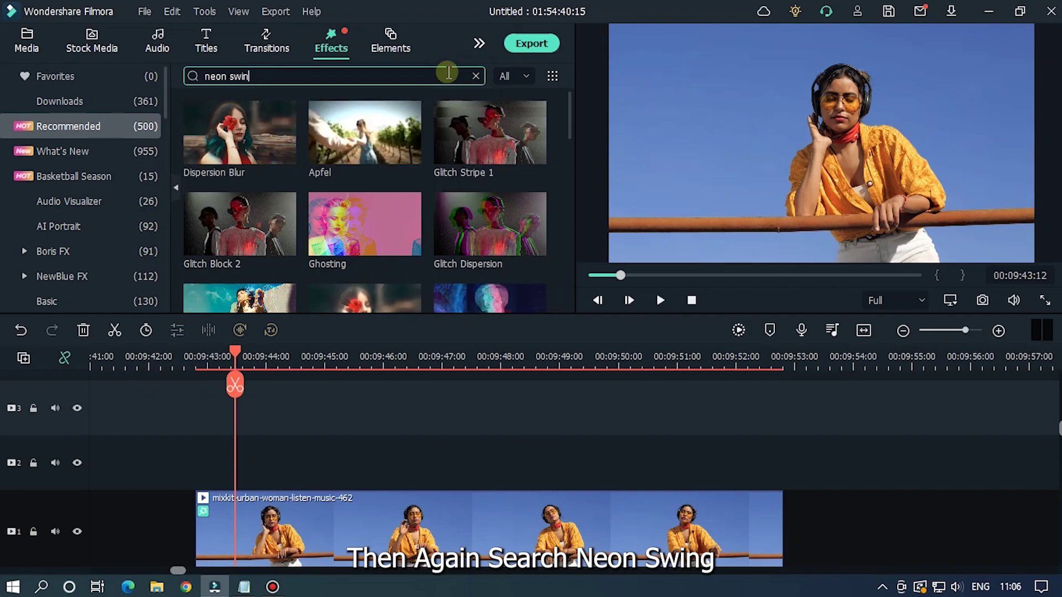
type("g")
key("Return")
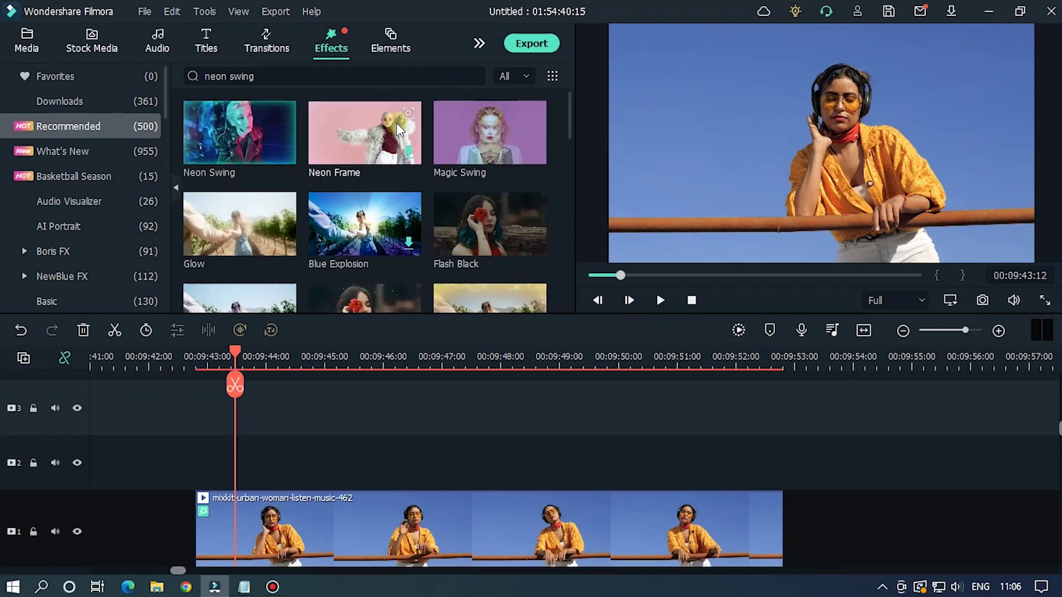
mouse_move(232, 142)
left_click_drag(242, 322, 301, 496)
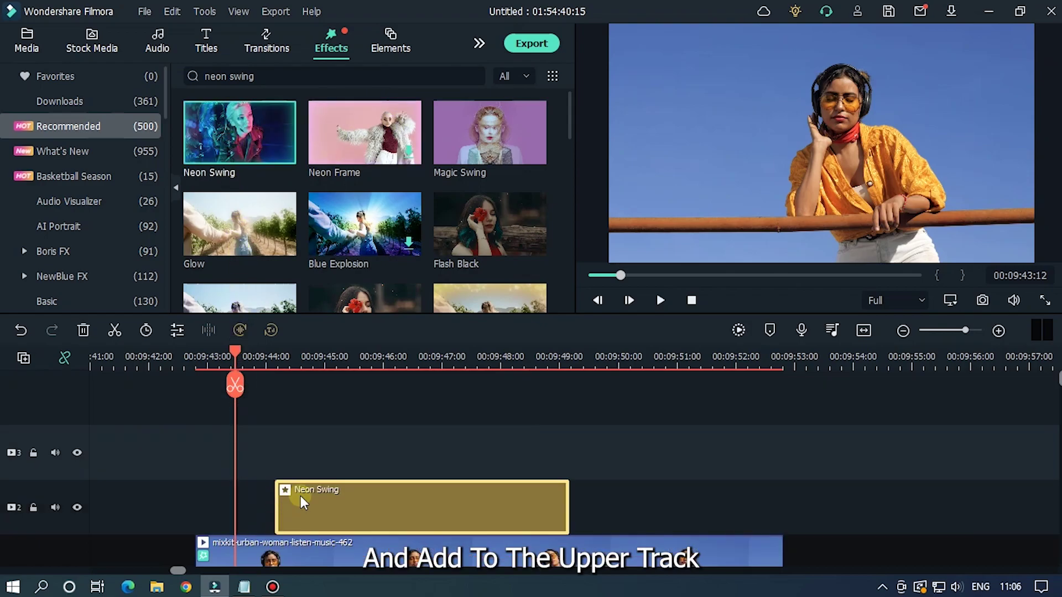
Step: Set the Neon Swing effect's Sampling type to 4 and Speed to 0.25, and preview the result
double_click(340, 495)
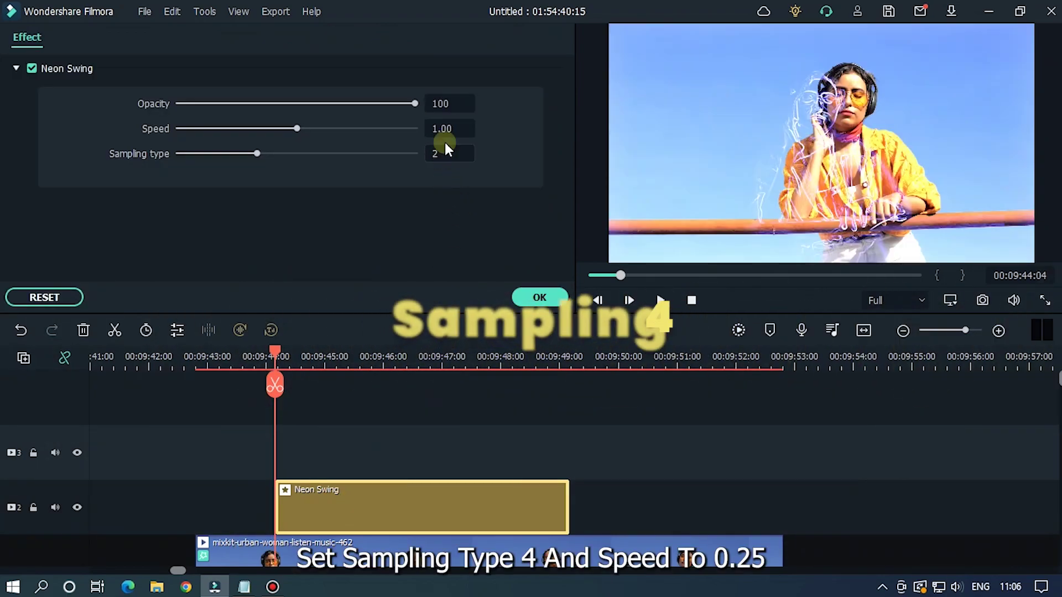
left_click_drag(255, 155, 418, 154)
left_click(454, 129)
type(".25")
key("Return")
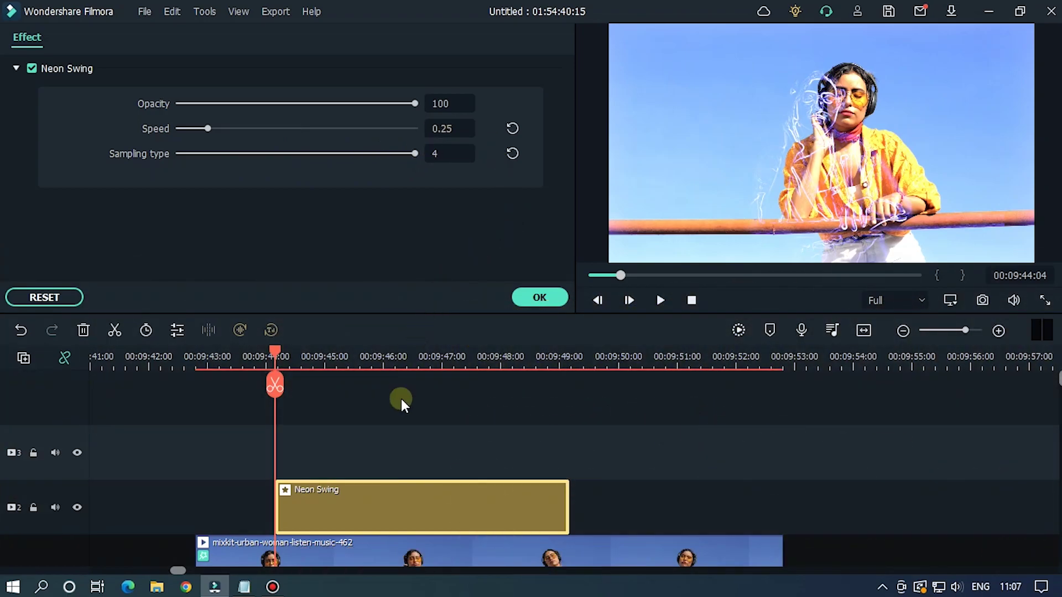
left_click_drag(278, 353, 267, 356)
key("space")
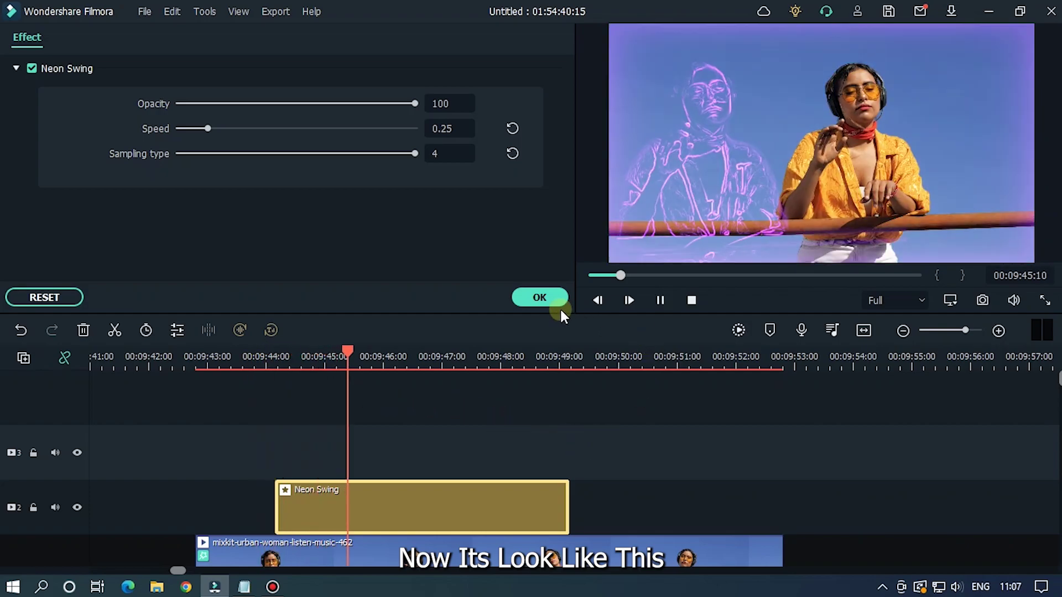
left_click(540, 298)
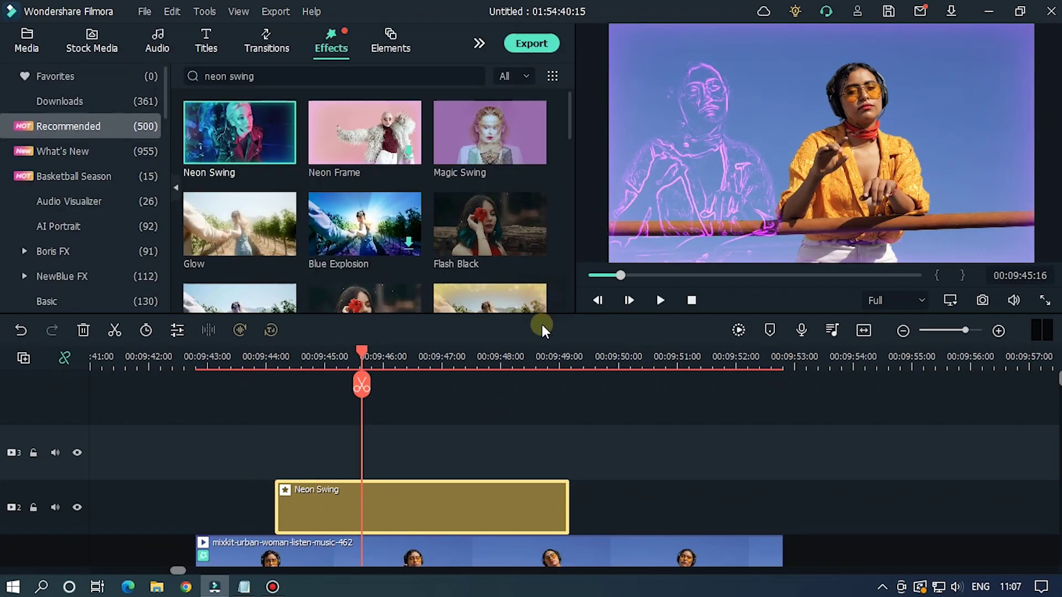
Step: Search the effects for "surround" and place Surround Image on the track above Neon Swing, aligned with its start
left_click(474, 76)
type("s")
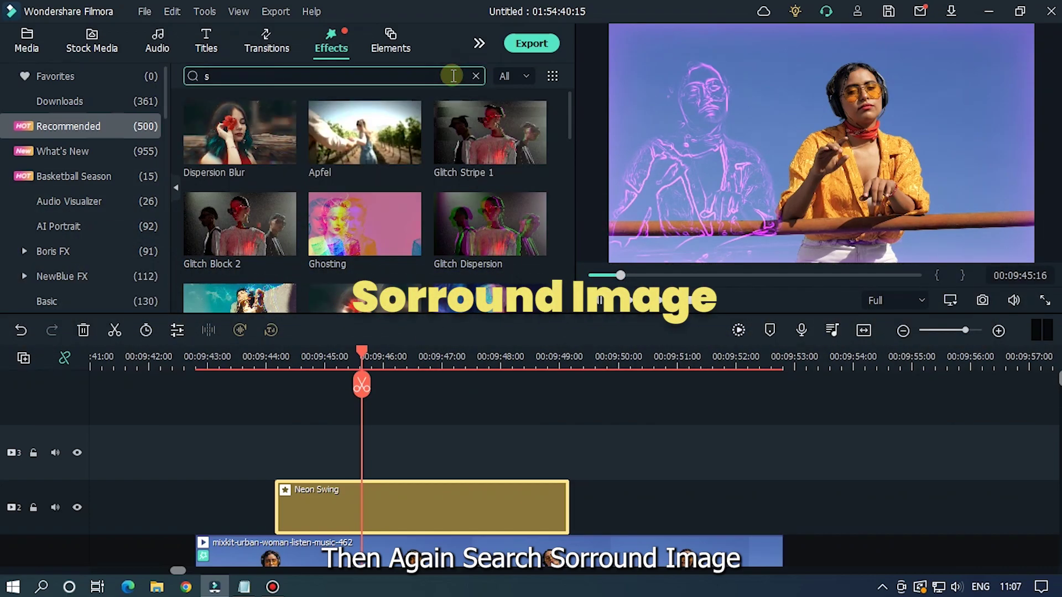
type("o")
key("BackSpace")
type("urround")
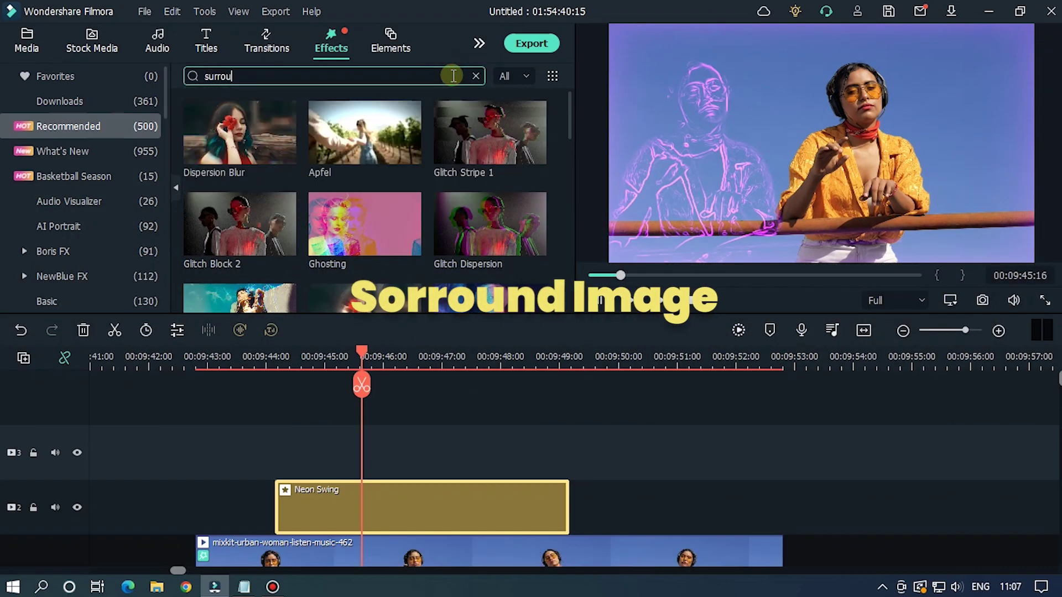
key("Return")
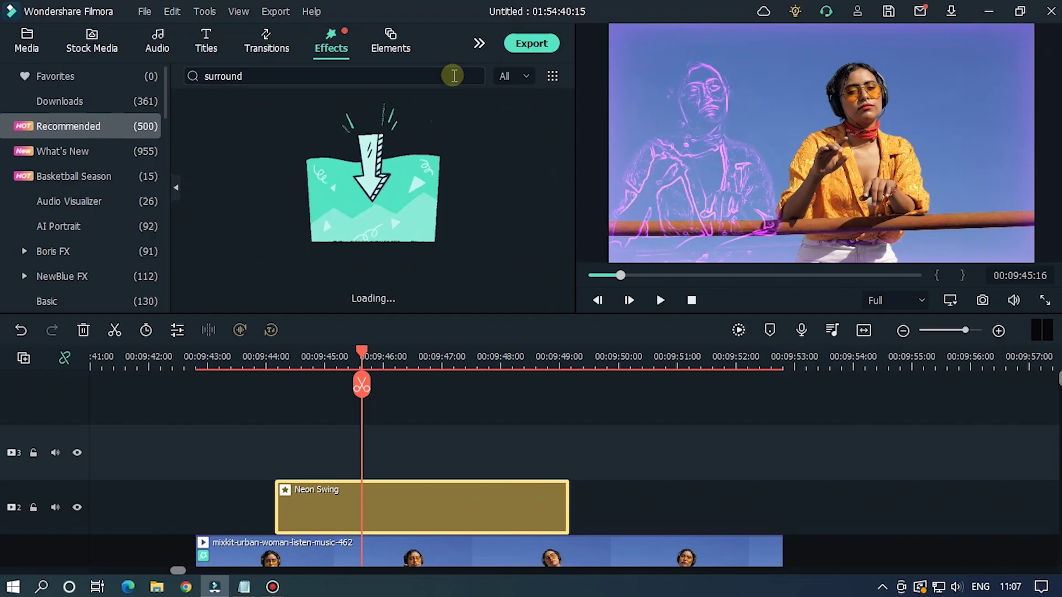
mouse_move(241, 166)
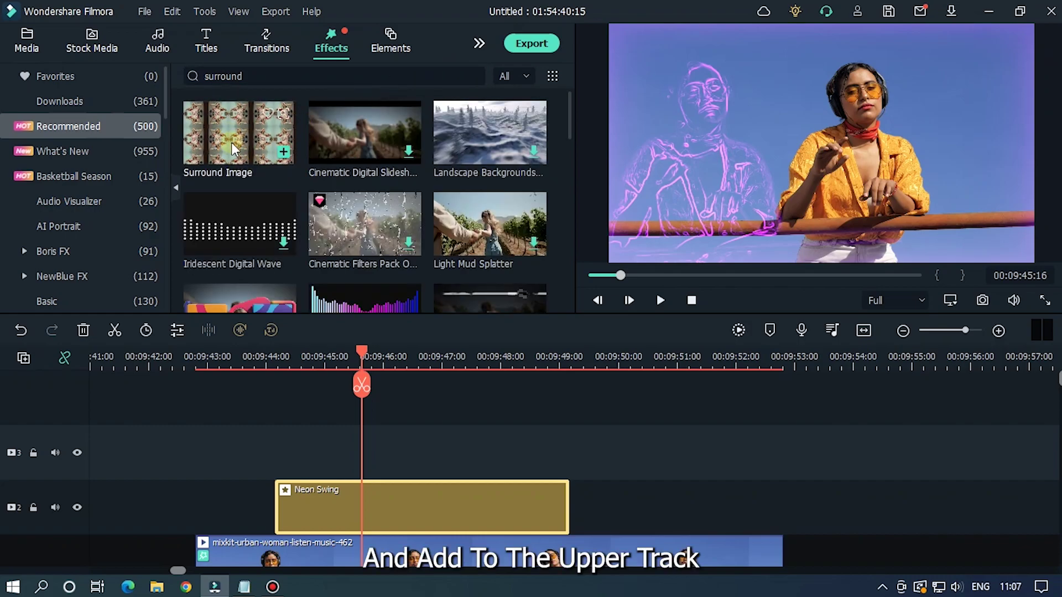
left_click_drag(232, 134, 398, 469)
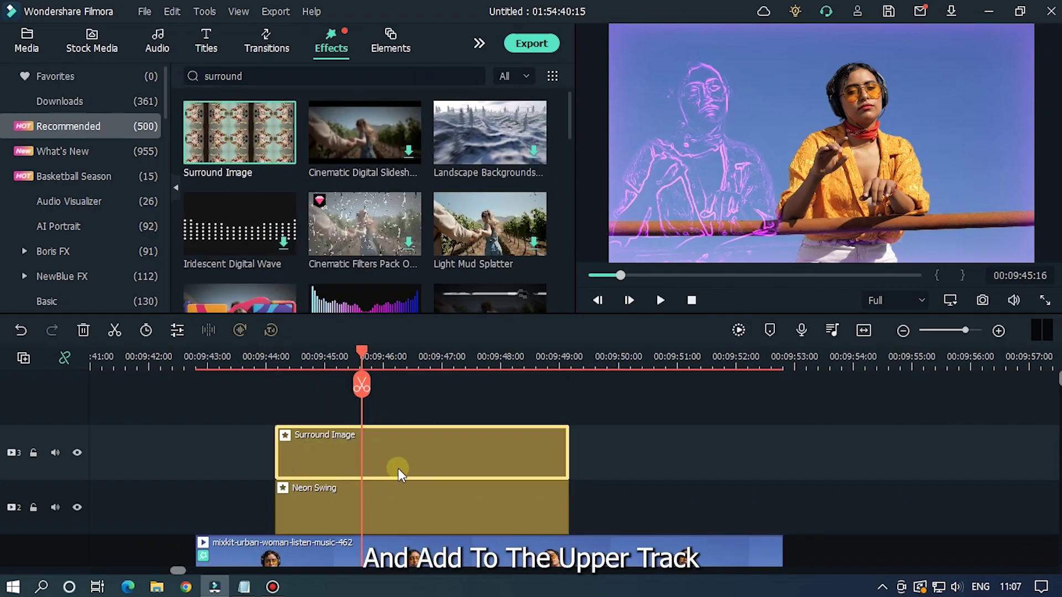
Step: Split the Surround Image effect at 00:09:45:01 and repeatedly during playback into short irregular segments up to 00:09:48:10
left_click_drag(349, 358, 327, 359)
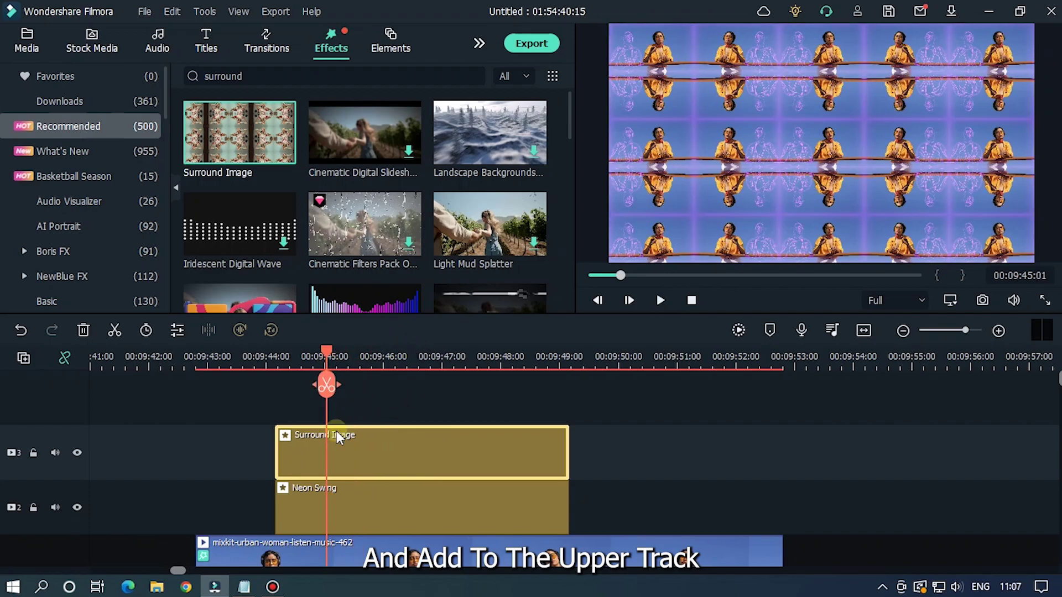
left_click(327, 386)
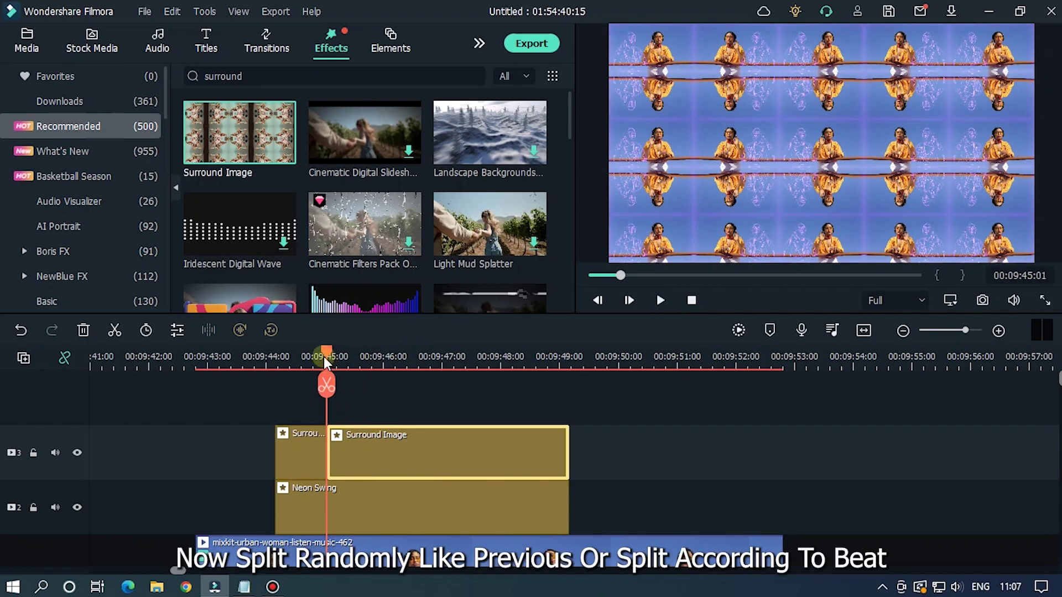
key("space")
key("ctrl+b")
key("ctrl+b")
key("ctrl+b")
key("ctrl+b")
key("ctrl+b")
key("ctrl+b")
key("ctrl+b")
key("ctrl+b")
key("ctrl+b")
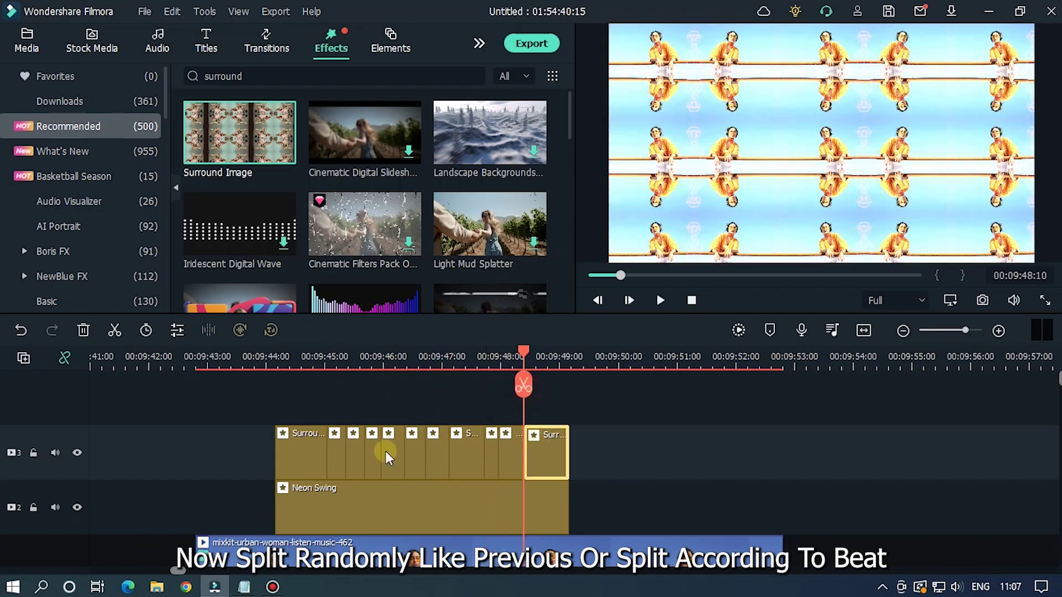
Step: Delete the end remainder, the first piece and in-between pieces of Surround Image, leaving gaps between the segments
key("Delete")
left_click(301, 453)
key("Delete")
left_click(355, 454)
key("Delete")
left_click(392, 451)
key("Delete")
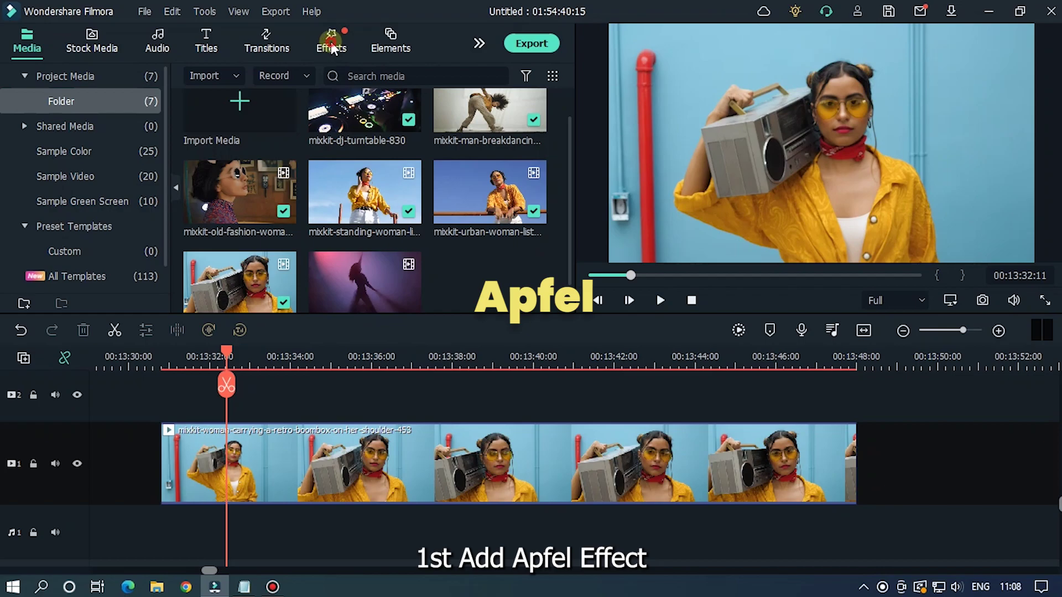
Step: Apply Apfel directly to the boombox woman clip and place Color Slice on the track above it from 00:13:32:11
left_click(331, 48)
left_click_drag(348, 290, 285, 522)
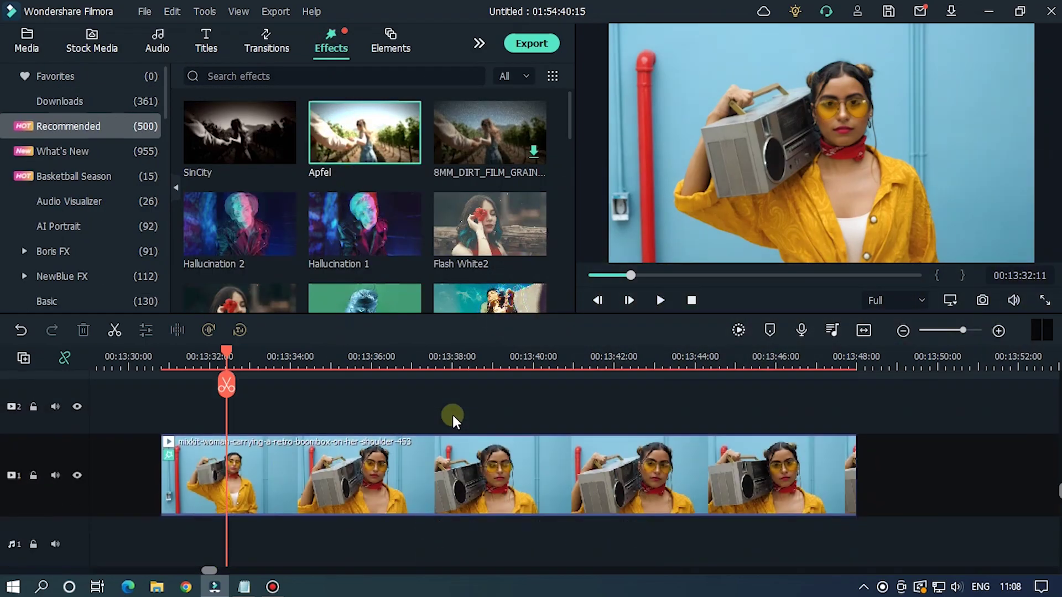
left_click(290, 77)
type("color slice")
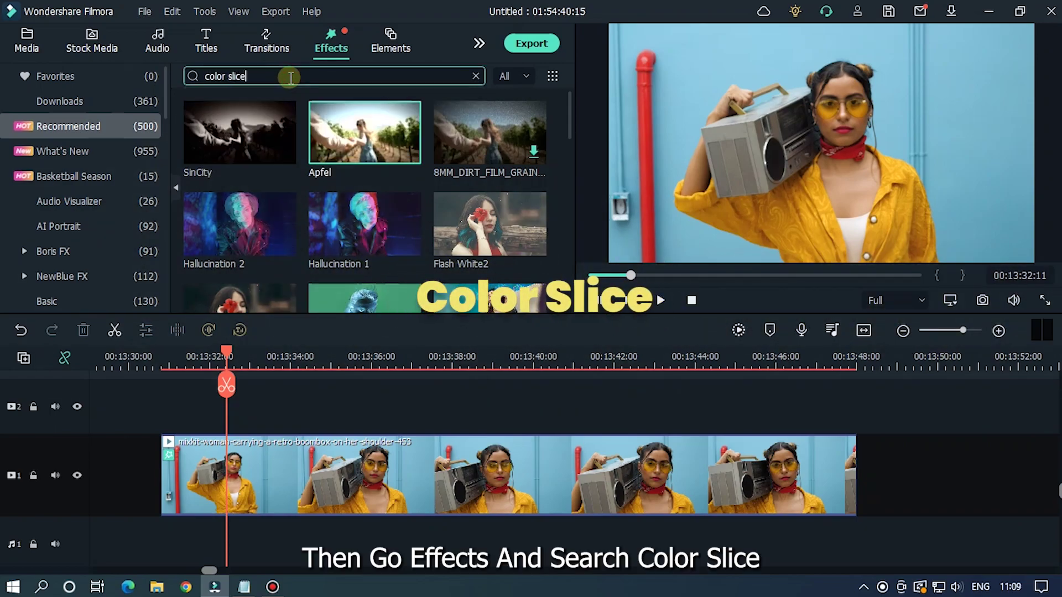
key("Return")
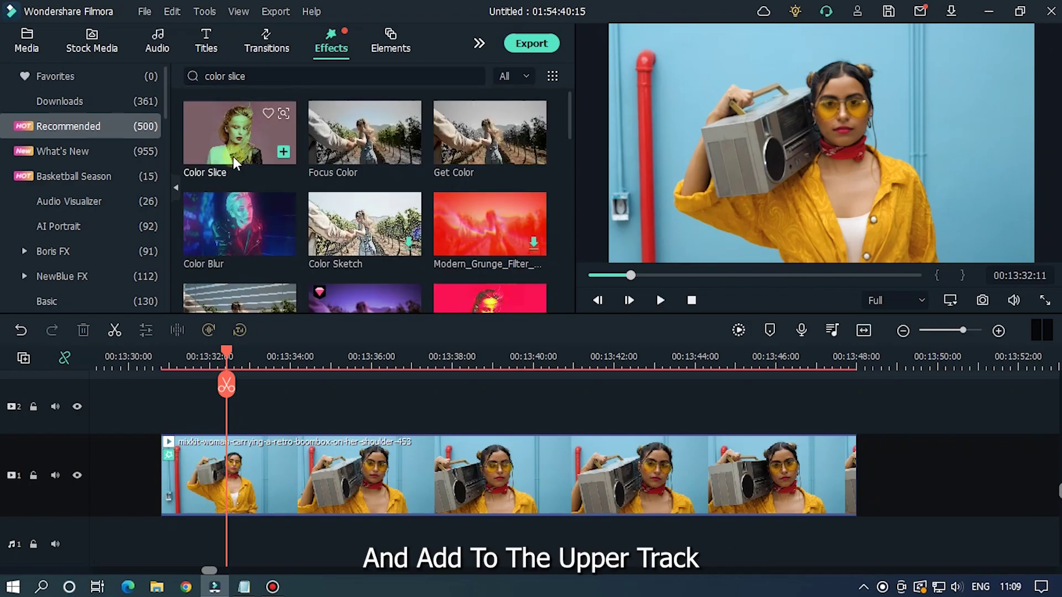
left_click_drag(222, 136, 244, 516)
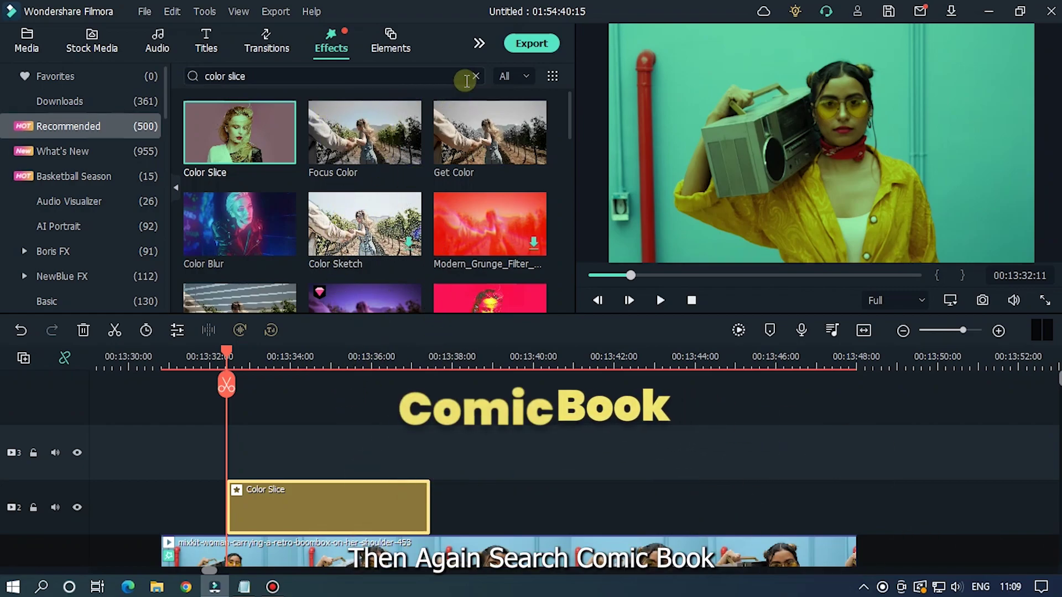
Step: Search the effects for "comic" and place Comic Book on the track above Color Slice
left_click(476, 75)
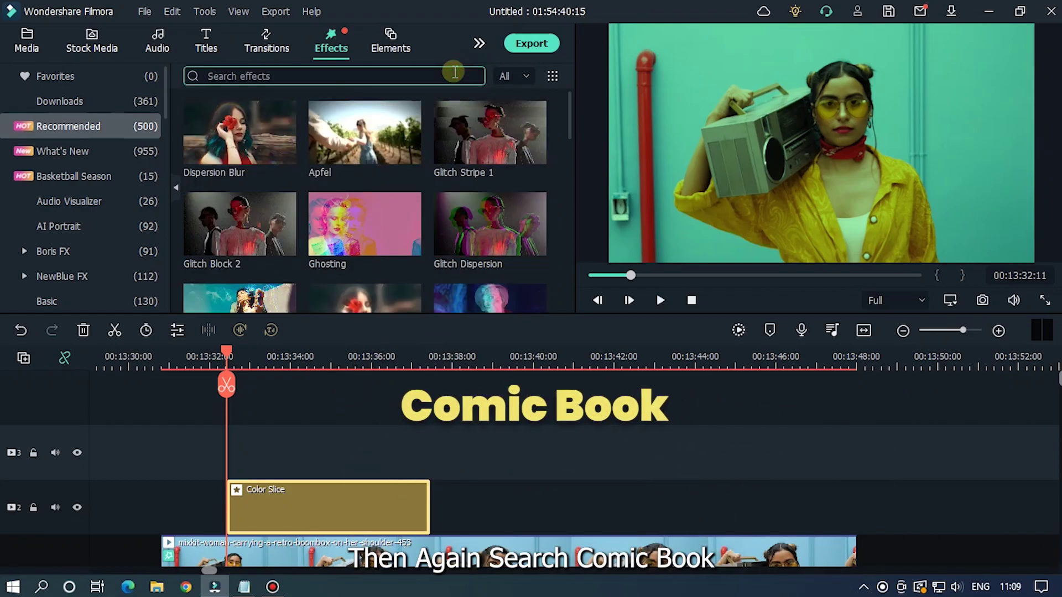
type("comic")
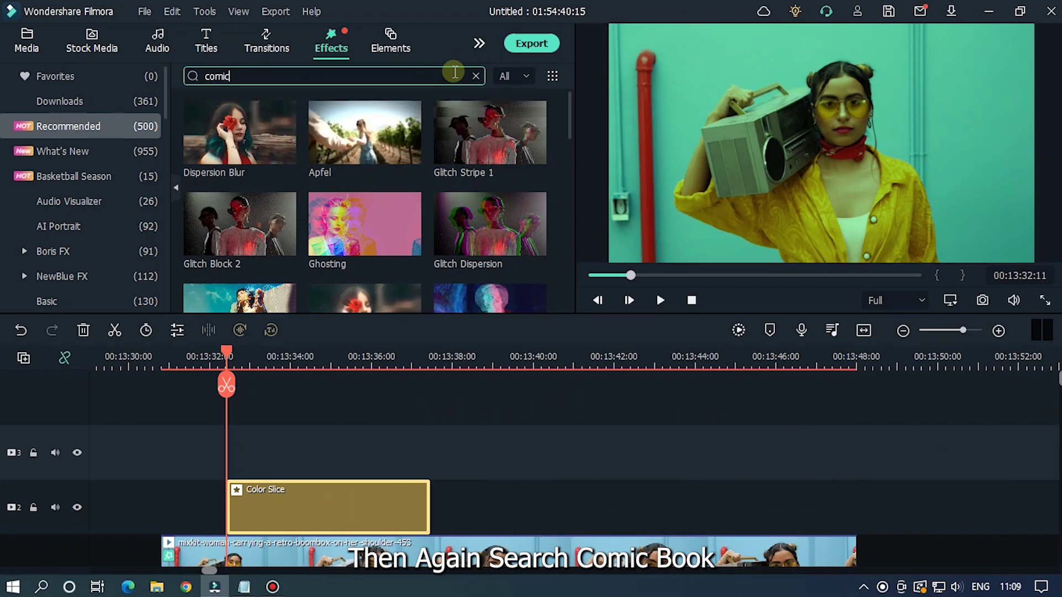
key("Return")
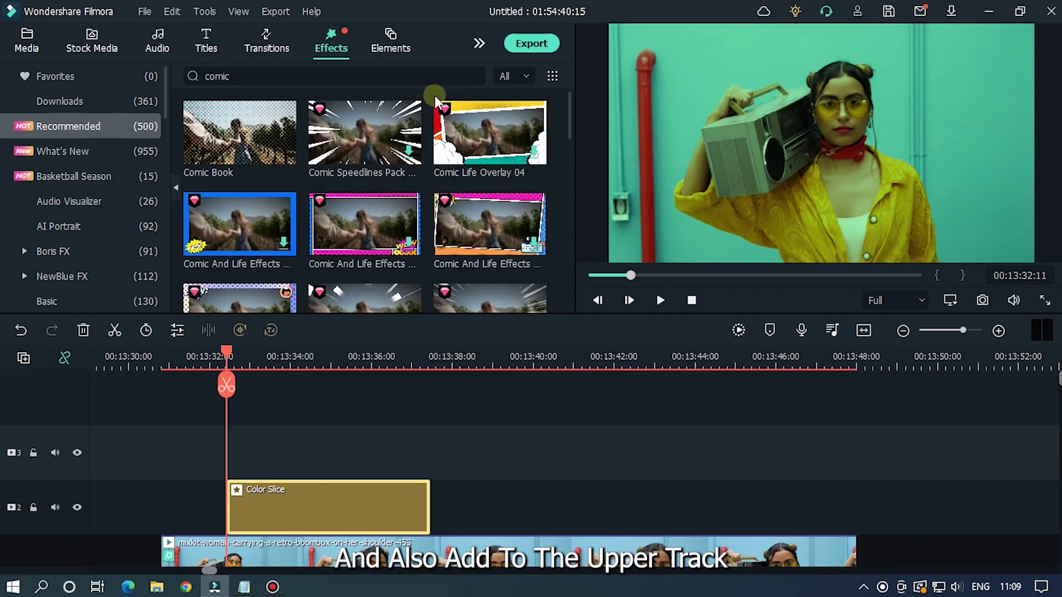
left_click_drag(231, 168, 231, 466)
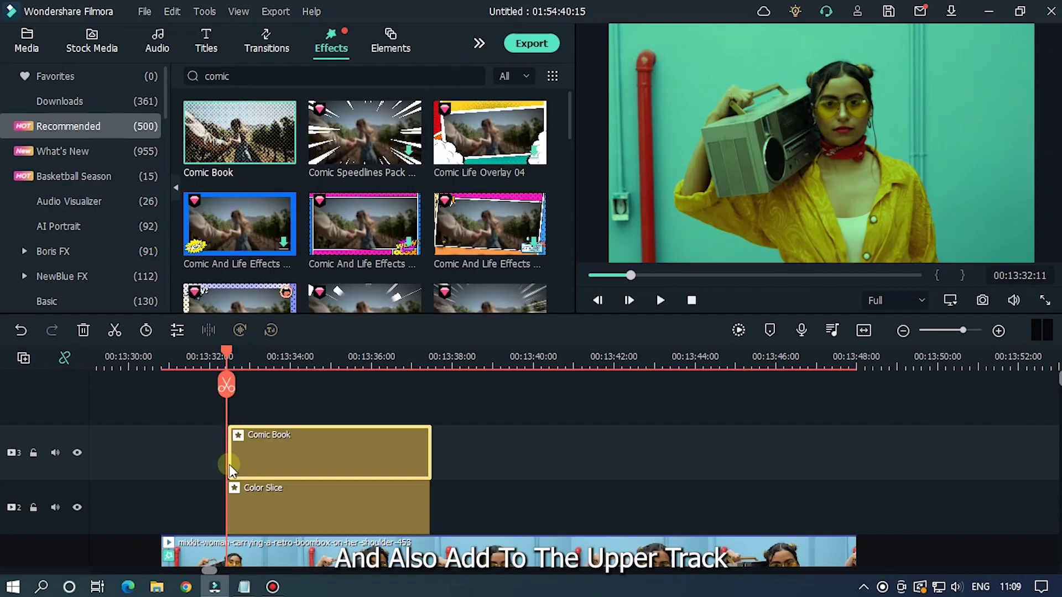
Step: Align the Comic Book effect with the start of Color Slice and set its Opacity to 70
left_click_drag(290, 437, 280, 446)
double_click(306, 446)
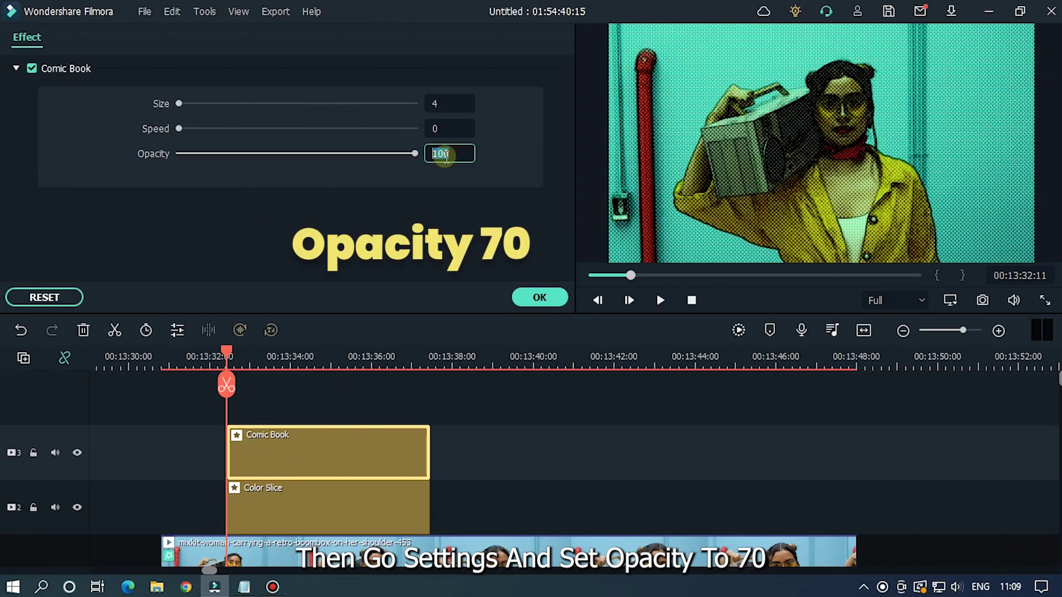
key("Return")
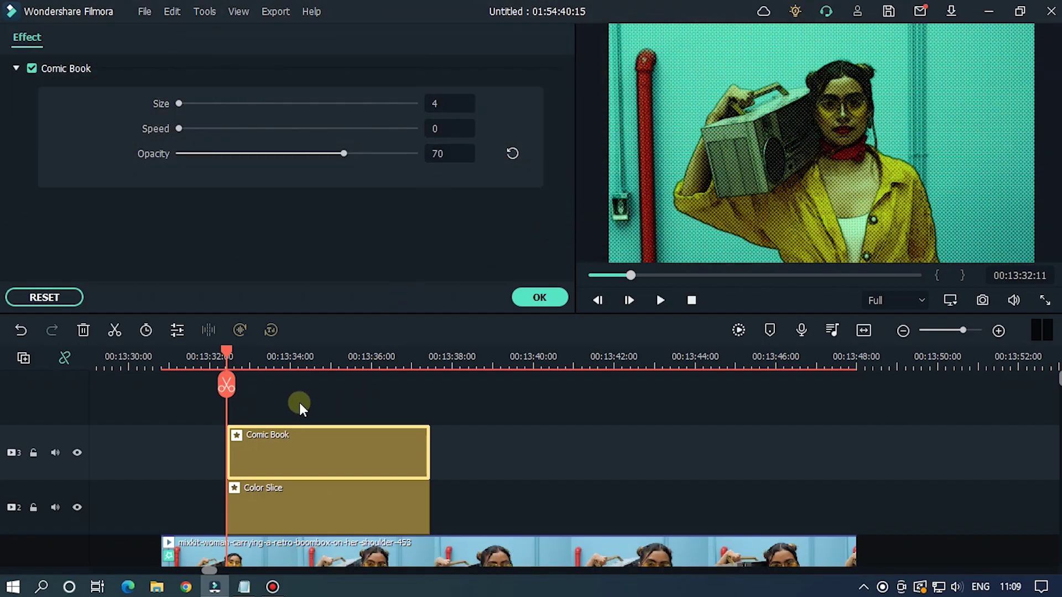
Step: Split the Comic Book effect at 00:13:32:21 and at short irregular intervals up to about 00:13:35:10
scroll(325, 354, "up", 3)
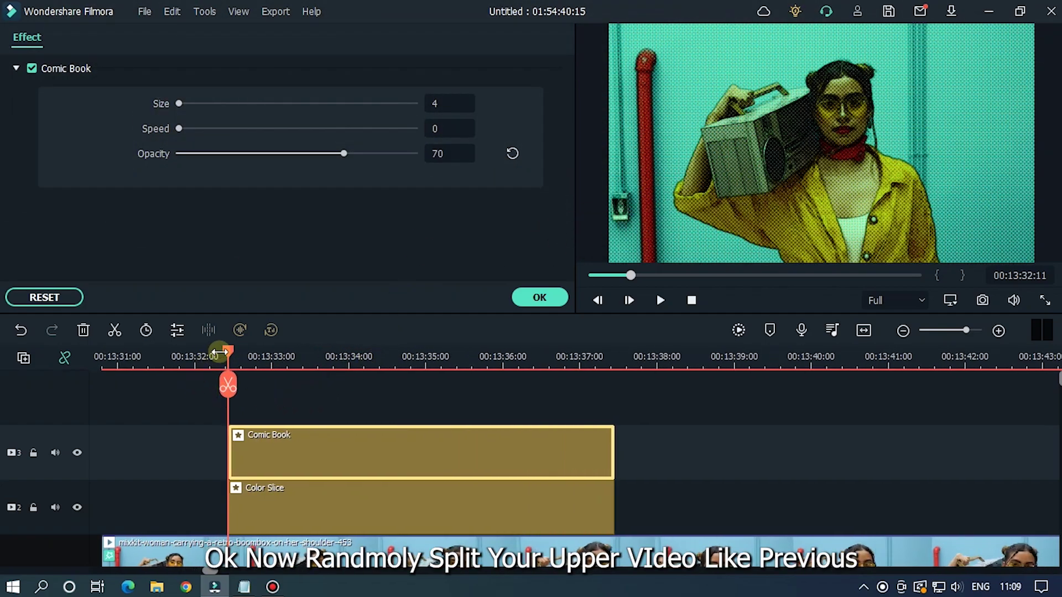
scroll(238, 353, "up", 2)
left_click(276, 386)
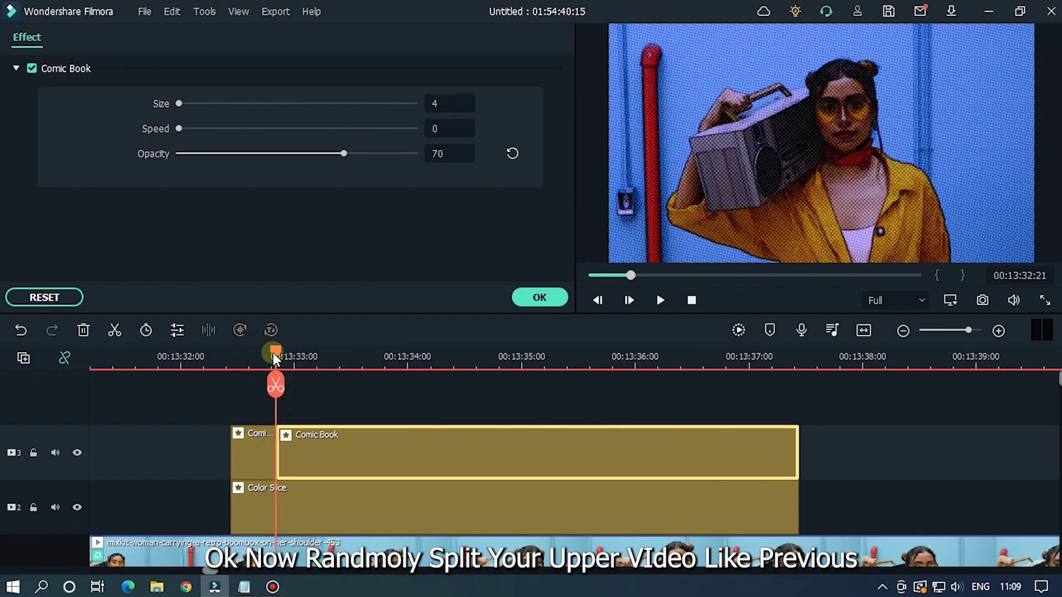
left_click(308, 385)
left_click(339, 386)
left_click(367, 385)
left_click(406, 385)
left_click(444, 385)
left_click(485, 386)
left_click(518, 384)
left_click(582, 452)
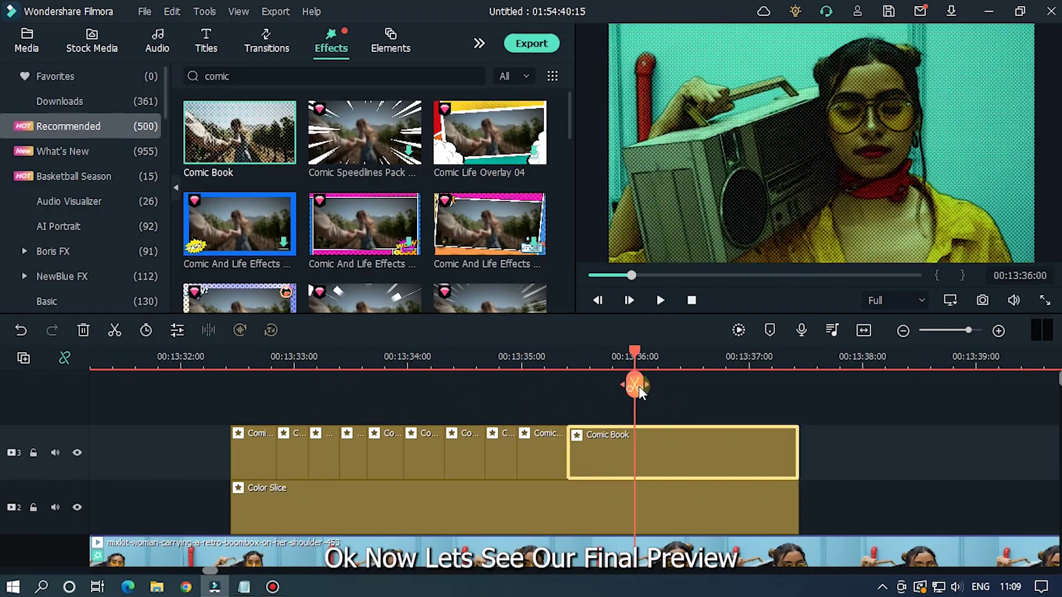
Step: Split the rest of Comic Book at 00:13:36:00 and about 00:13:36:14, and delete the end remainder and in-between pieces
left_click(636, 385)
key("Delete")
left_click(699, 385)
left_click(744, 435)
key("Delete")
left_click(500, 453)
key("Delete")
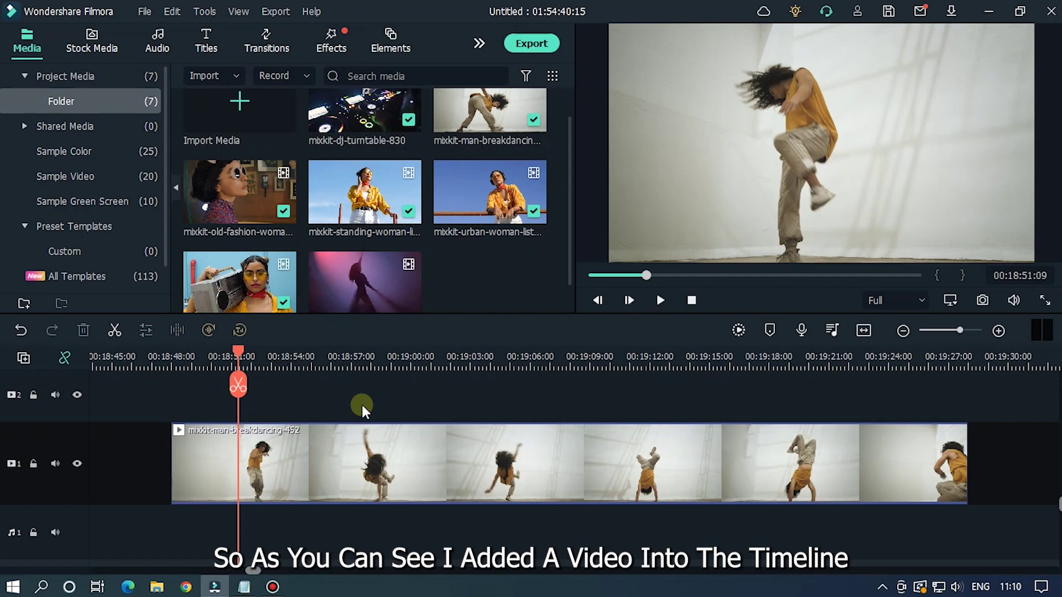
Step: Find the best move in the breakdancing clip and isolate it by splitting at about 00:18:55:15 and at 00:18:56:07
left_click(401, 361)
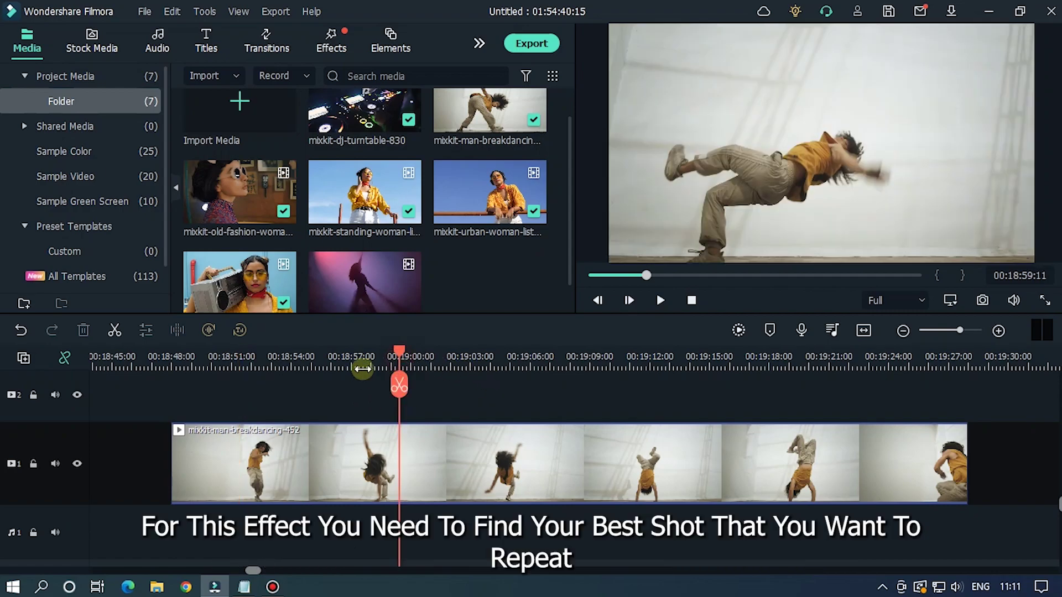
left_click_drag(397, 355, 337, 350)
left_click(328, 373)
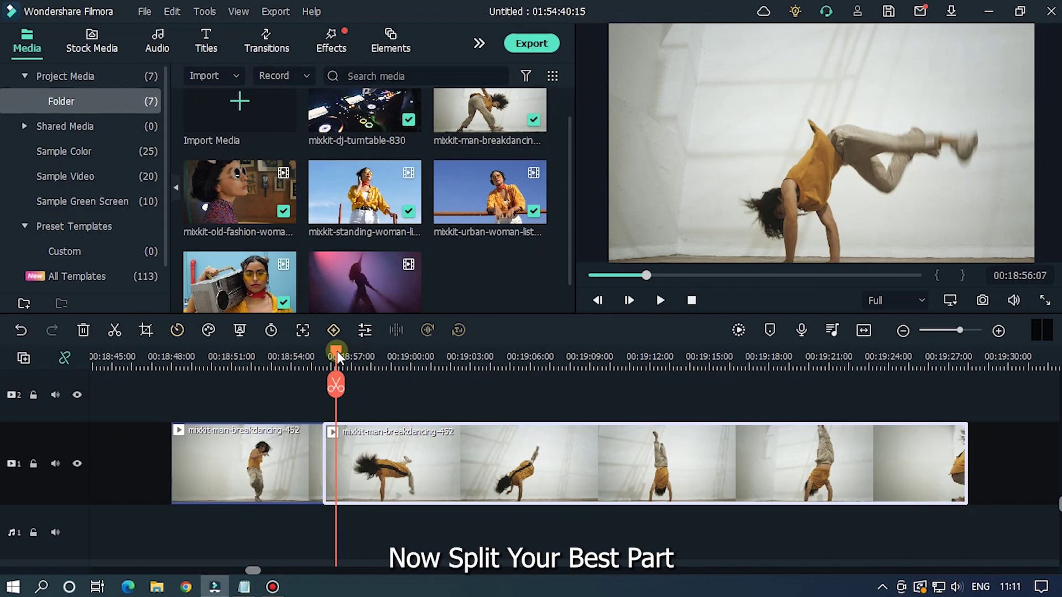
scroll(414, 357, "up", 3)
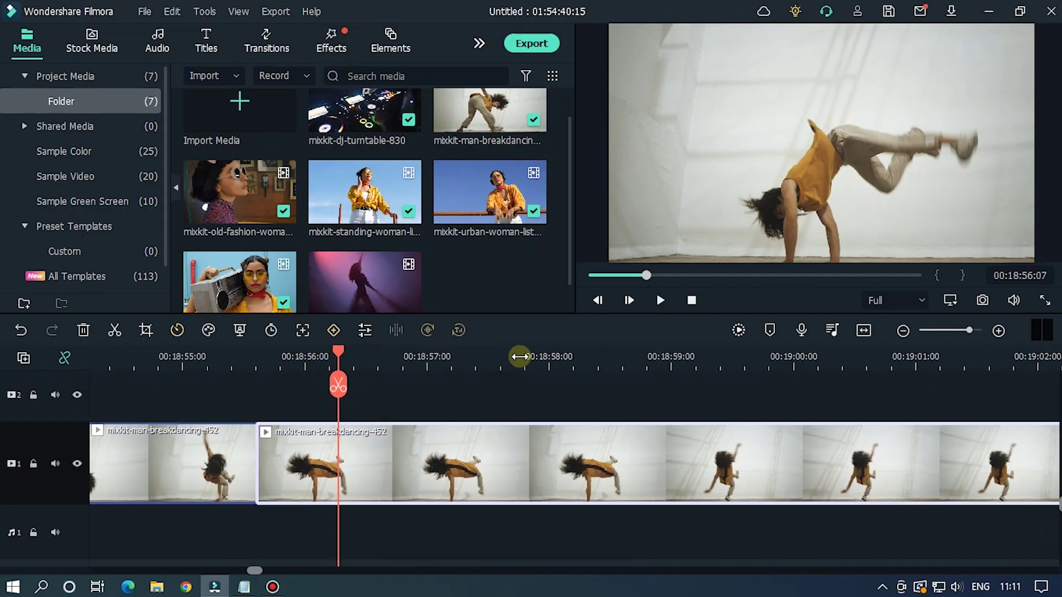
left_click(337, 390)
Step: Move the rest of the breakdancing clip to about 00:19:00:04 and paste two copies of the isolated piece after it
left_click_drag(439, 473, 886, 458)
left_click(315, 453)
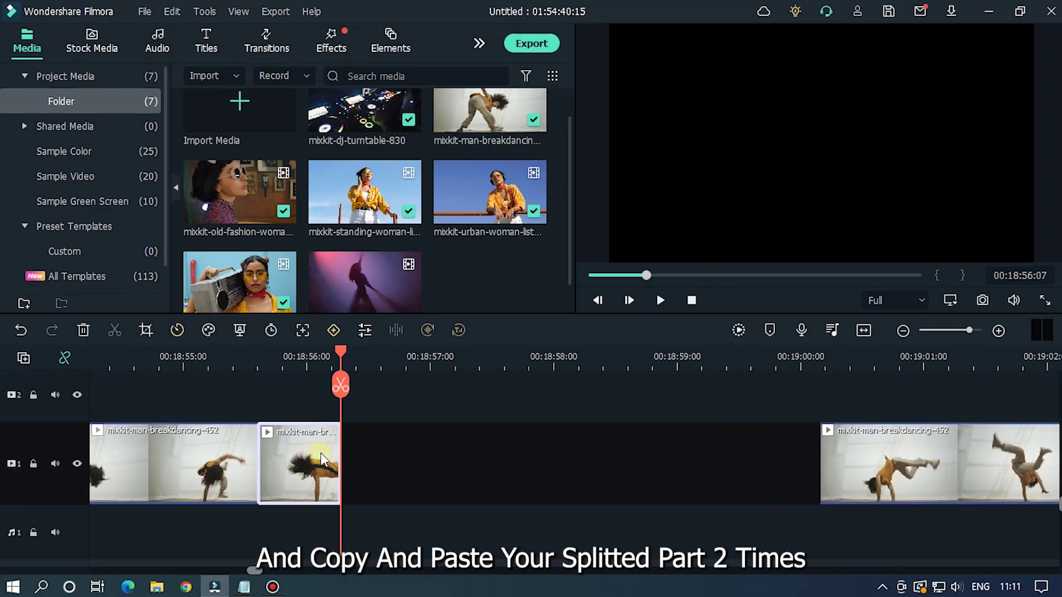
key("ctrl+v")
key("ctrl+v")
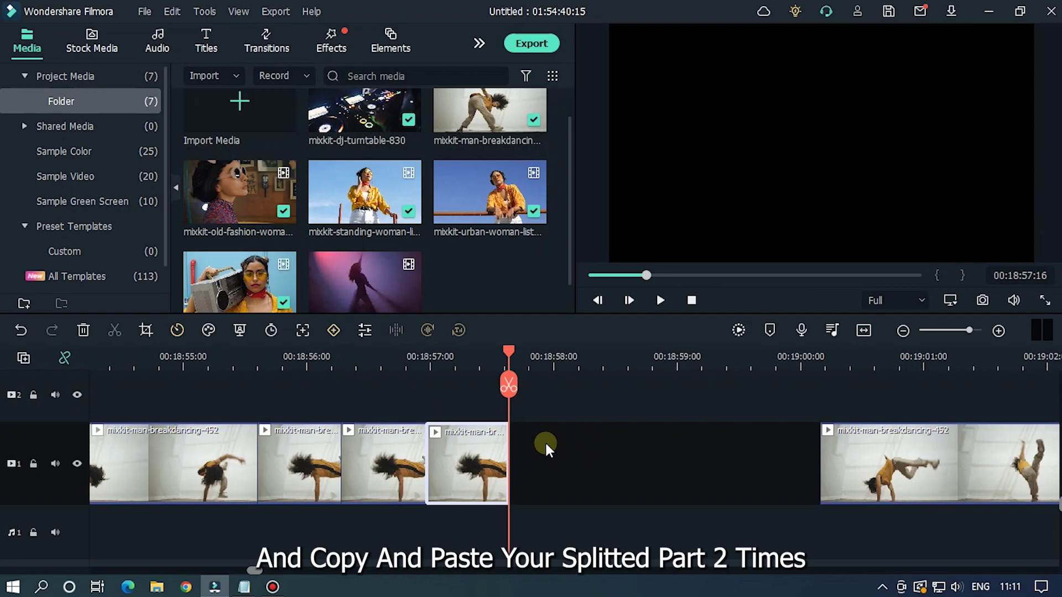
Step: Turn on Reverse Speed for the middle of the three repeated breakdancing pieces
left_click(385, 359)
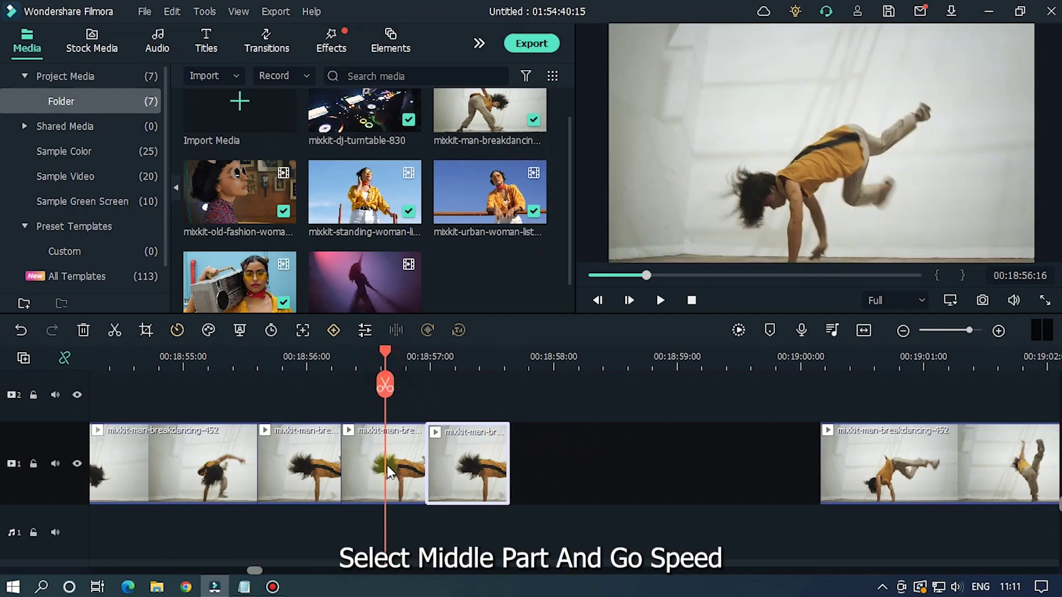
double_click(388, 469)
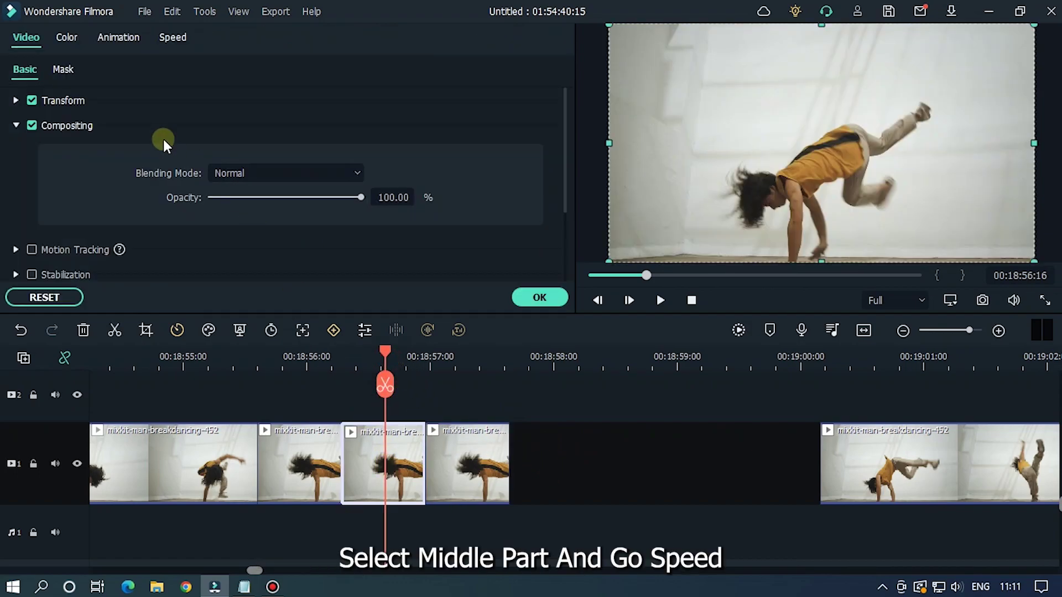
left_click(171, 37)
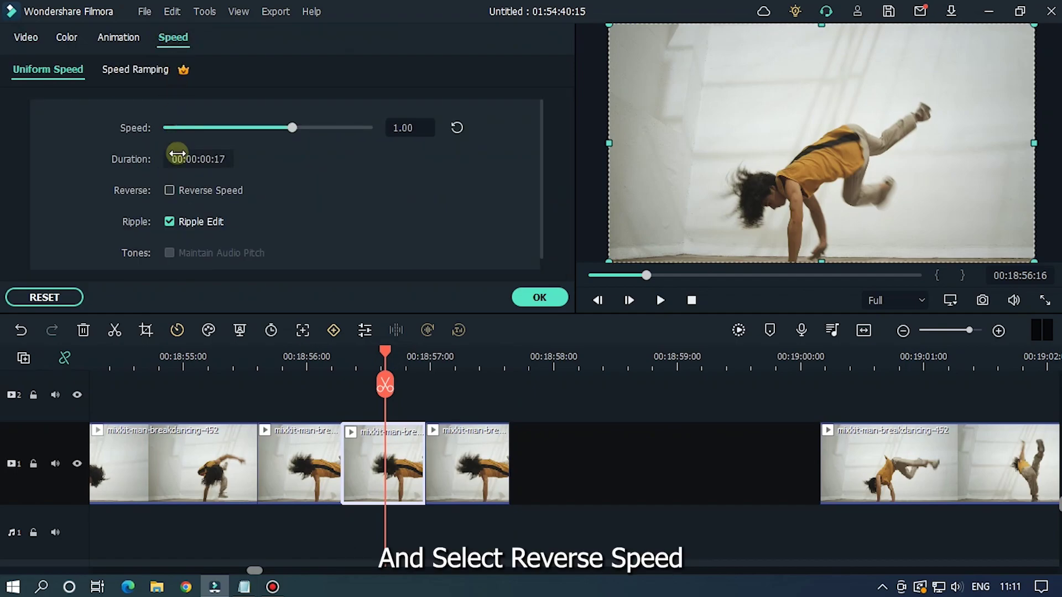
left_click(169, 190)
Step: Attach the rest of the breakdancing clip to the end of the last repeated piece and preview from 00:18:55:00
left_click_drag(917, 489, 687, 459)
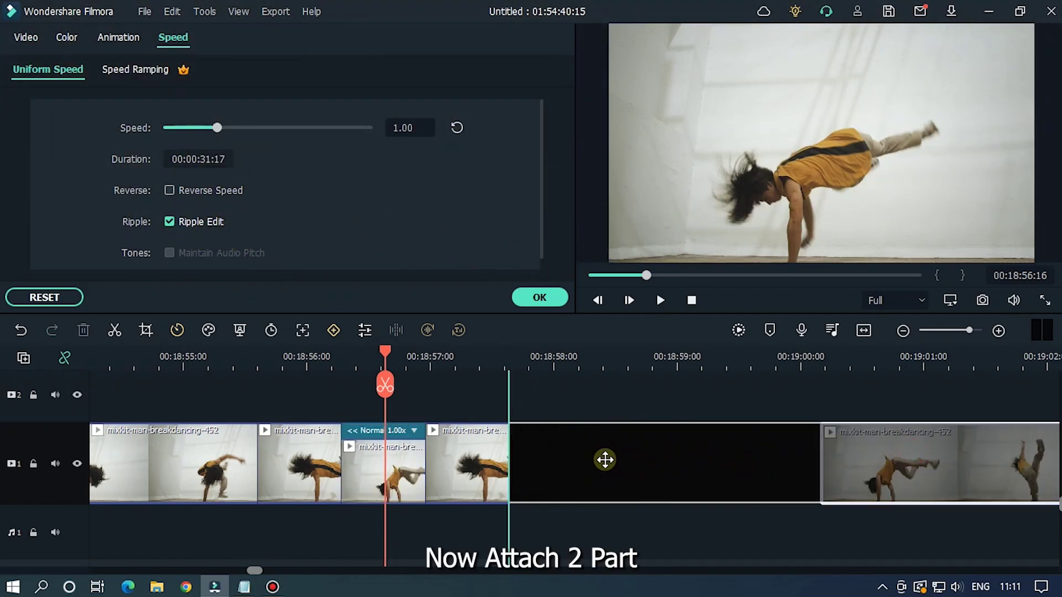
left_click_drag(605, 459, 586, 459)
left_click(181, 365)
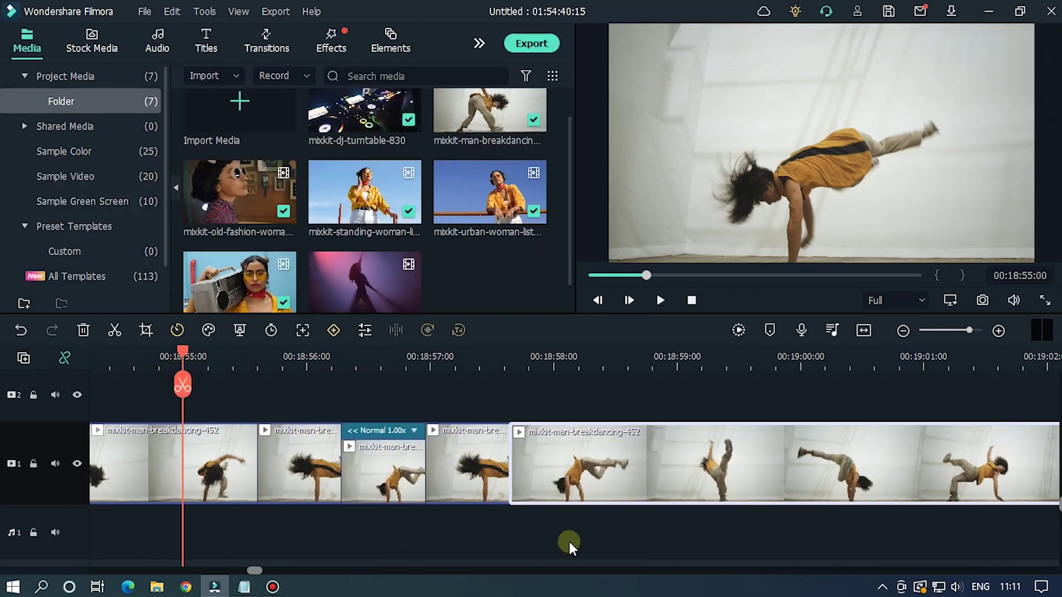
key("space")
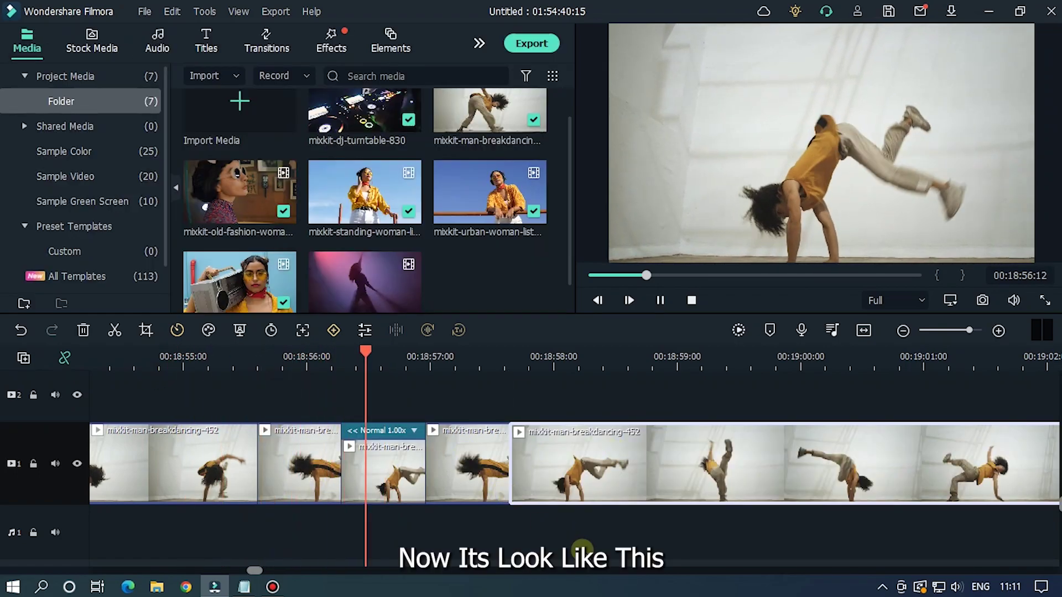
key("space")
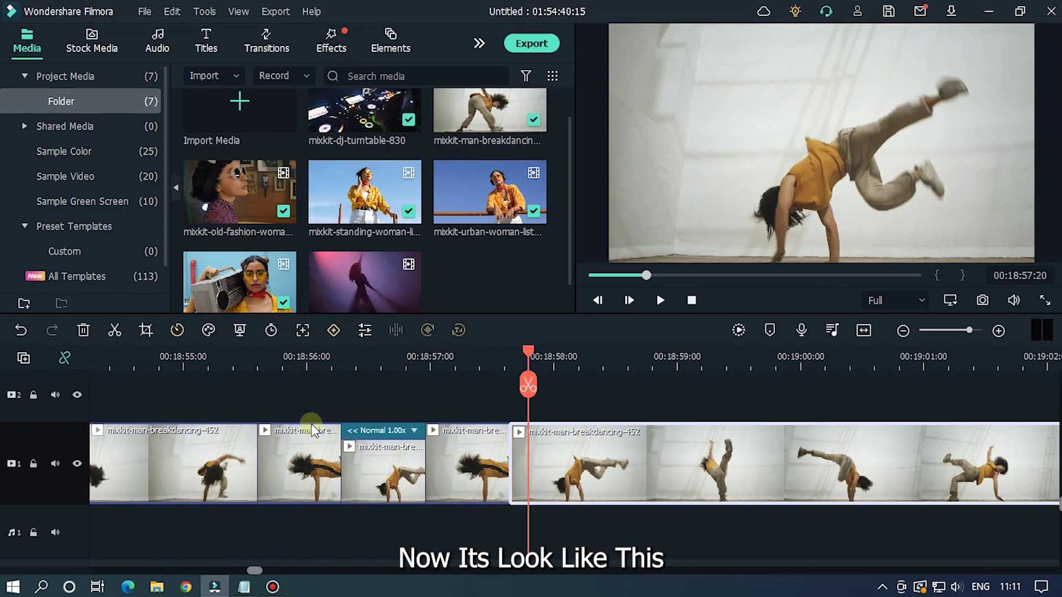
Step: Add the RGB Stroke effect above the three repeated breakdancing pieces and trim it to end with the last piece
left_click(241, 368)
key("space")
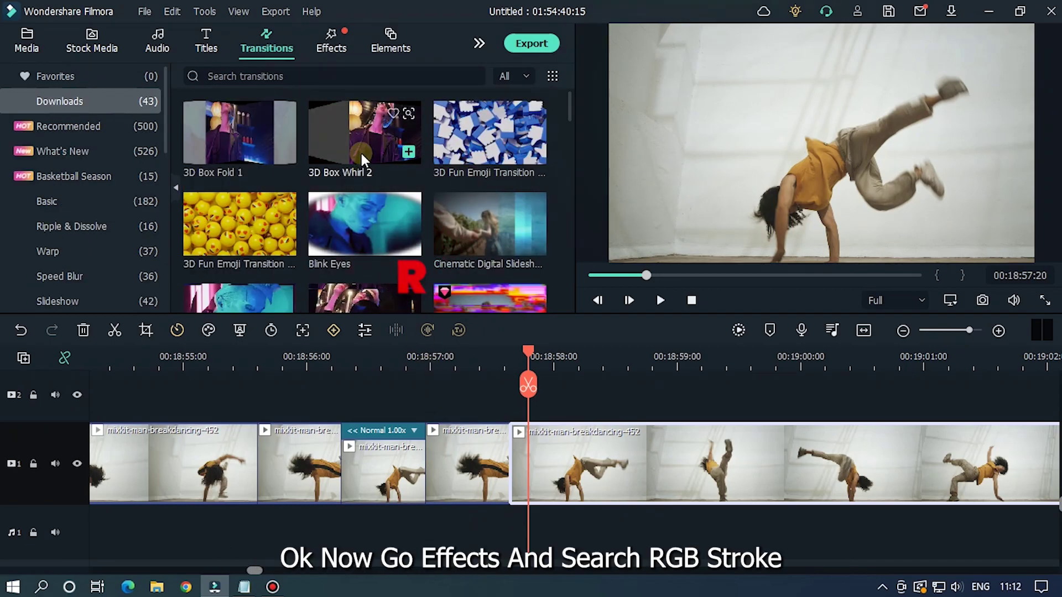
left_click(332, 43)
left_click(300, 80)
type("rgb stroke")
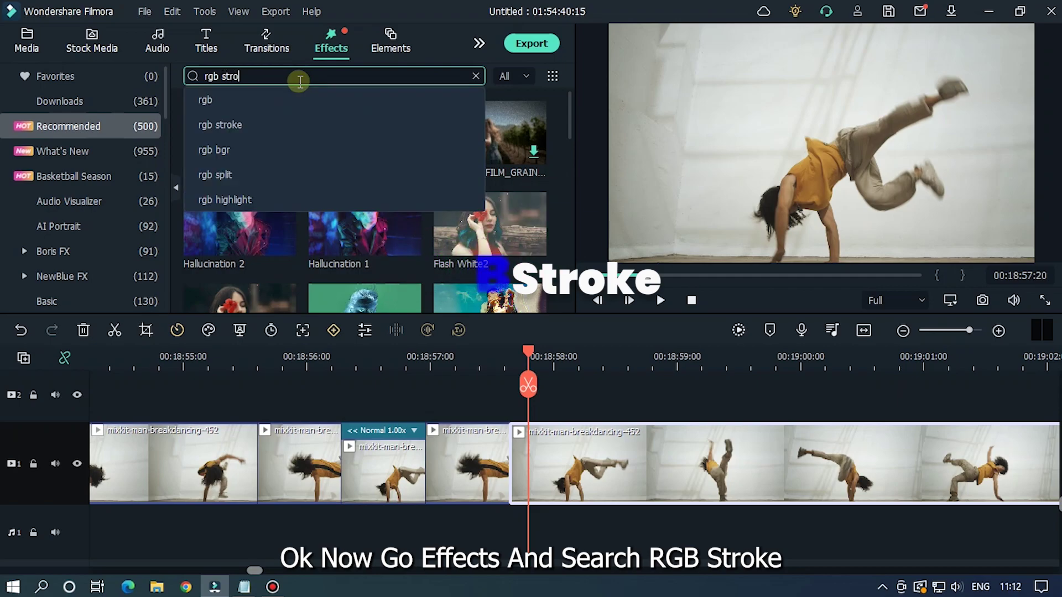
key("Return")
mouse_move(261, 211)
left_mouse_down()
mouse_move(314, 459)
mouse_move(250, 475)
left_mouse_up()
left_click_drag(873, 455, 509, 470)
Step: Add the Glitch Dispersion effect on the track above RGB Stroke and trim it to the same length
left_click(388, 75)
left_click(475, 75)
type("gli")
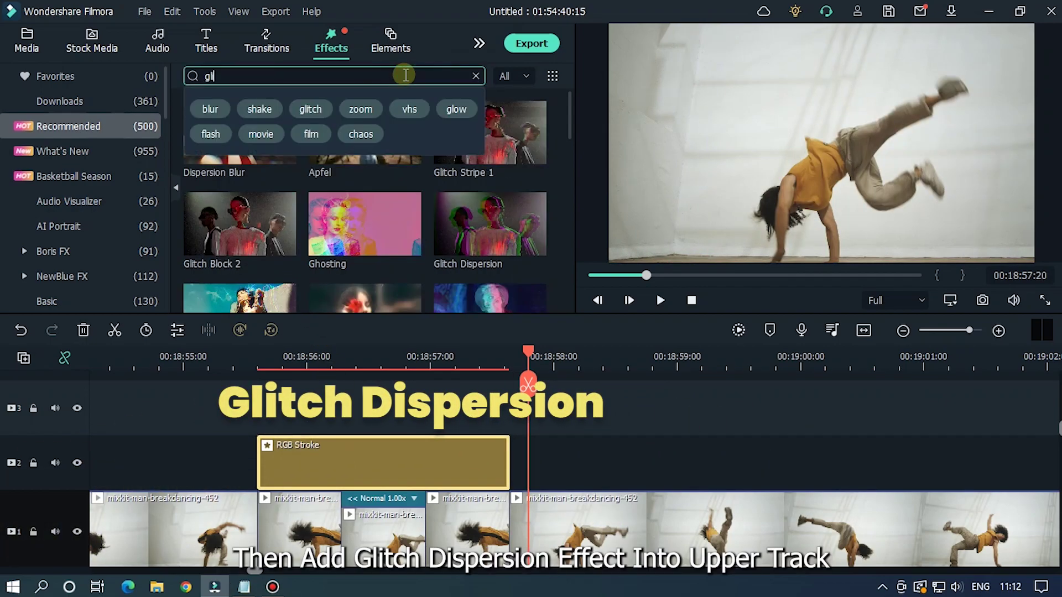
type("tch disper")
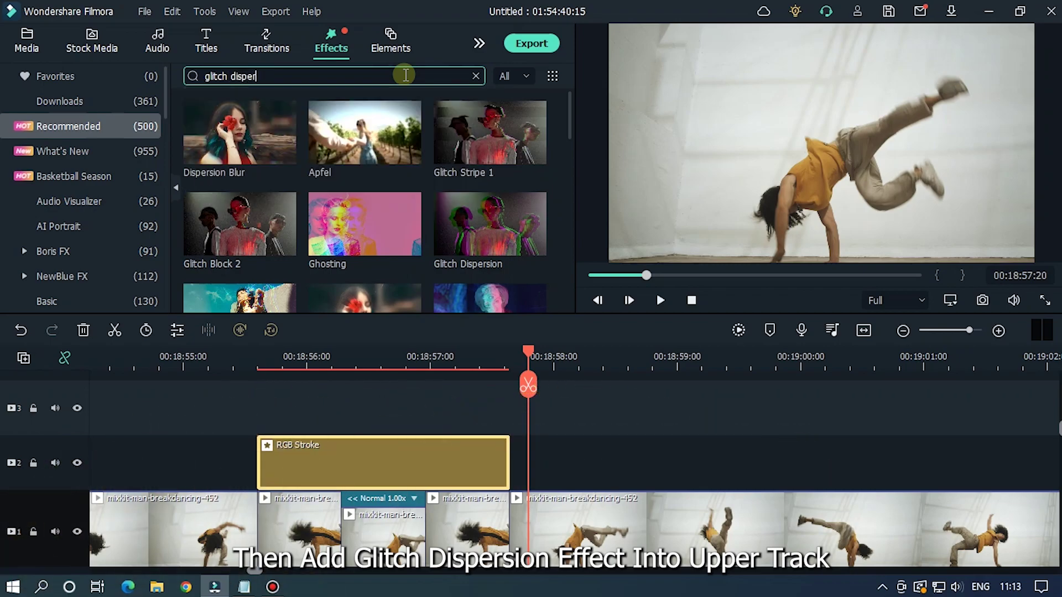
type("sion")
left_click_drag(248, 131, 256, 448)
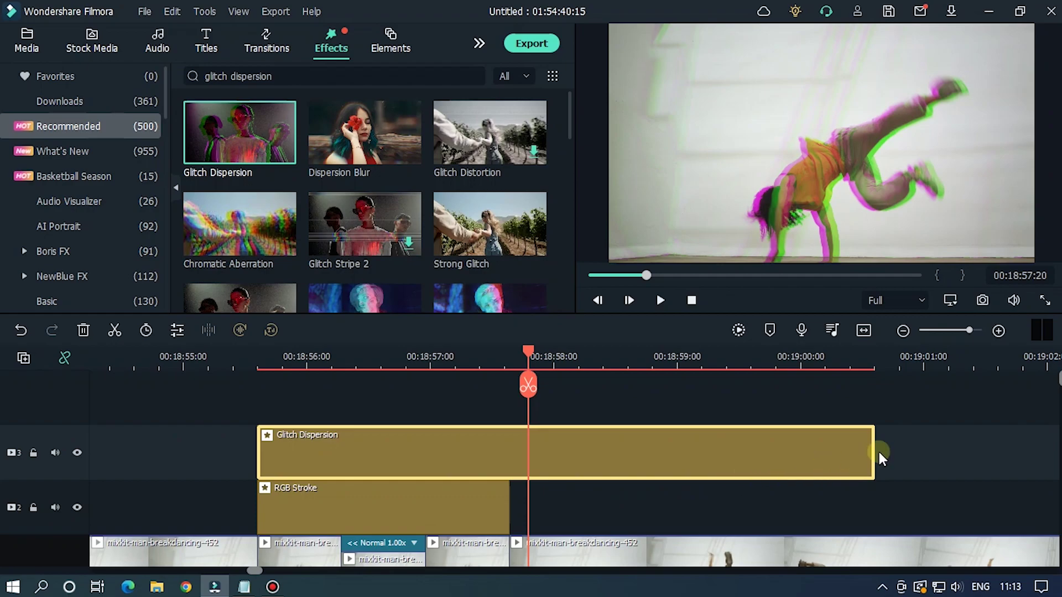
left_click_drag(874, 446, 510, 444)
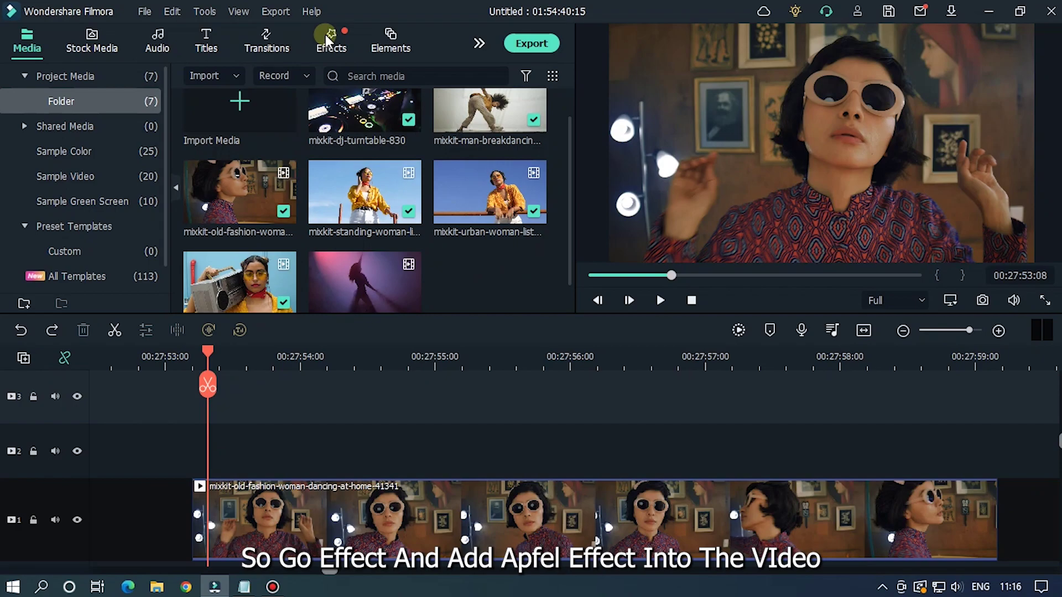
Step: Apply the Apfel effect to the old-fashion-woman clip at 00:27:53
left_click(329, 39)
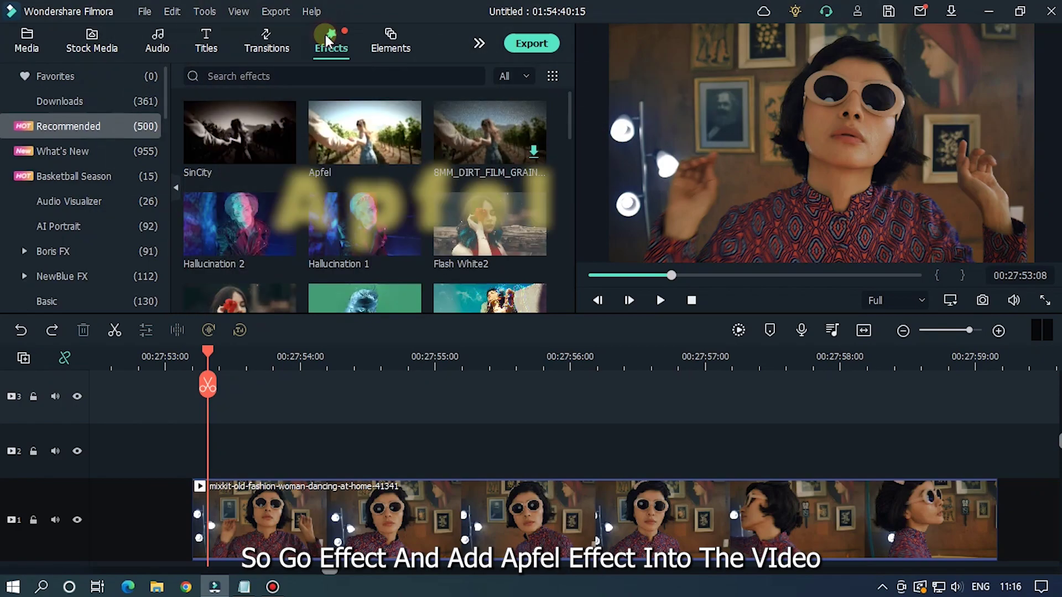
left_click_drag(365, 133, 335, 543)
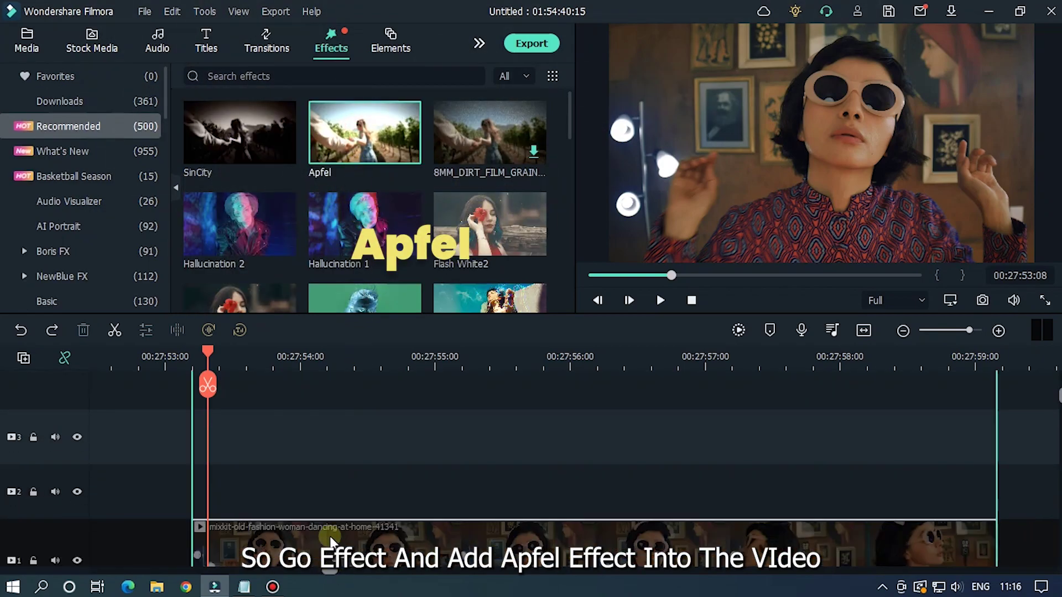
scroll(641, 414, "down", 1)
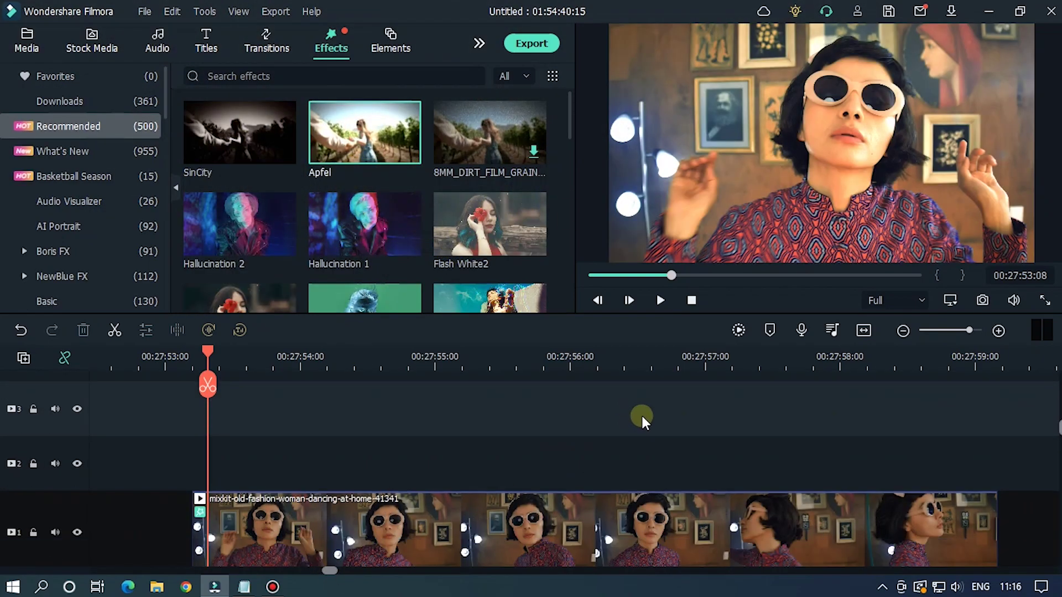
Step: Place the young-woman smoke dancing clip on the track above the old-fashion-woman clip and set its blending mode to Screen
left_click(26, 41)
left_click_drag(347, 308, 195, 502)
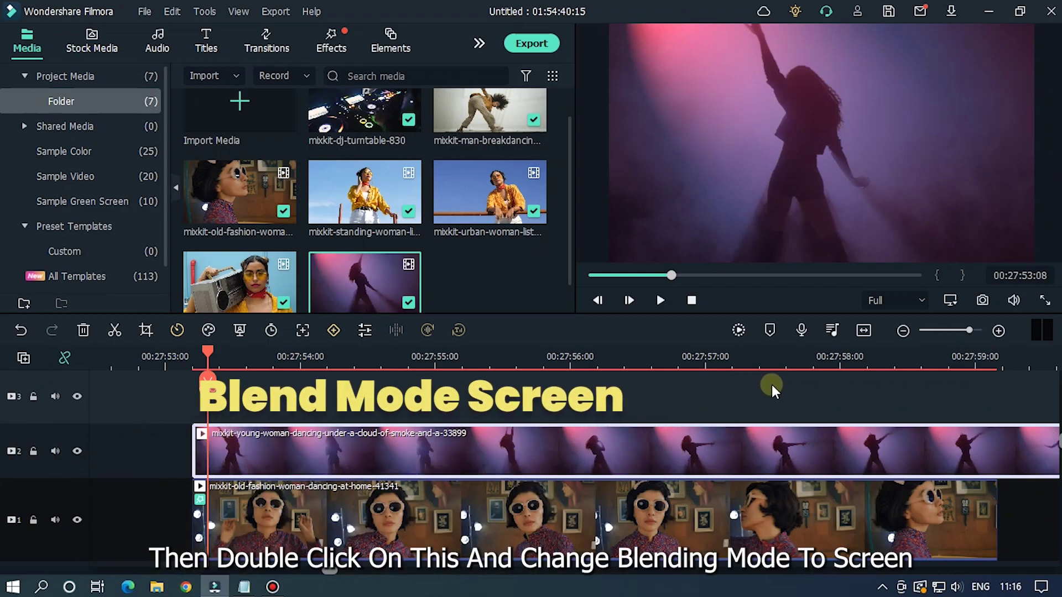
double_click(457, 452)
left_click(257, 172)
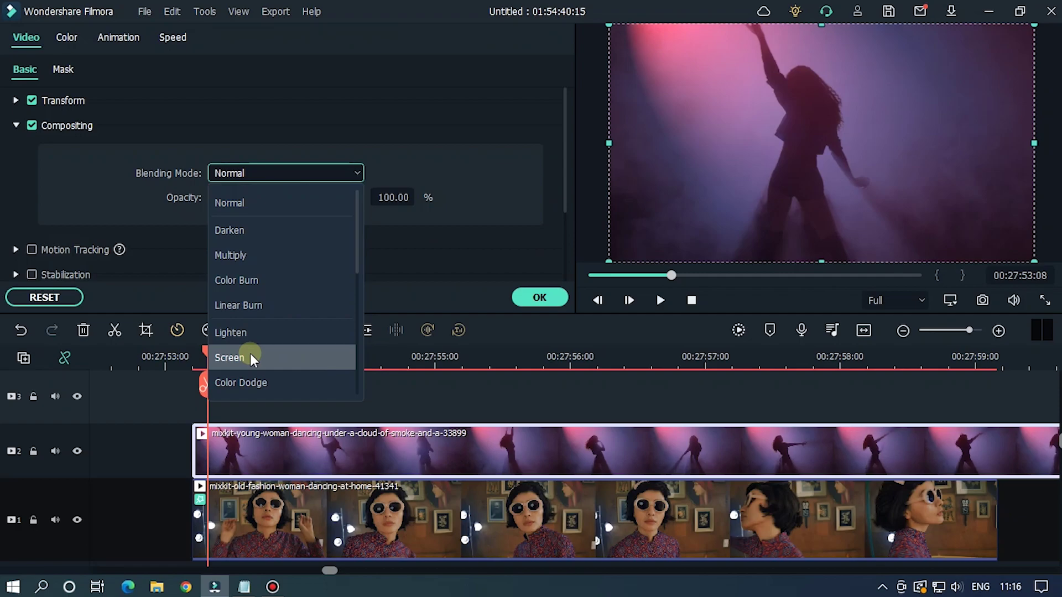
left_click(230, 357)
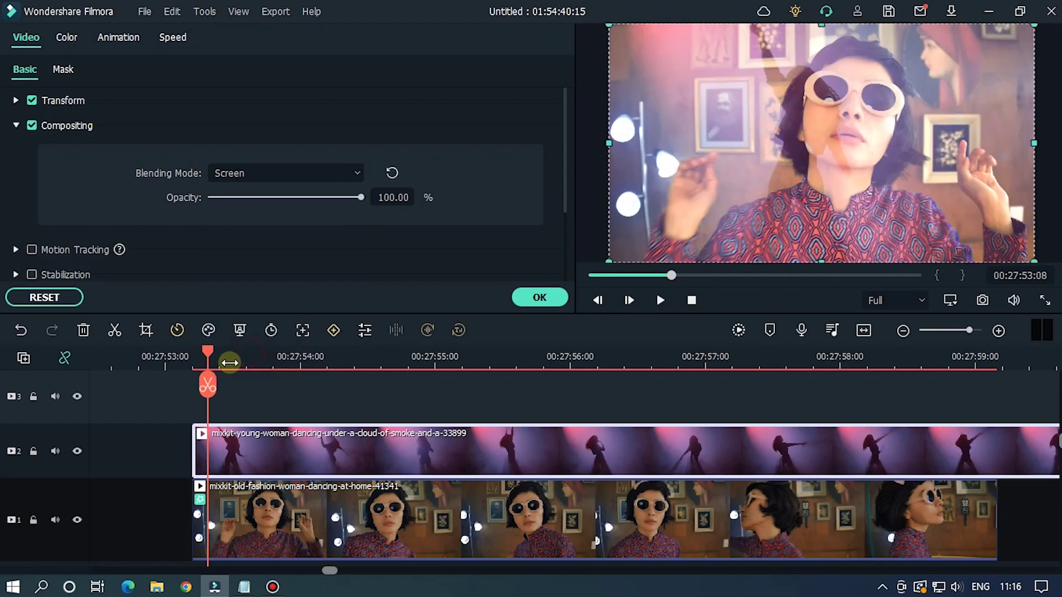
left_click(559, 302)
Step: Search the effects for ghosting and place Ghosting on track 3 above both clips, starting at 00:27:53:08
left_click(331, 38)
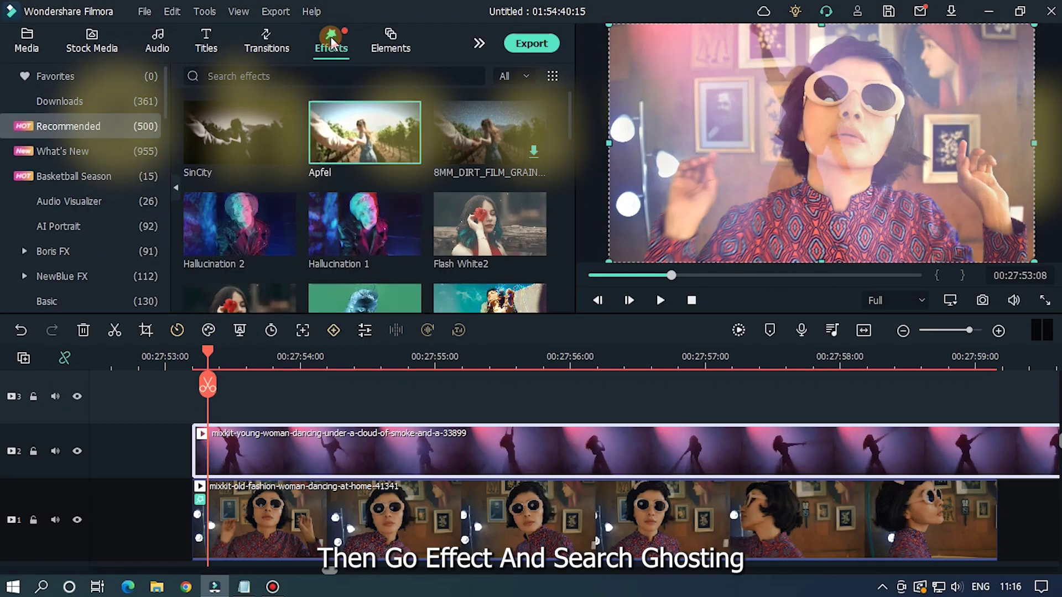
left_click(282, 79)
type("g")
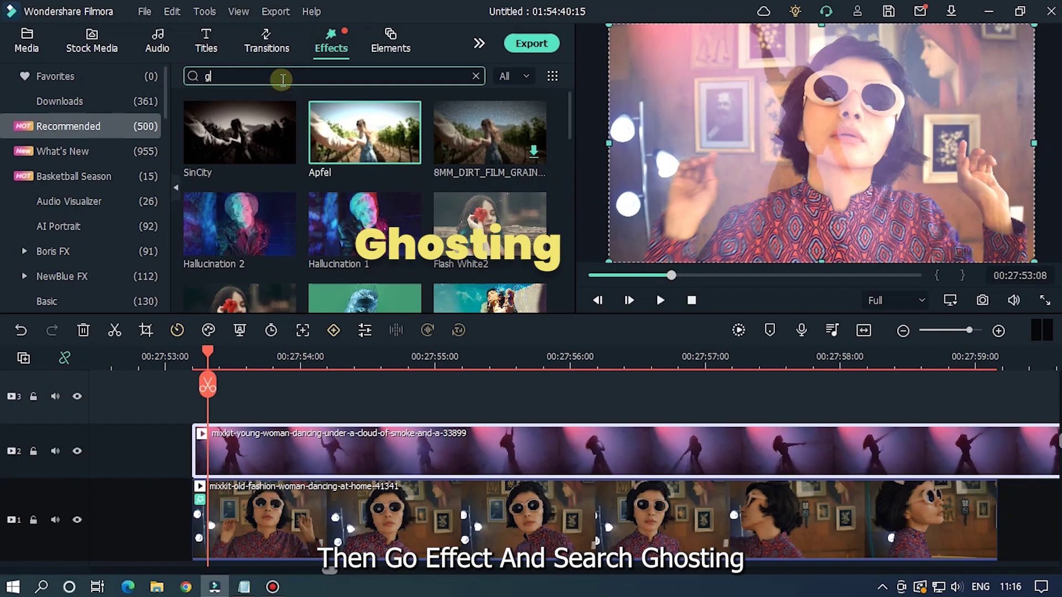
type("hosting")
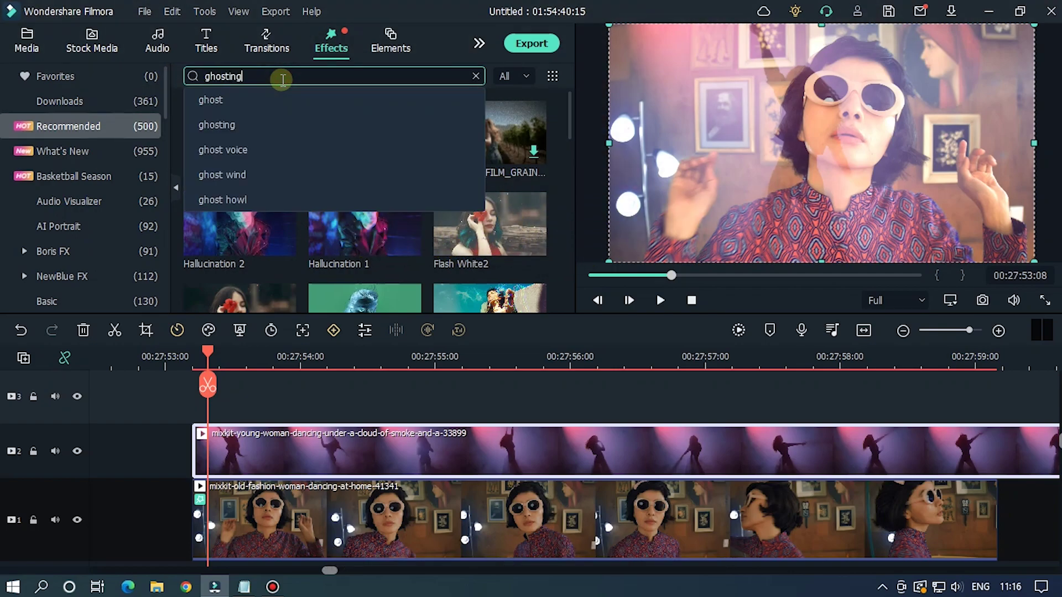
key("Return")
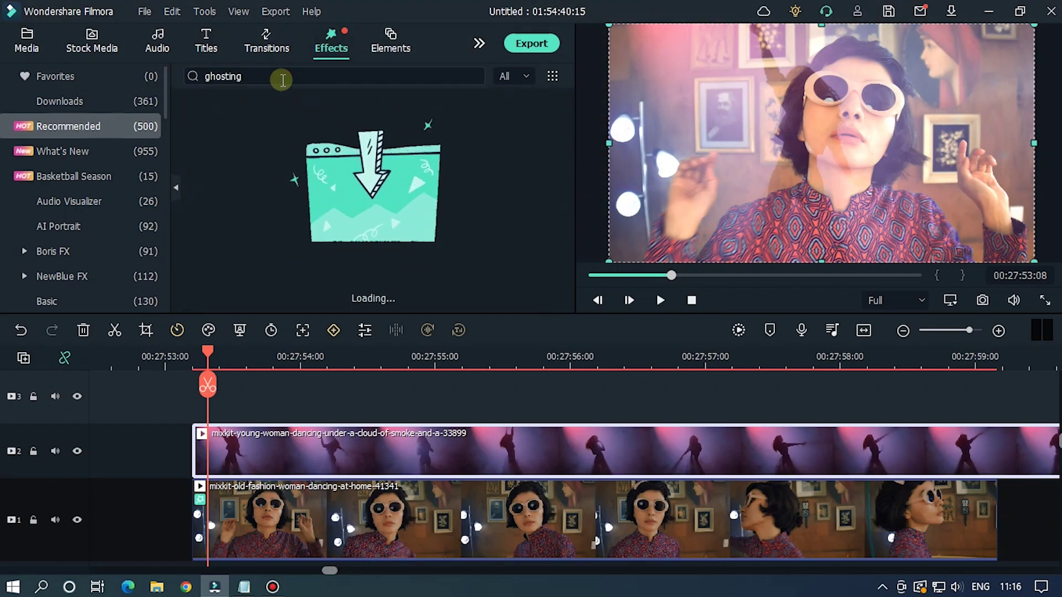
left_click_drag(239, 133, 216, 456)
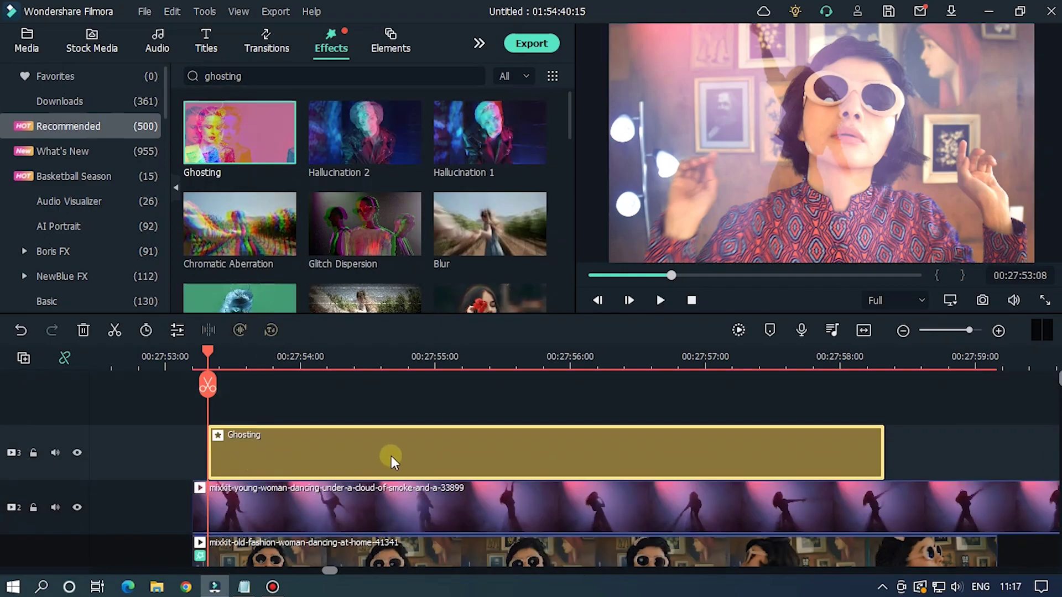
scroll(439, 511, "down", 1)
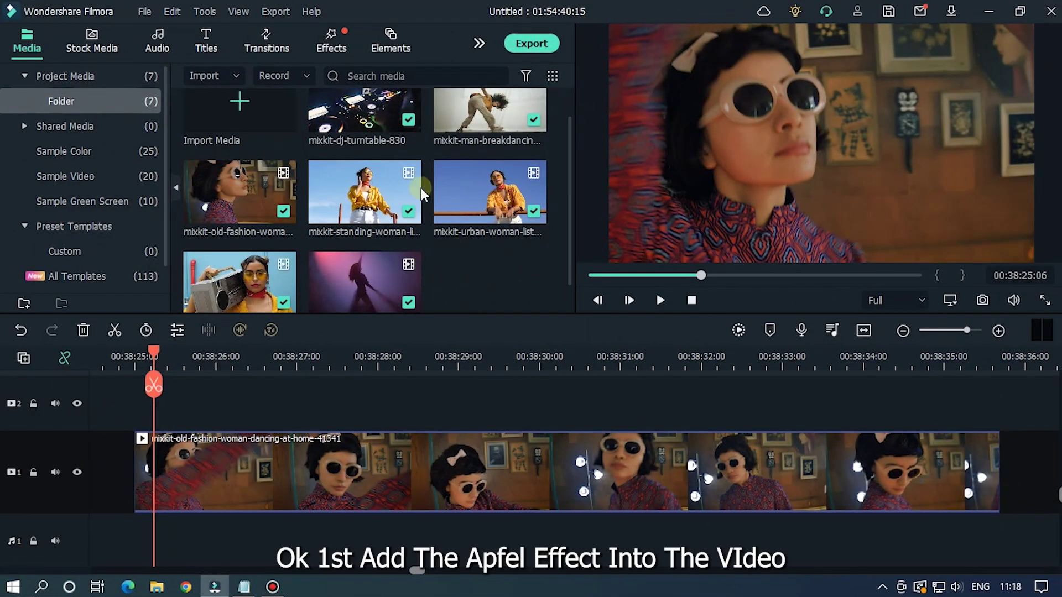
Step: Apply the Apfel effect to the old-fashion-woman clip at 00:38:25 and put an aligned copy of the clip on track 2
left_click(338, 40)
left_click_drag(353, 142, 375, 433)
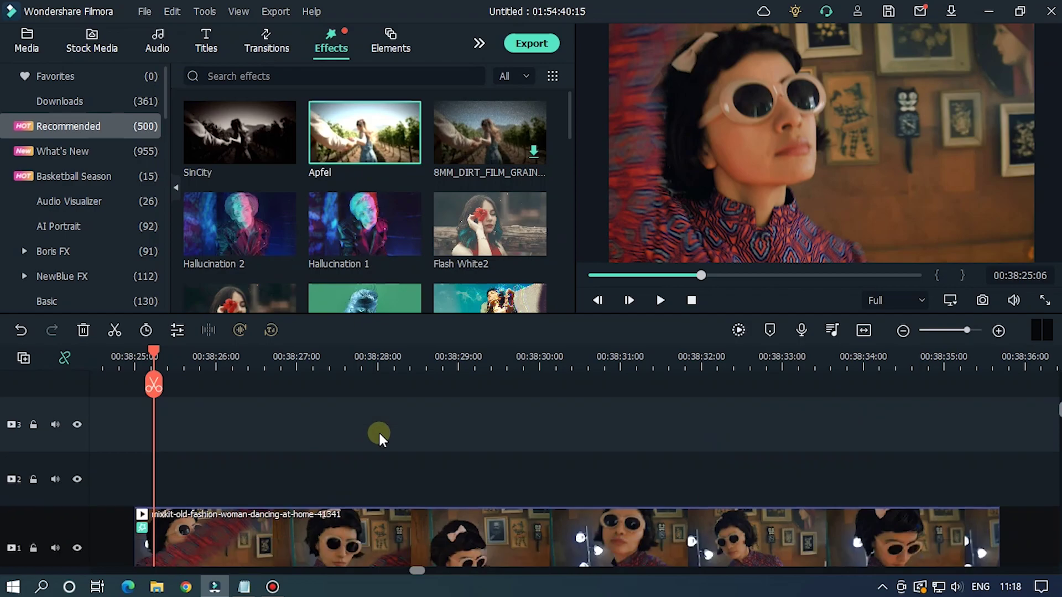
left_click(272, 529)
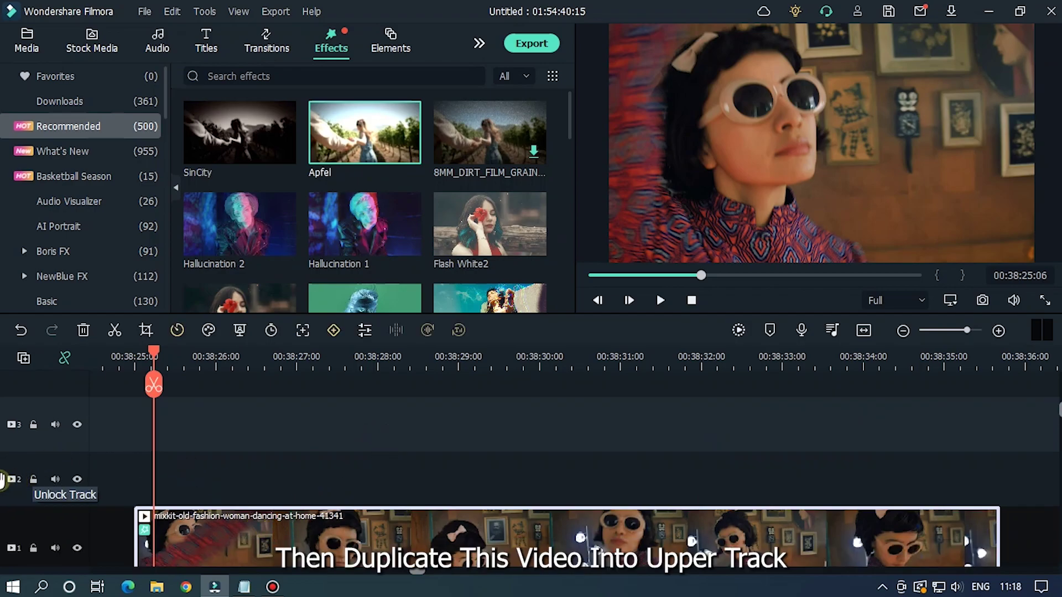
key("ctrl+c")
key("ctrl+v")
left_click_drag(270, 487, 302, 487)
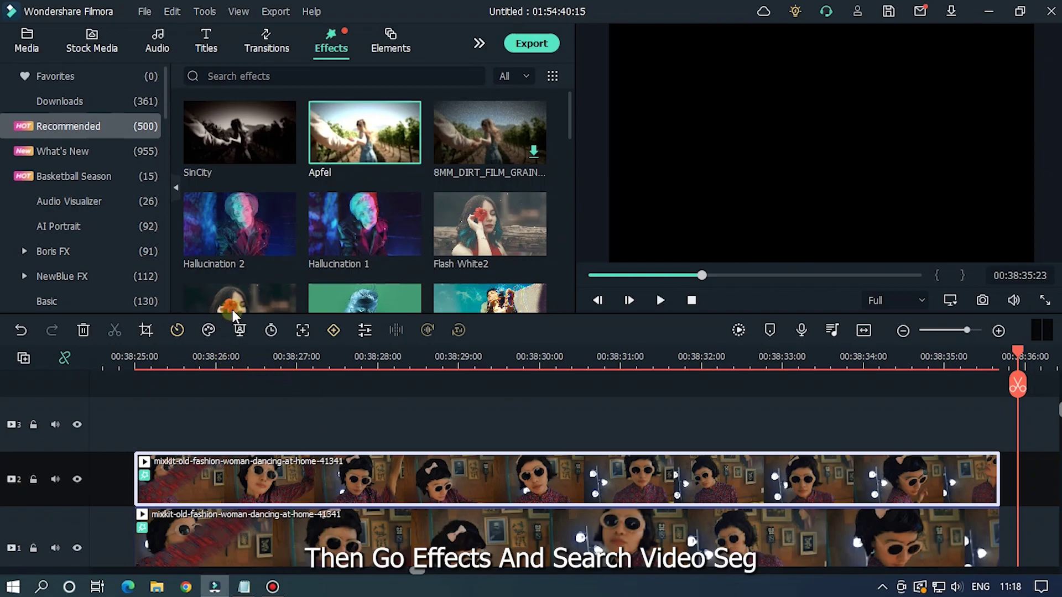
Step: Search the effects for video seg and place Video_Seg on track 3 above the duplicated clips, starting at about 00:38:26:04
type("v")
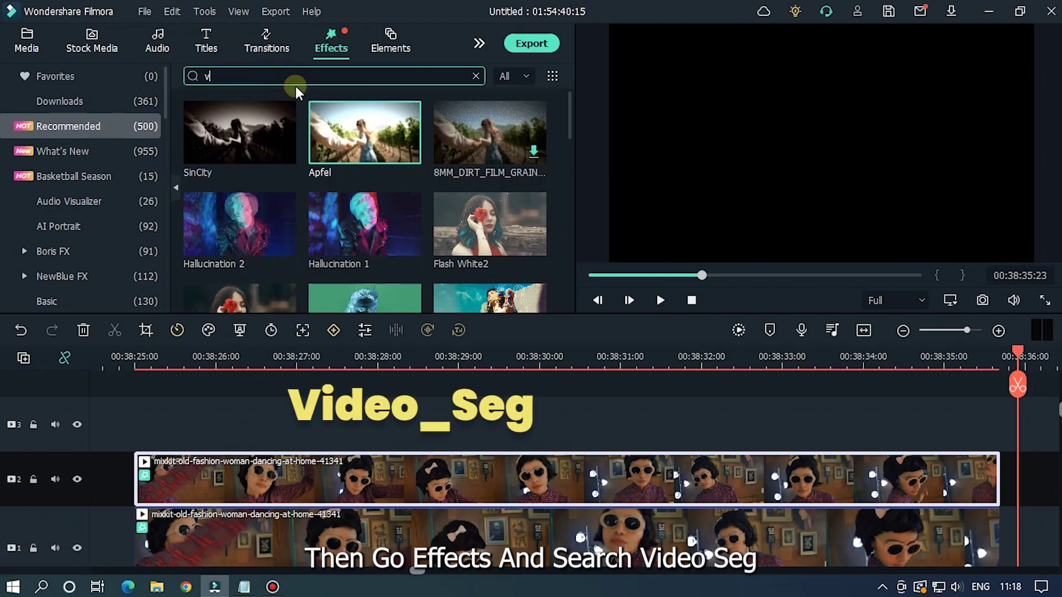
type("ideo seg")
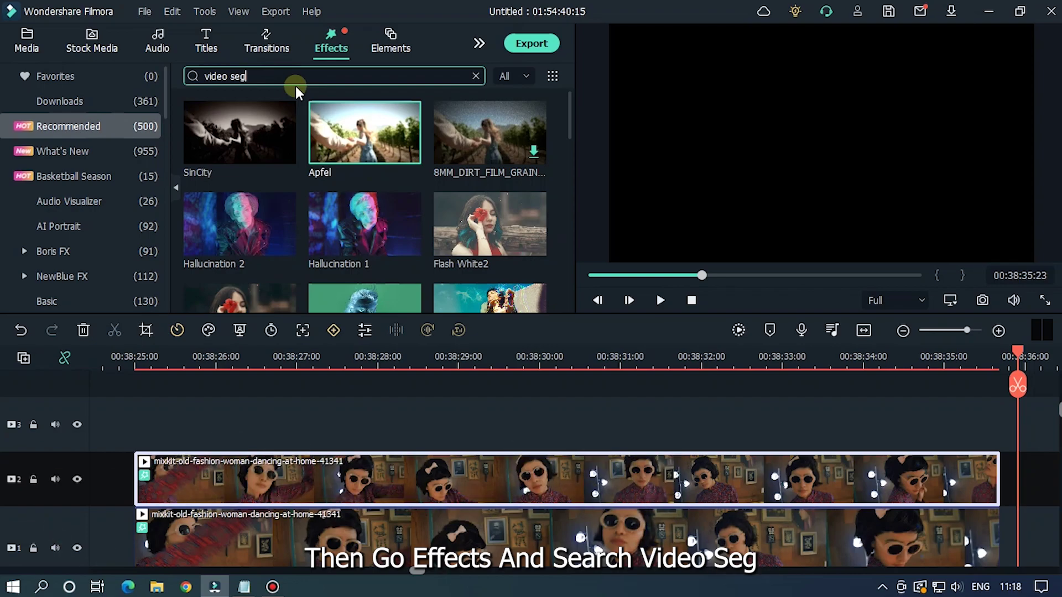
key("Return")
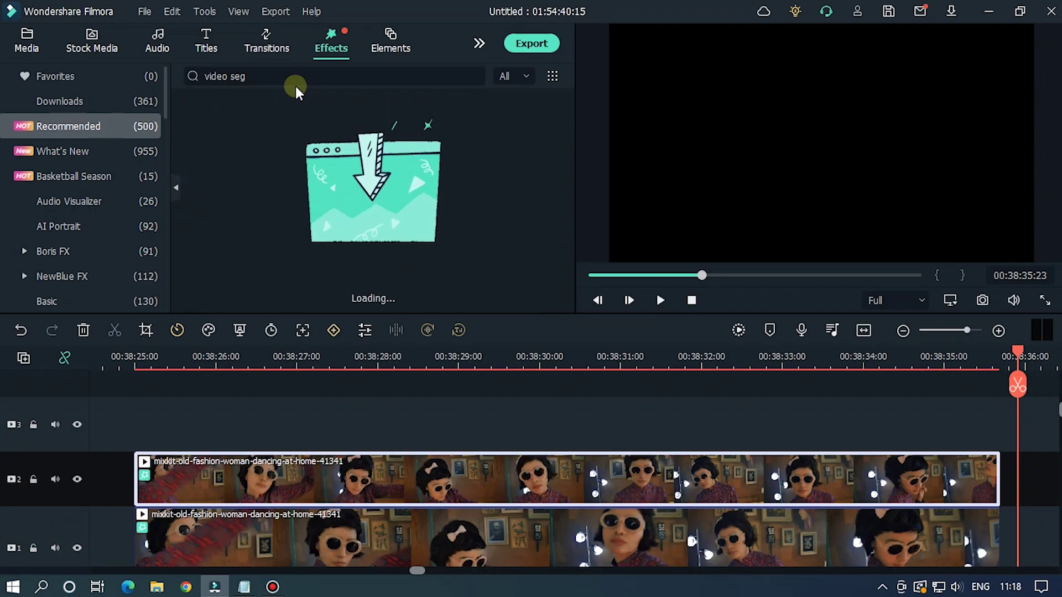
left_click(231, 152)
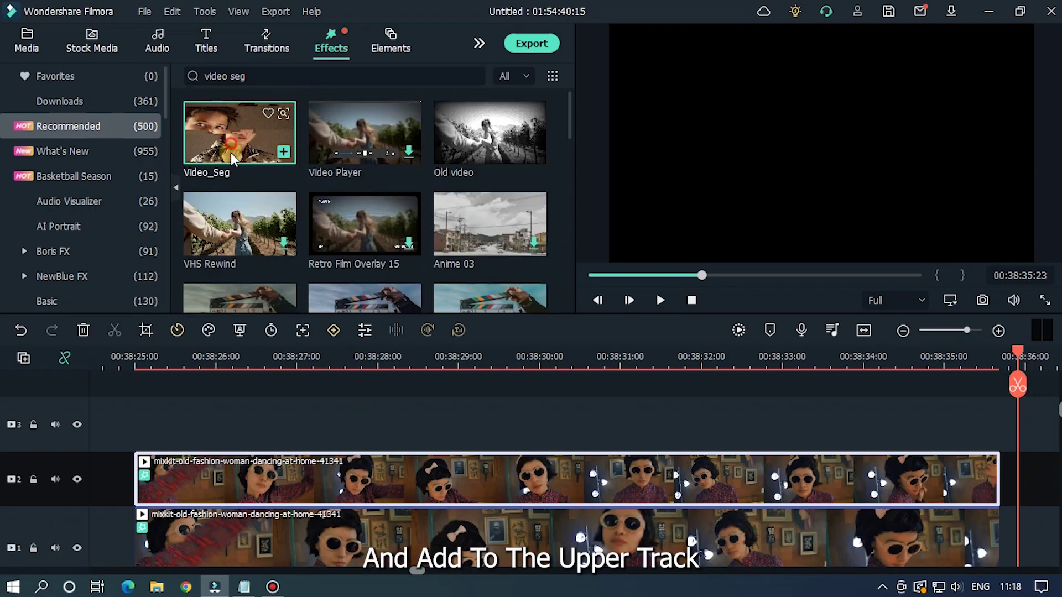
left_click_drag(230, 376, 230, 449)
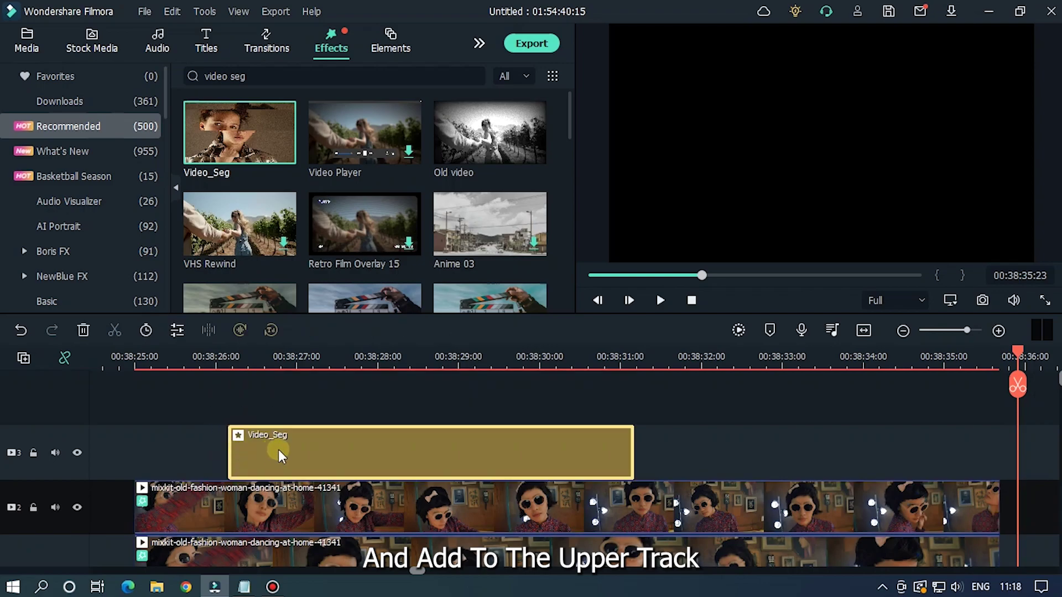
Step: Set the Video_Seg effect's offset to 2.13 and amplitude to 3.56, checking the frame at 00:38:27:01
left_click(299, 359)
double_click(342, 437)
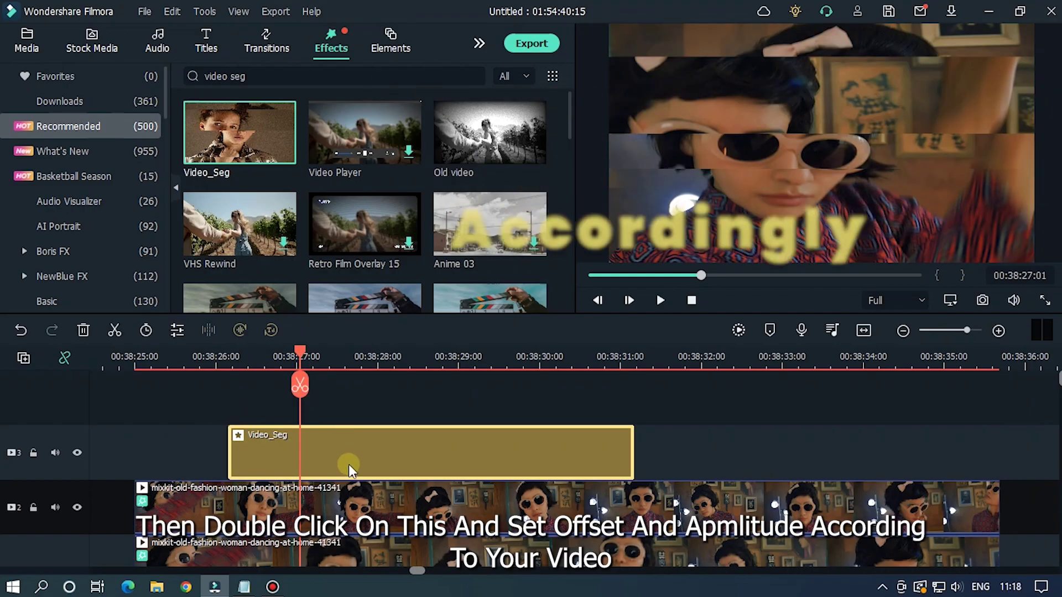
left_click_drag(185, 103, 191, 104)
left_click_drag(186, 128, 346, 128)
left_click_drag(191, 103, 210, 118)
left_click(539, 297)
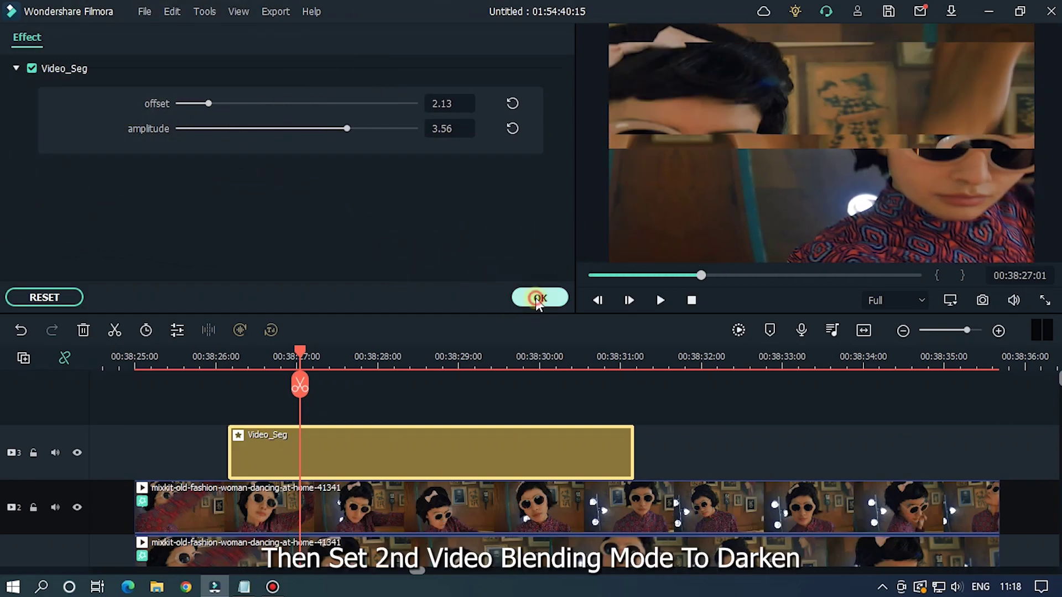
Step: Set the blending mode of the old-fashion-woman copy on track 2 to Darken
scroll(201, 386, "down", 2)
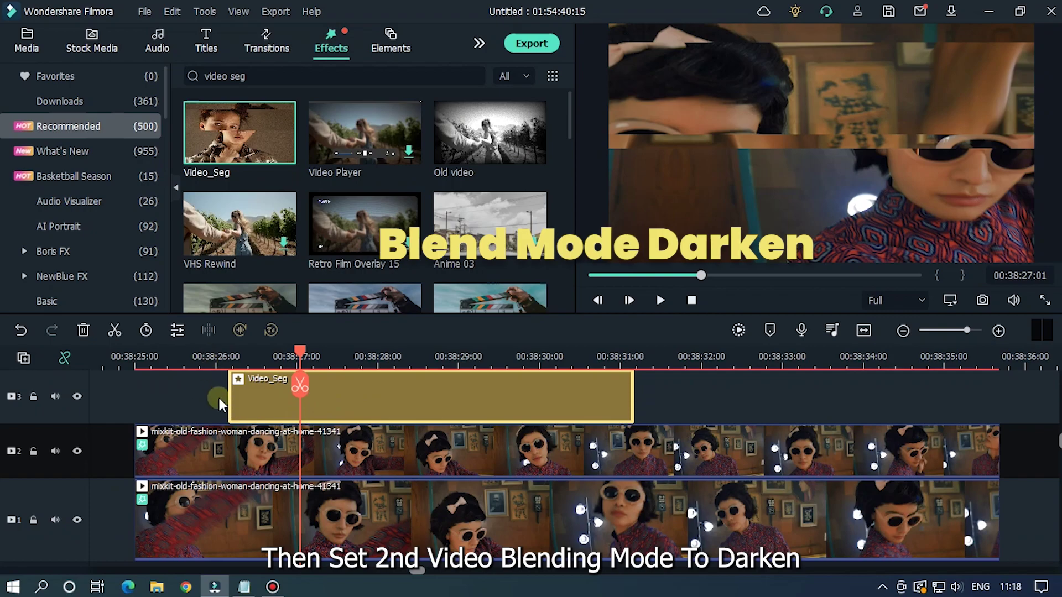
double_click(234, 448)
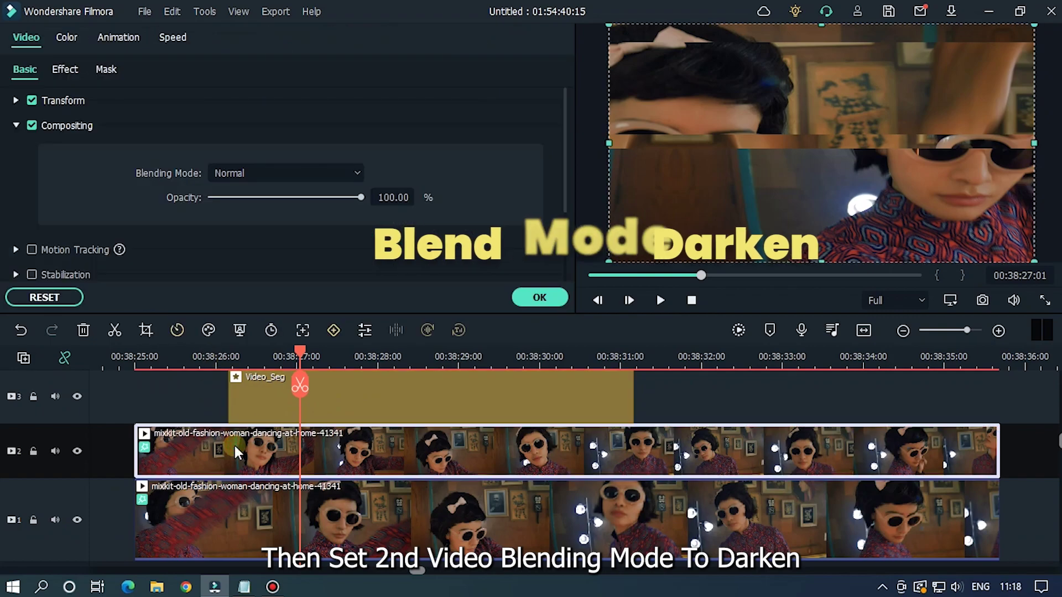
left_click(242, 164)
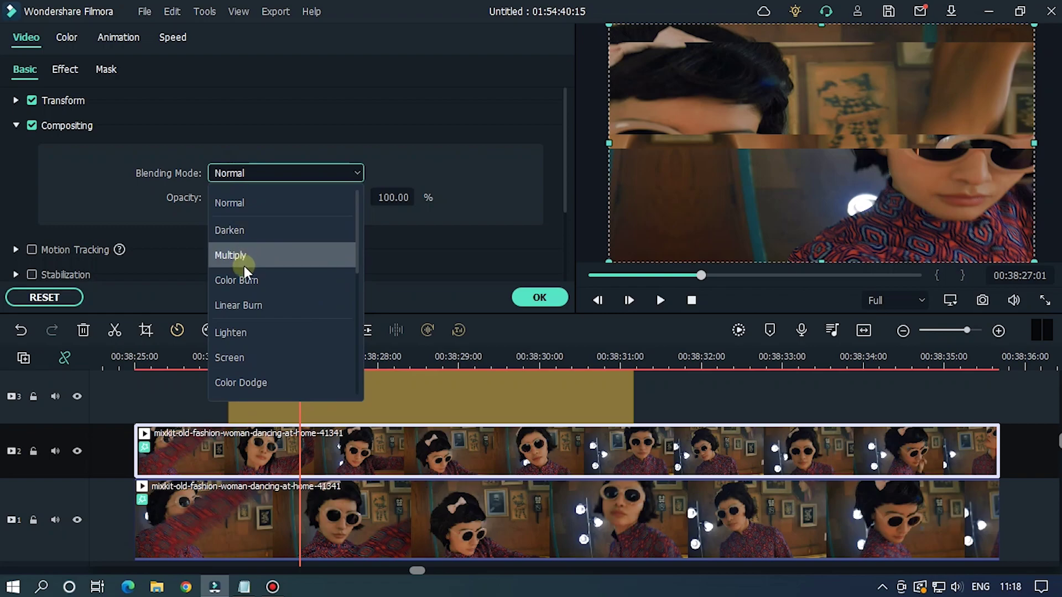
left_click(244, 233)
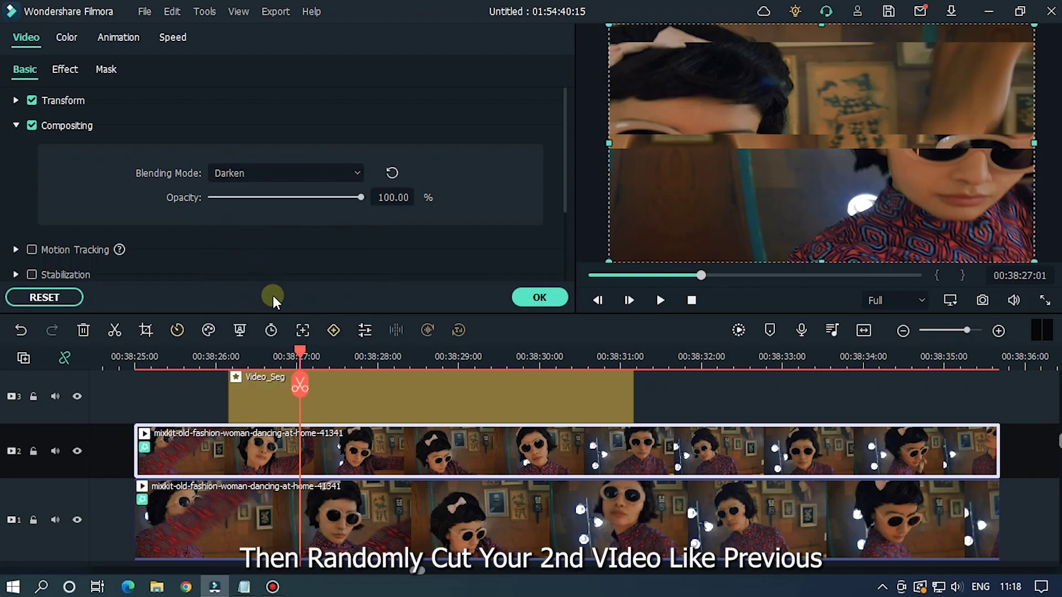
Step: Split the track 2 copy at 00:38:26:12 and 00:38:27:01 and delete the piece before the first cut
left_click_drag(288, 358, 255, 358)
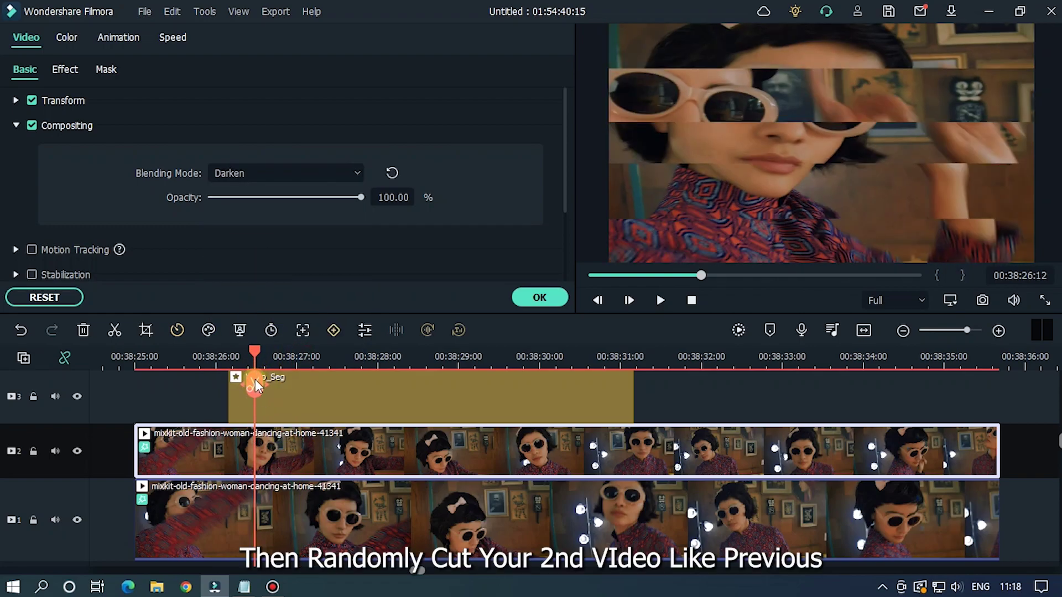
left_click(254, 383)
left_click(298, 357)
left_click(299, 385)
left_click(214, 453)
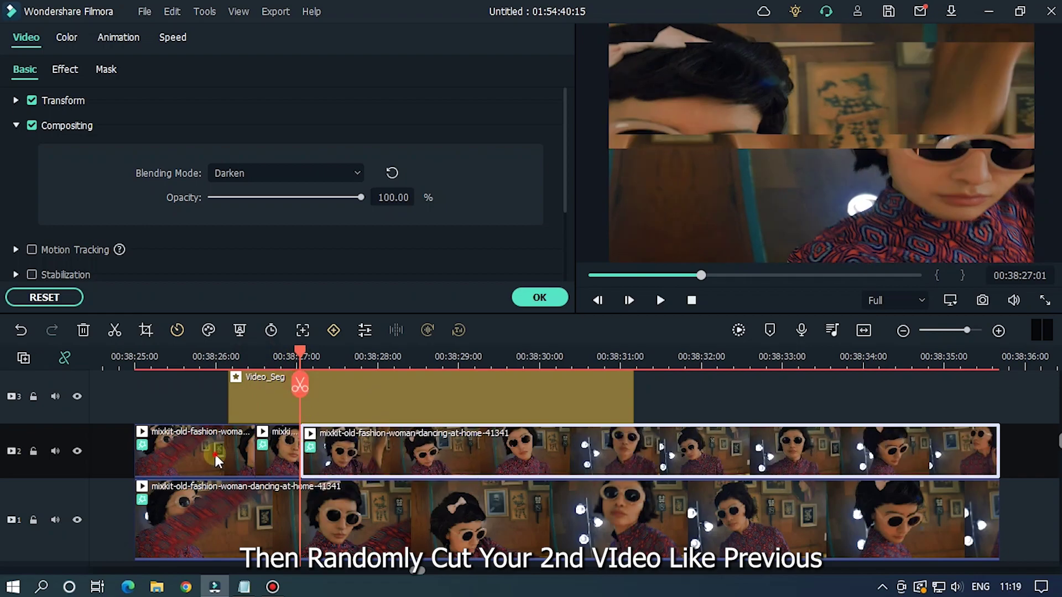
key("Delete")
Step: Split the rest of the track 2 copy at about 00:38:27:15, 00:38:28:06 and 00:38:29:07
left_click(343, 357)
key("ctrl+b")
left_click_drag(342, 357, 481, 357)
key("ctrl+b")
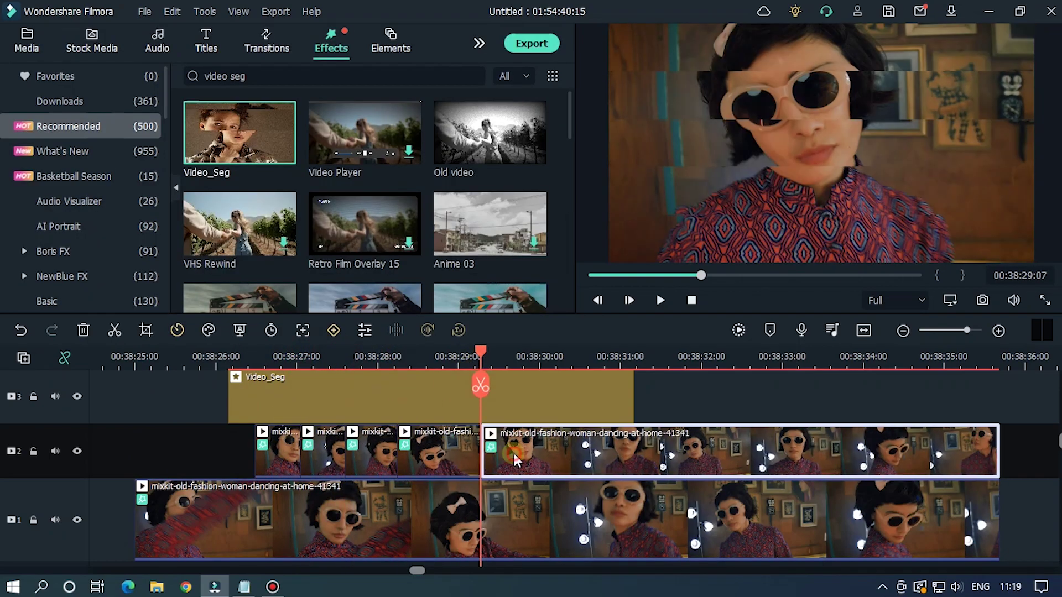
Step: Delete the last and the second remaining pieces of the track 2 woman copy and preview the Video_Seg section from its start
key("Delete")
left_click(225, 357)
key("space")
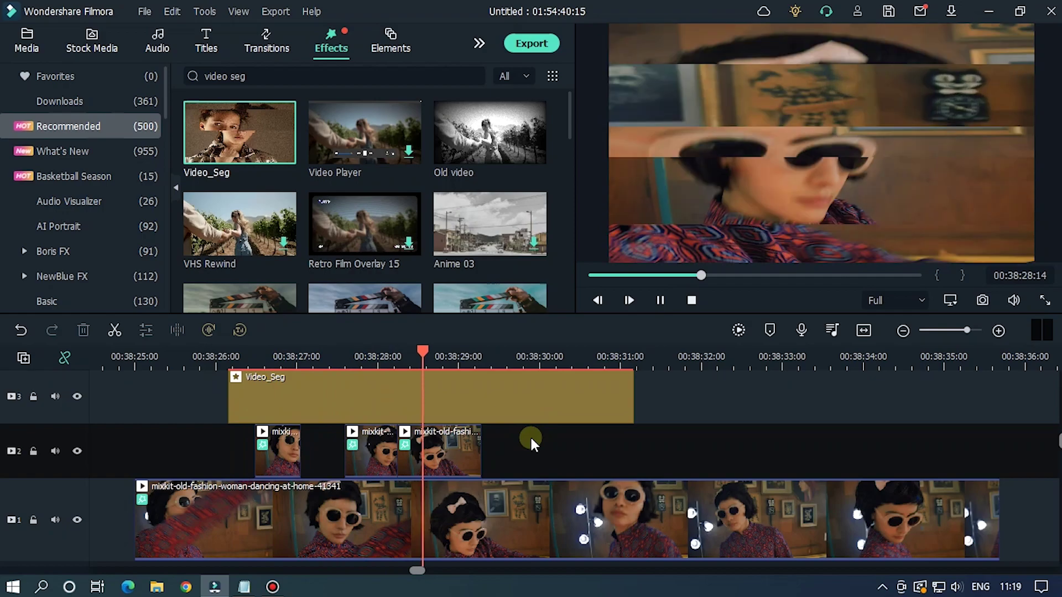
left_click(452, 453)
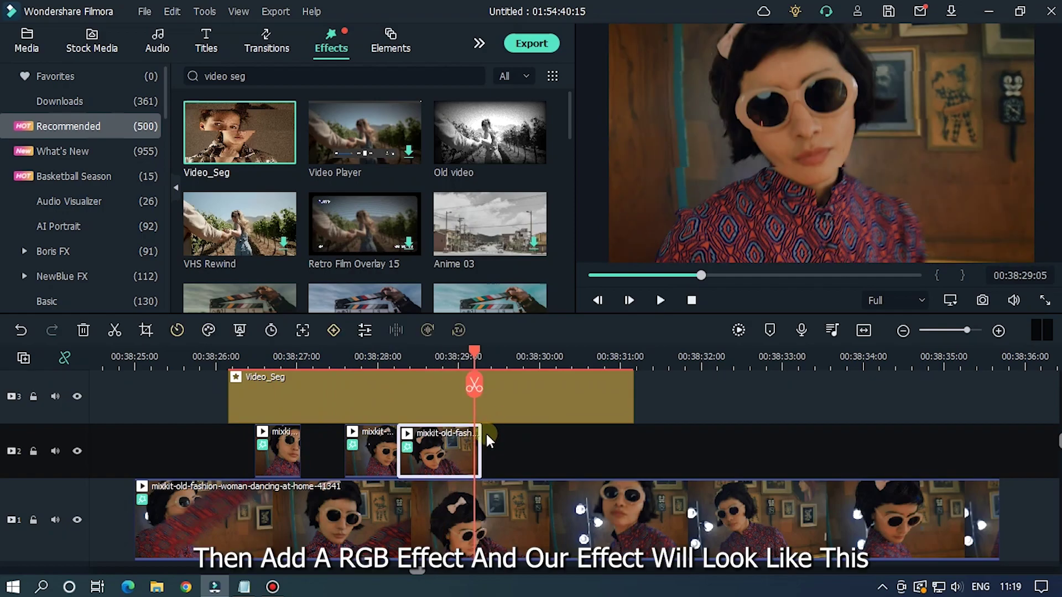
Step: Extend the last track 2 piece to about 00:38:30:10 and split it at 00:38:29:05 and about 00:38:30:03
left_click_drag(485, 431, 572, 433)
key("ctrl+b")
left_click_drag(477, 360, 549, 361)
key("ctrl+b")
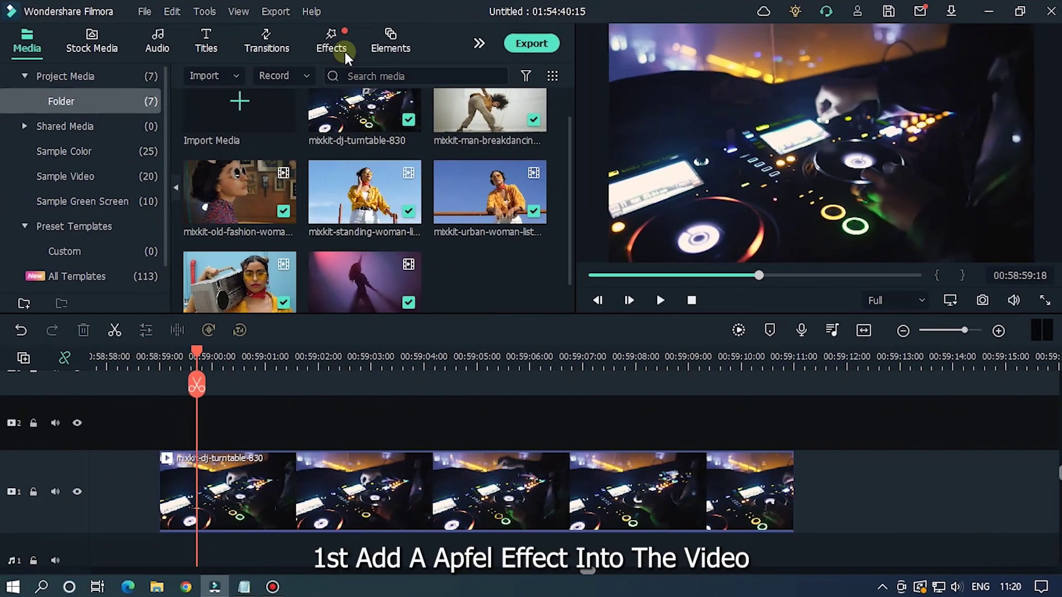
Step: Apply the Apfel effect to the mixkit-dj-turntable-830 clip on track 1
left_click(343, 41)
left_click_drag(357, 120, 260, 549)
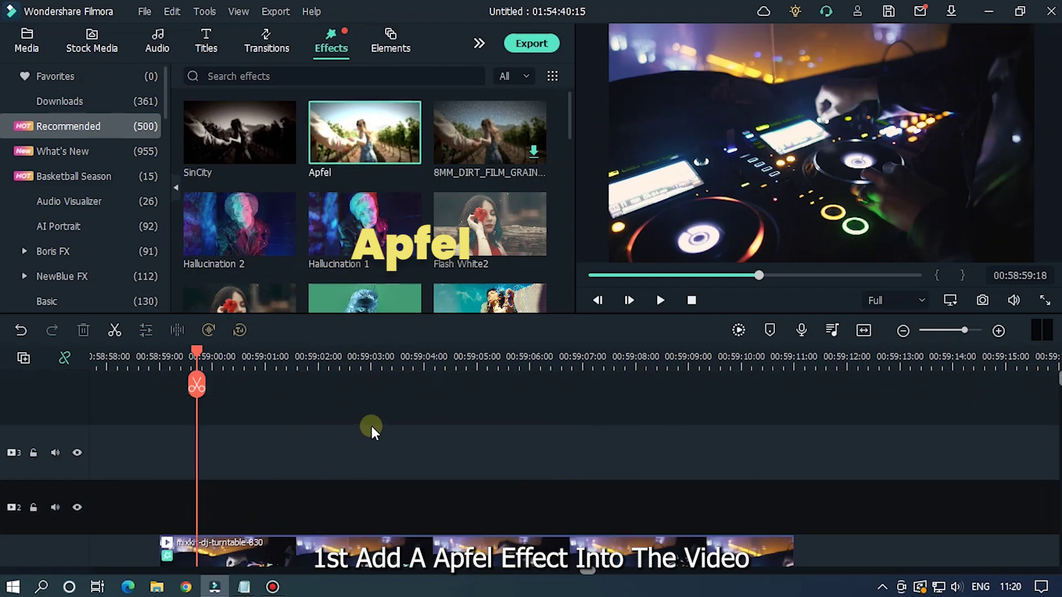
scroll(371, 424, "down", 1)
Step: Search the effects for "hue shift" and place Hue Shift on track 2 above the start of the DJ turntable clip
left_click(435, 69)
type("hu")
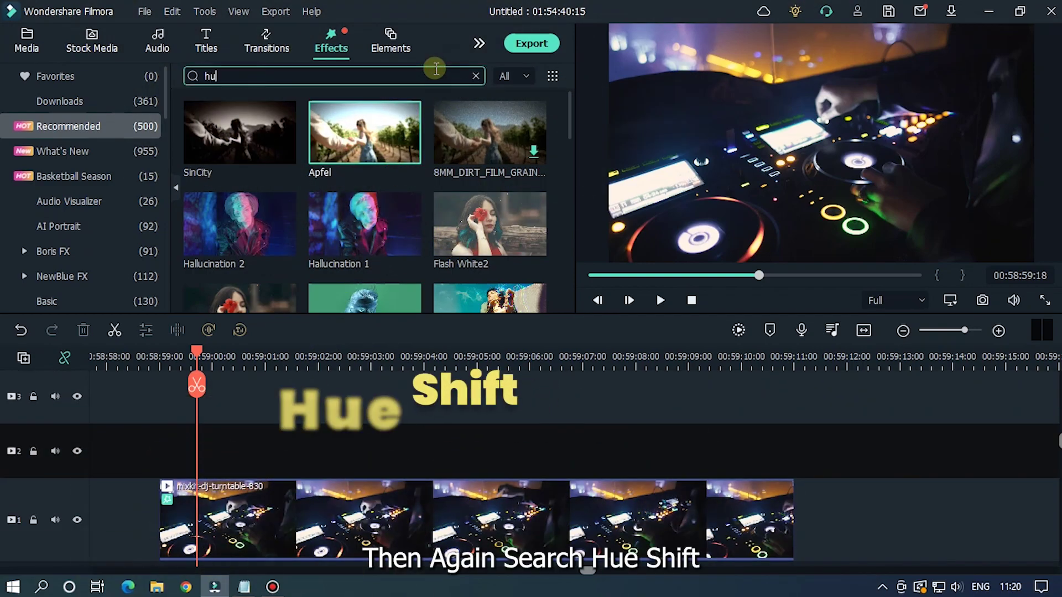
type("e shift")
key("Return")
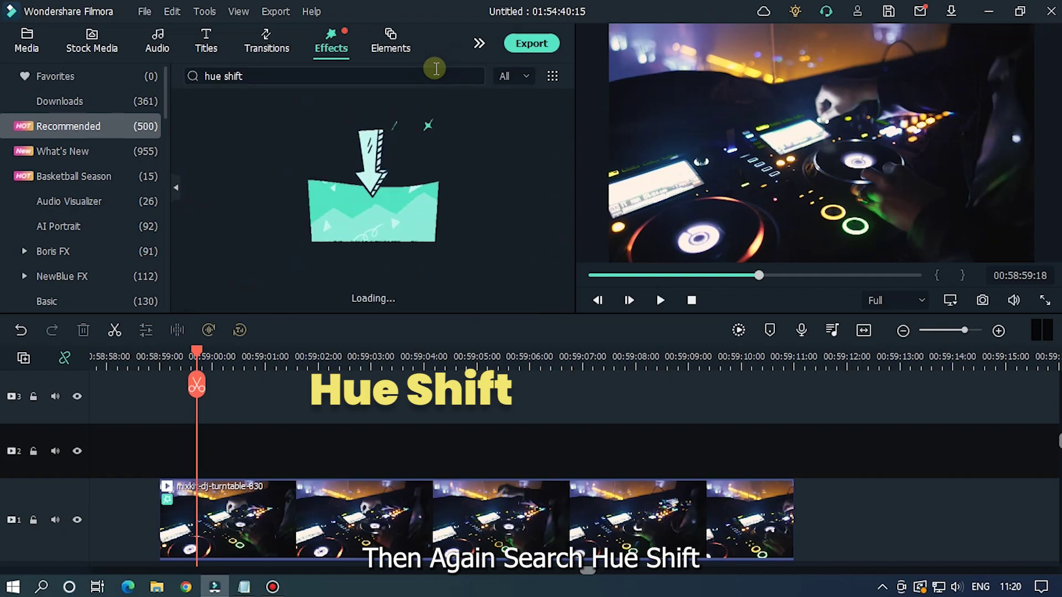
left_click_drag(211, 144, 165, 502)
Step: Split the Hue Shift effect at 00:58:59:10 and set the second piece's hue to 70
left_click_drag(197, 362, 169, 357)
scroll(226, 363, "up", 4)
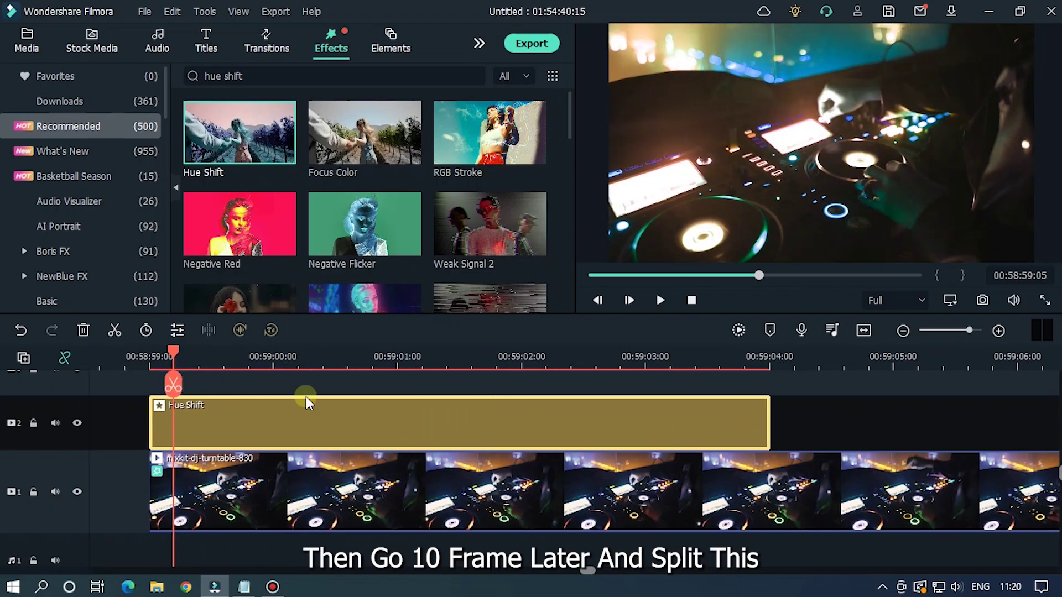
double_click(300, 426)
scroll(222, 352, "up", 3)
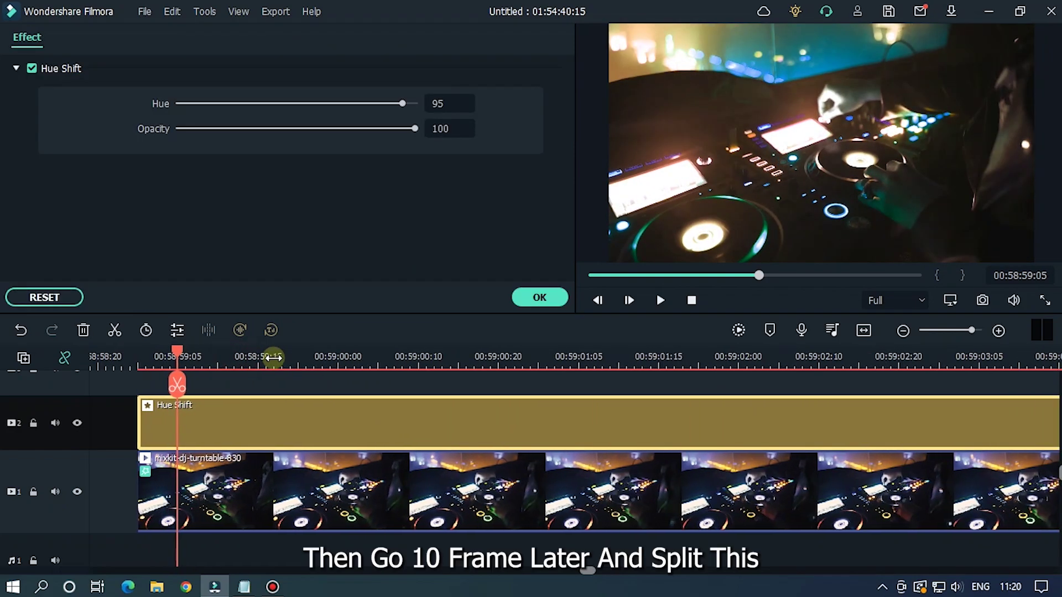
left_click_drag(178, 351, 217, 358)
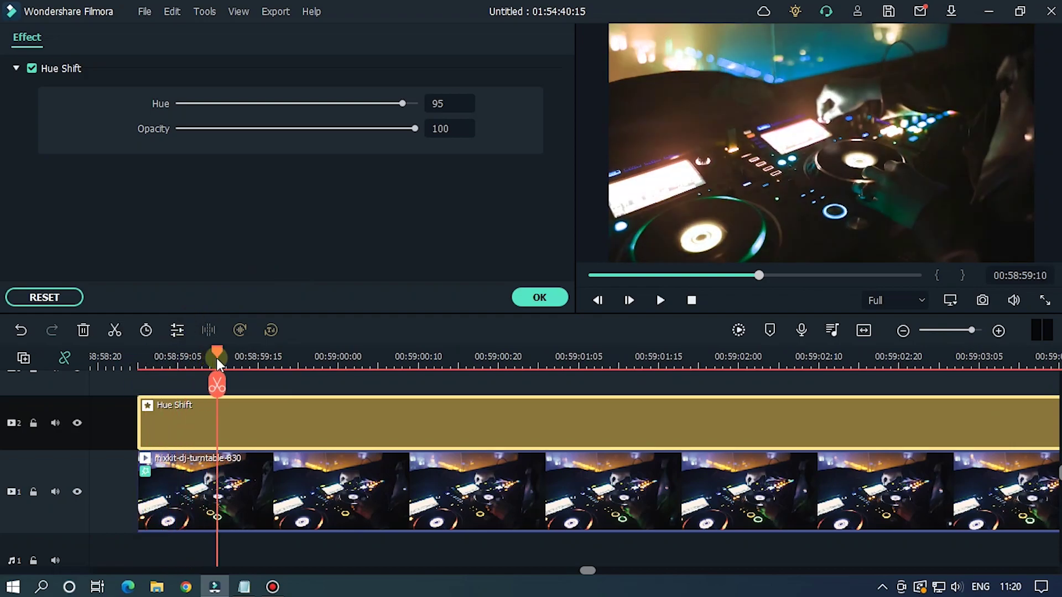
left_click(217, 384)
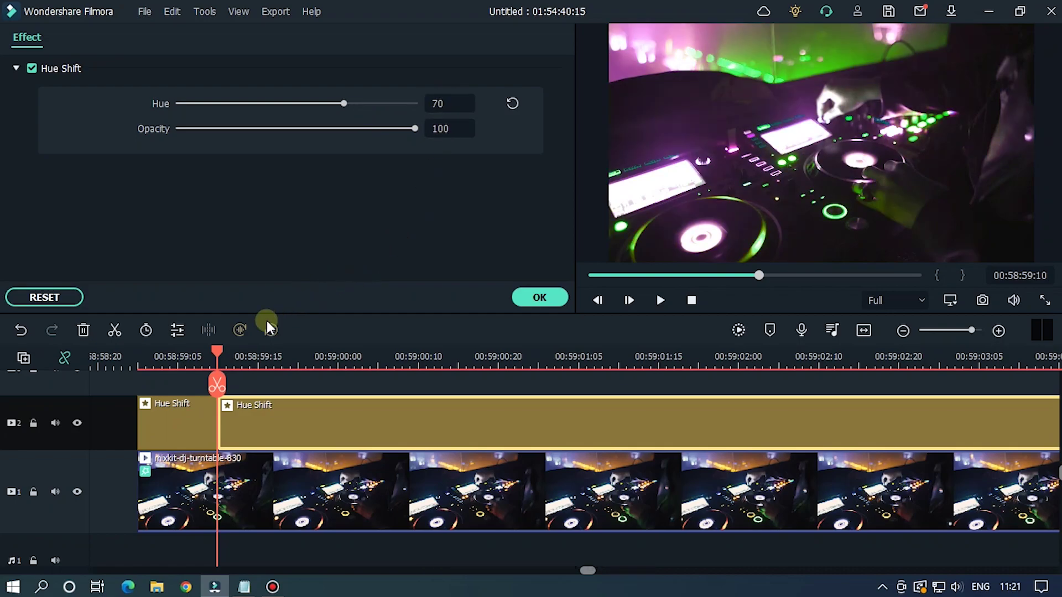
Step: Split the Hue Shift effect at 00:58:59:20 and set the third piece's hue to 50
left_click_drag(217, 351, 298, 357)
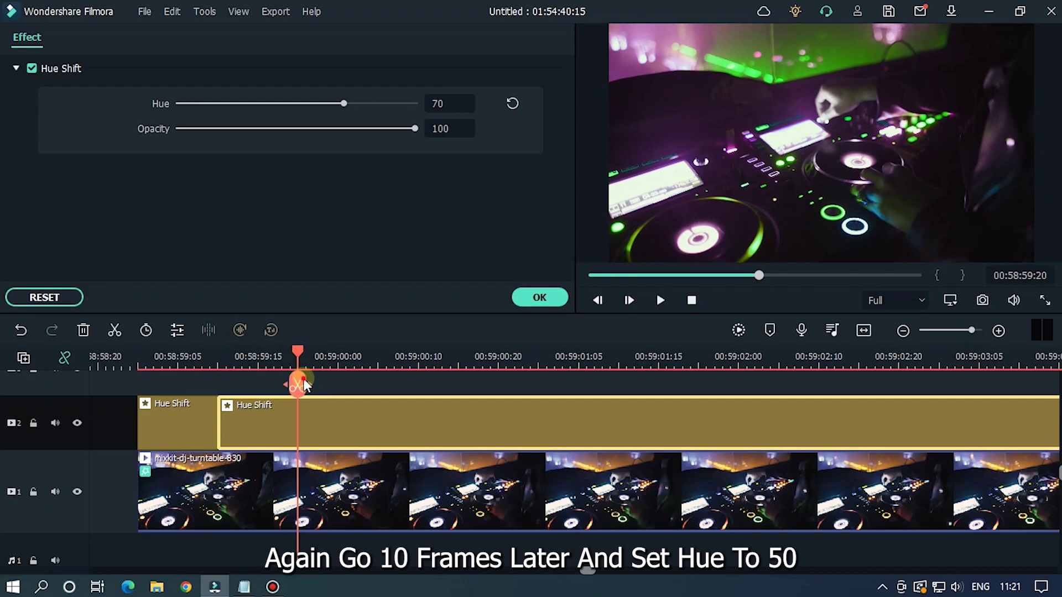
left_click(298, 383)
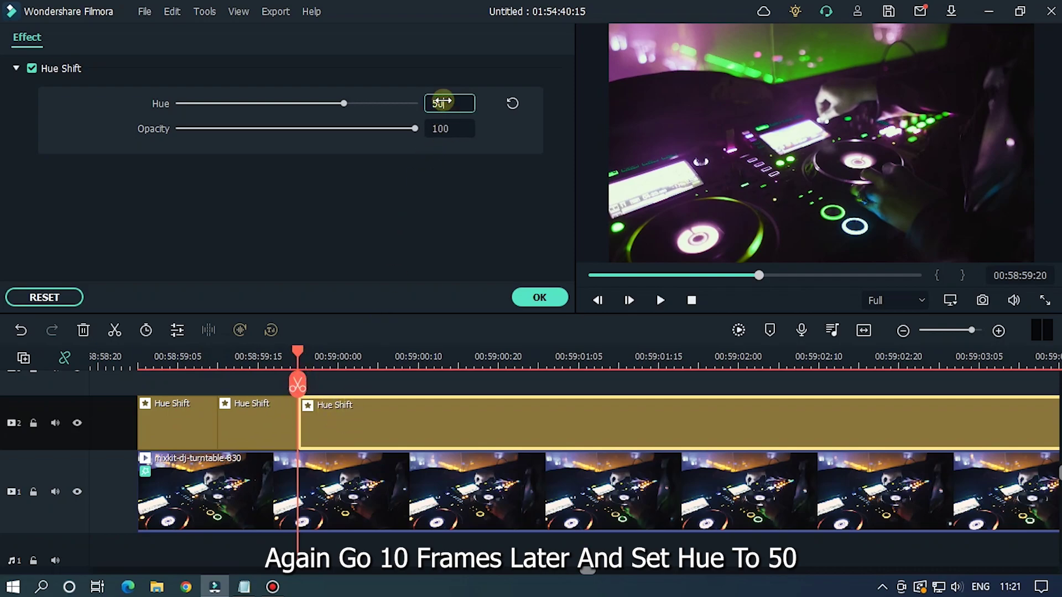
key("Return")
Step: Split the Hue Shift effect at 00:59:00:05 and set the fourth piece's hue to 30
left_click_drag(297, 354, 378, 356)
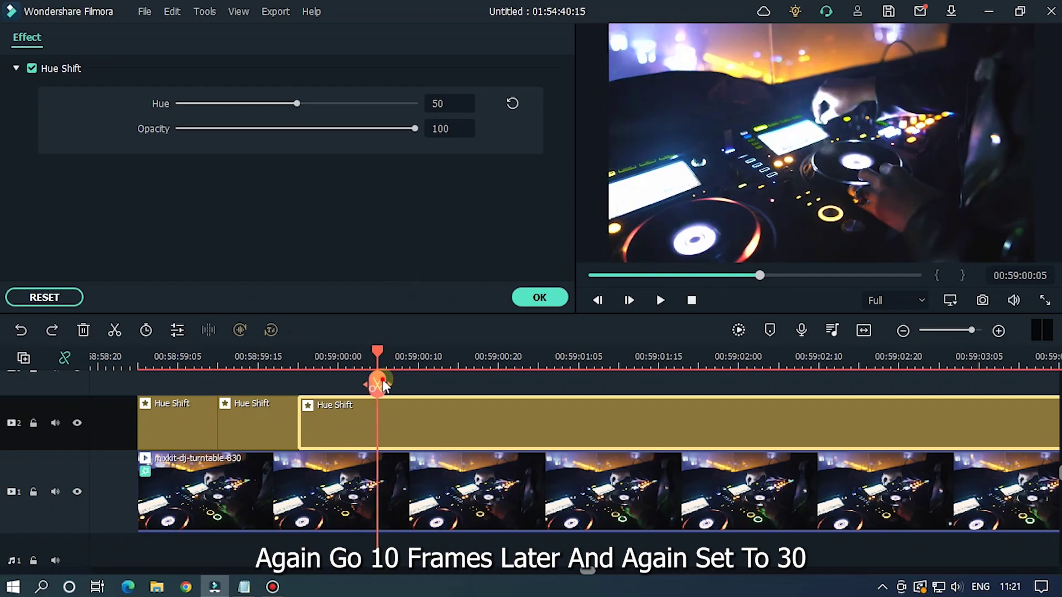
type("30")
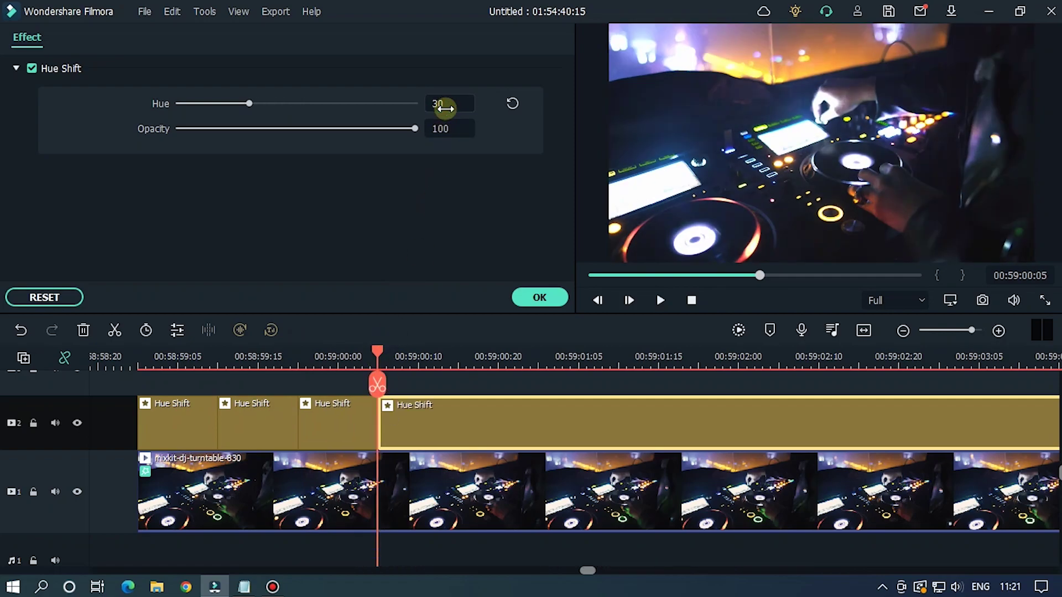
key("Return")
Step: Change the fourth Hue Shift piece's hue to 10 and split it at 00:59:00:15
left_click_drag(382, 354, 460, 352)
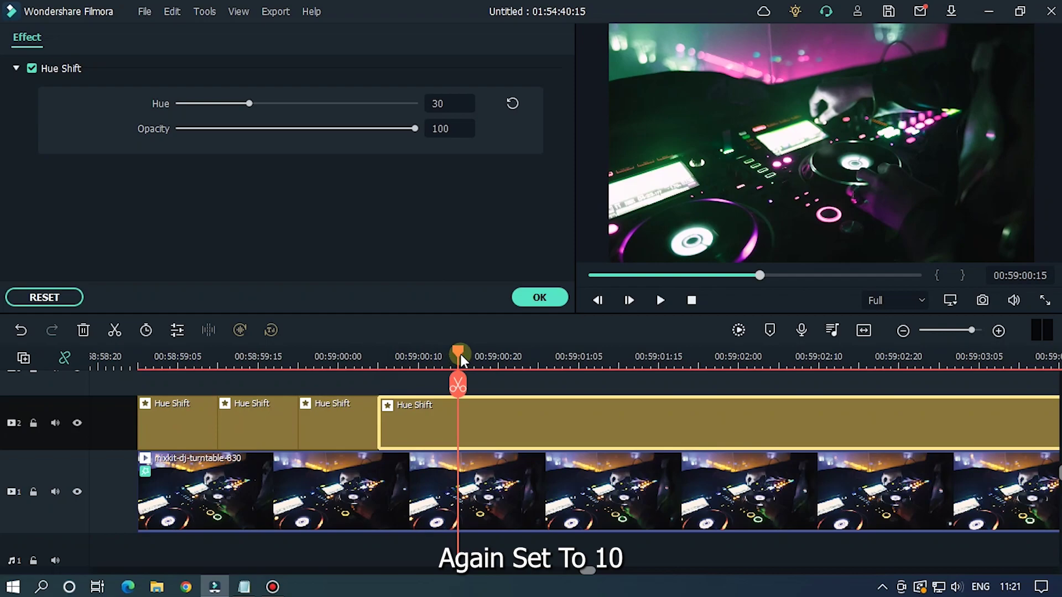
left_click(448, 100)
type("10")
key("Return")
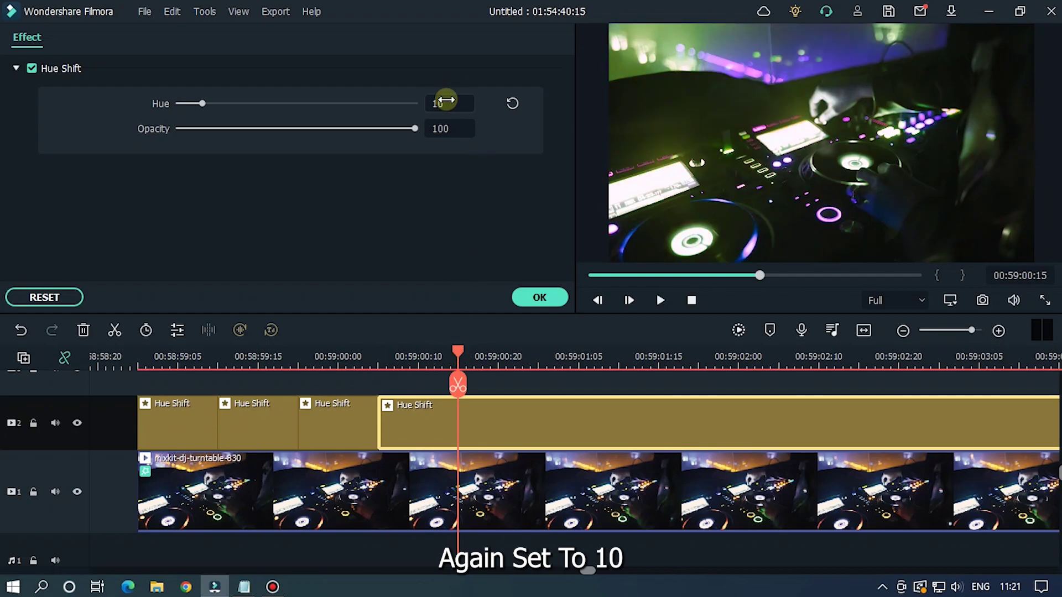
scroll(537, 360, "down", 3)
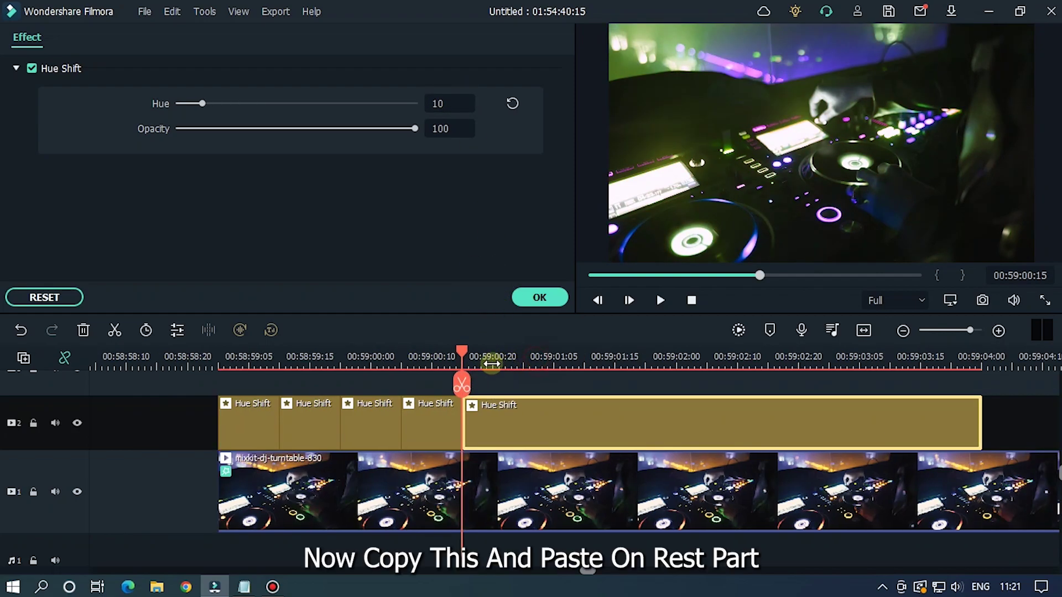
Step: Delete the leftover Hue Shift piece, then copy the four short pieces and paste the set three times along track 2
key("Delete")
left_click_drag(519, 419, 303, 421)
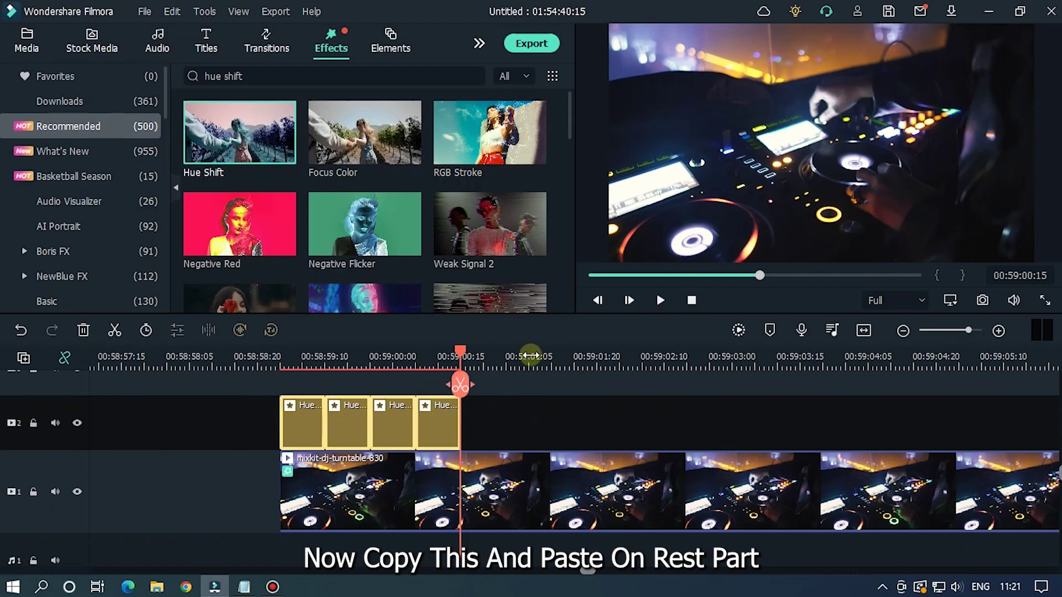
key("ctrl+c")
key("ctrl+v")
key("ctrl+v")
key("ctrl+v")
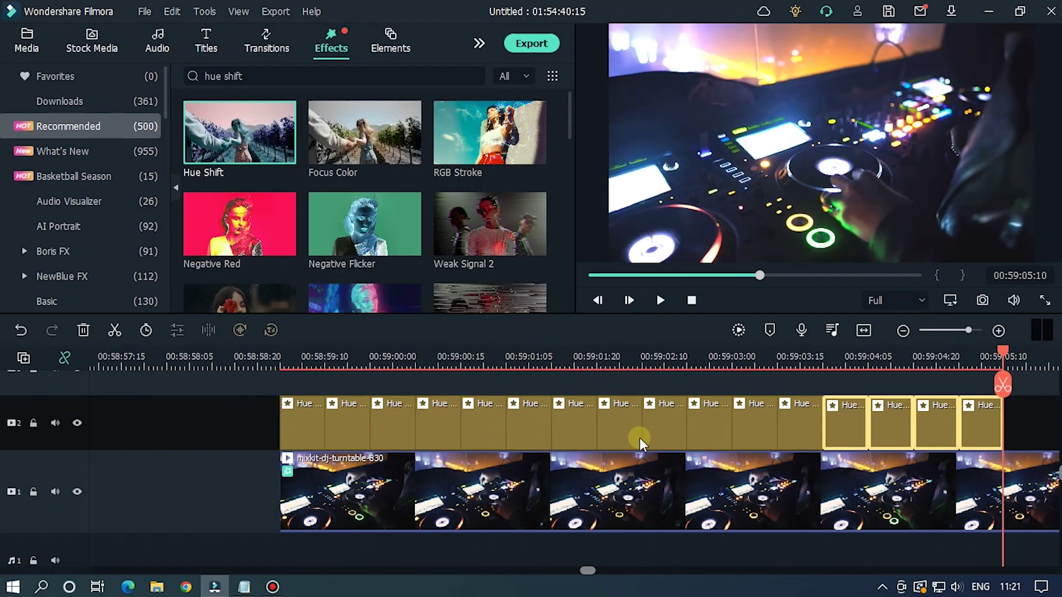
Step: Search the effects for "glich stripe" and place Glitch Stripe 1 on track 3 from about 00:58:59:01
left_click(197, 77)
type("glich stripe")
key("Return")
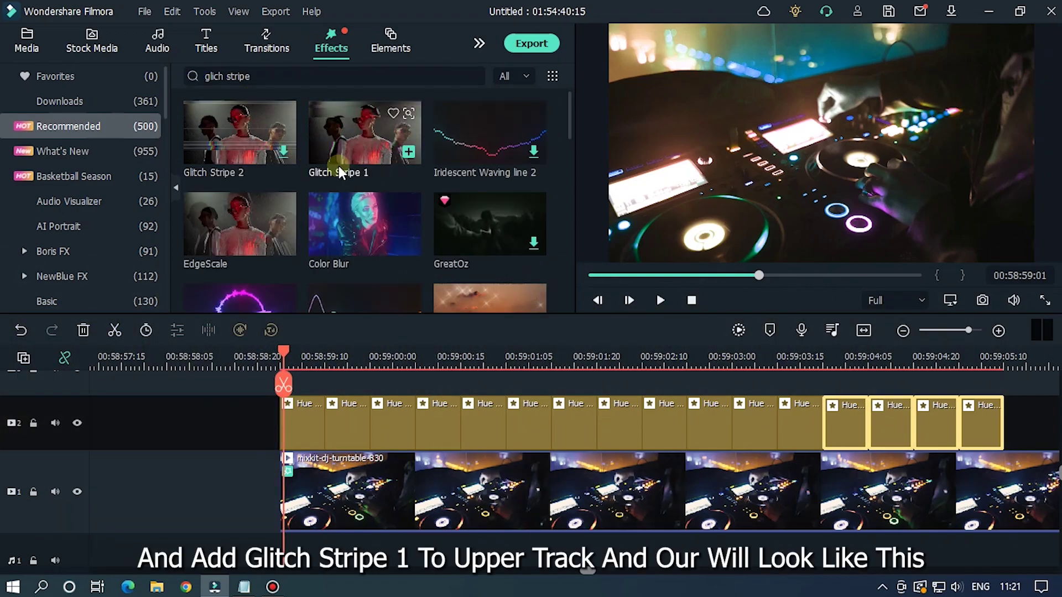
left_click_drag(317, 316, 311, 452)
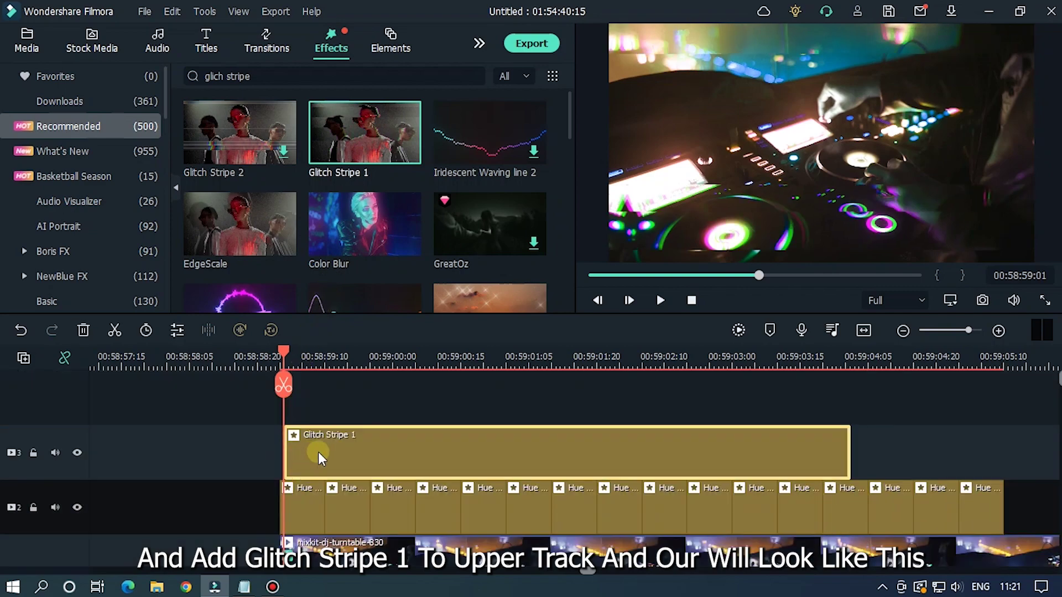
scroll(636, 447, "down", 3)
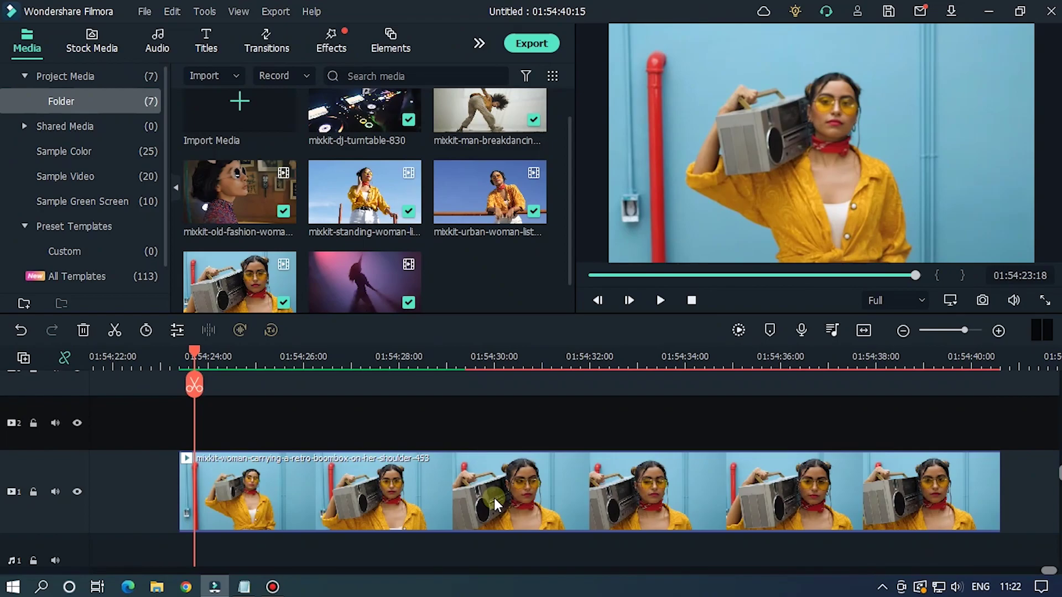
Step: Duplicate the woman-carrying-a-retro-boombox clip onto track 2, aligned with the original's start at 01:54:23:10
left_click(350, 500)
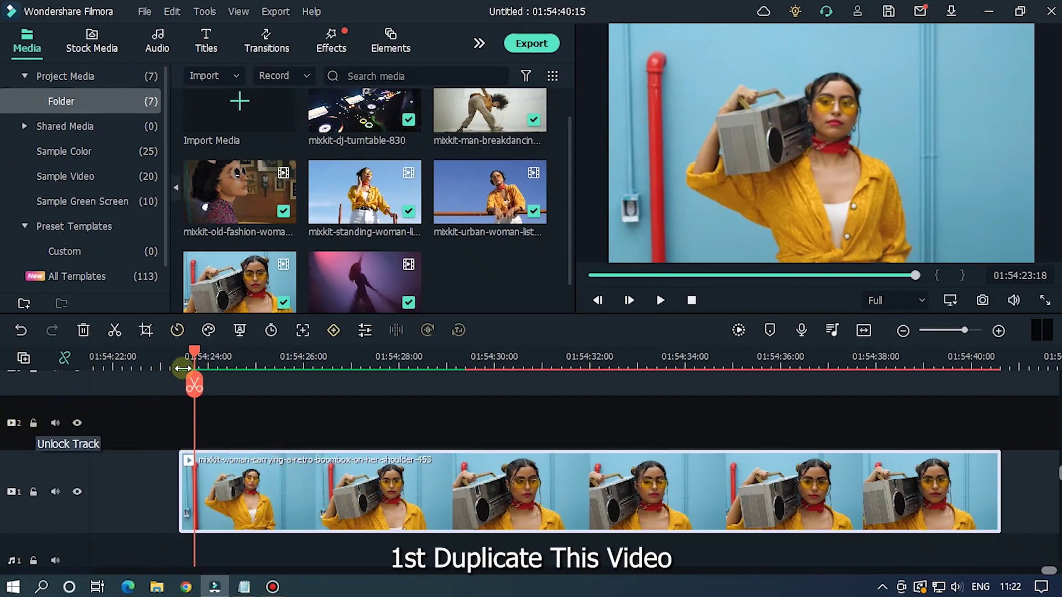
left_click_drag(194, 350, 179, 350)
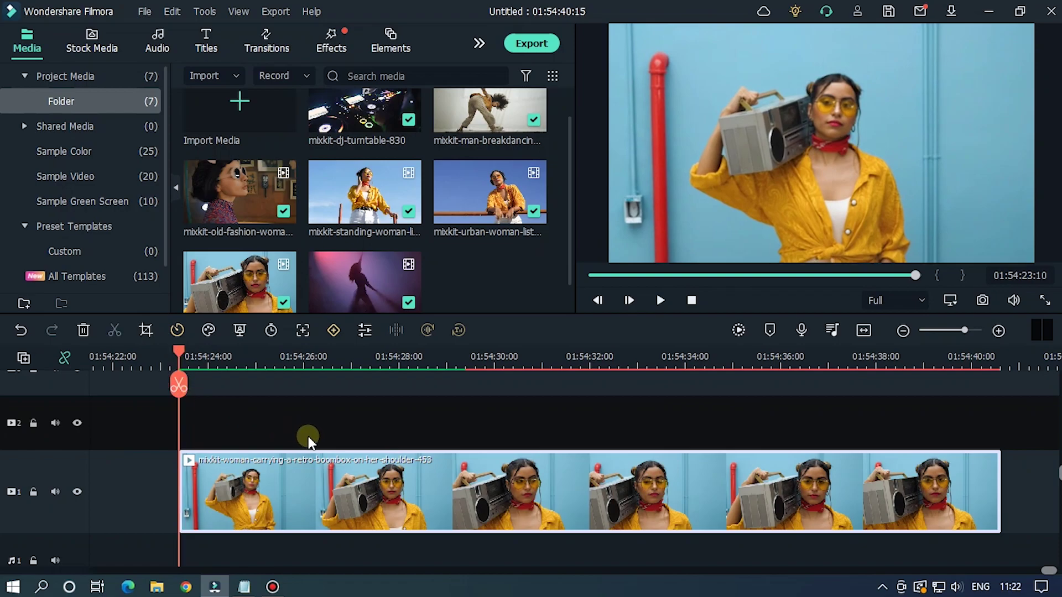
key("ctrl+c")
key("ctrl+v")
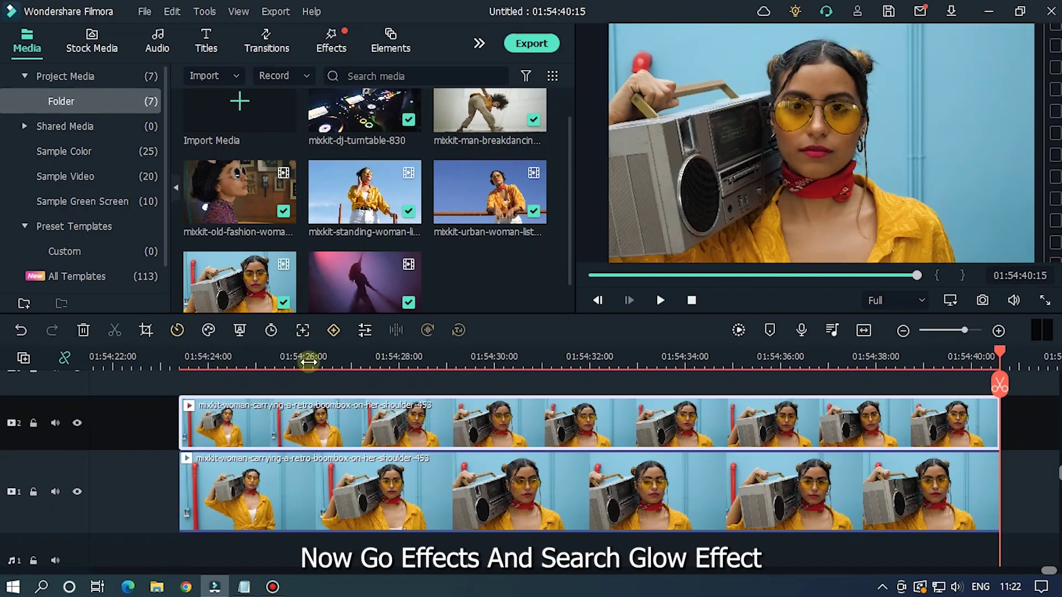
Step: Search the effects for "glow" and apply Glow to the boombox copy on track 2
left_click(331, 42)
left_click(329, 76)
type("glow")
key("Return")
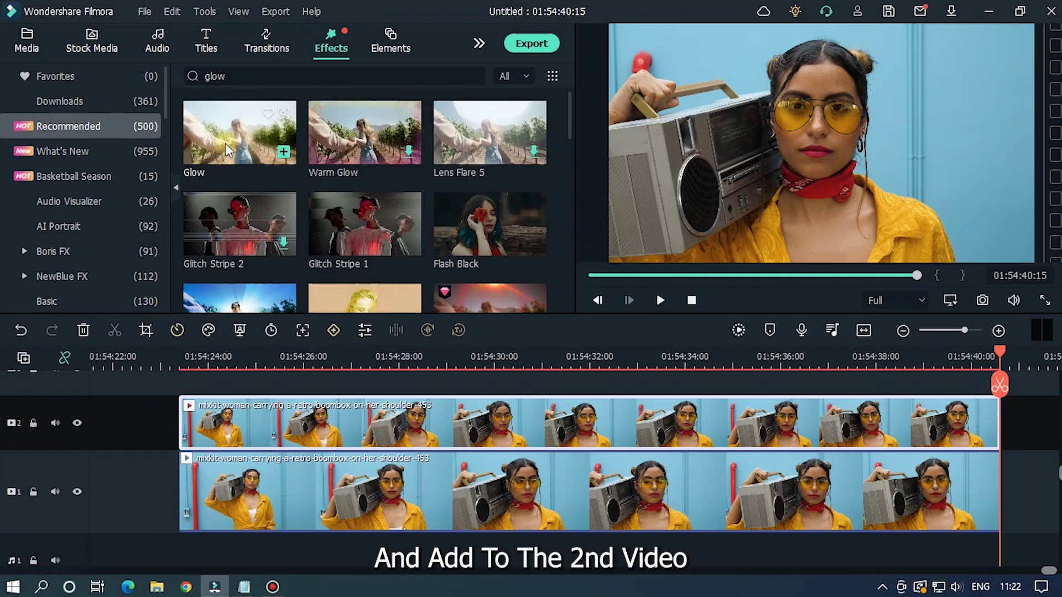
left_click_drag(250, 253, 327, 515)
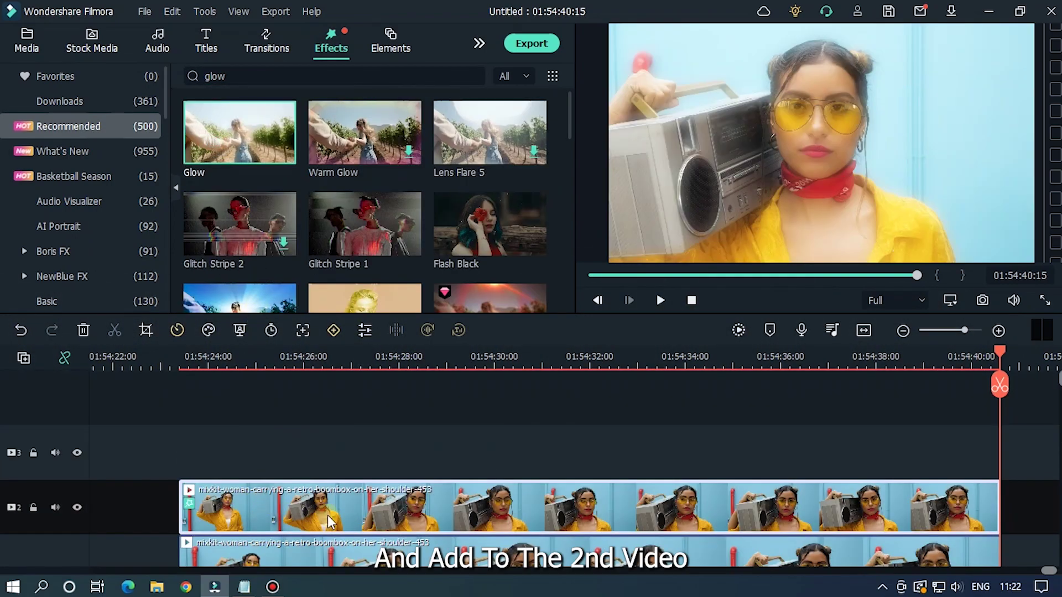
Step: Set the radius of the track 2 copy's Glow effect to 100
left_click(330, 369)
double_click(340, 498)
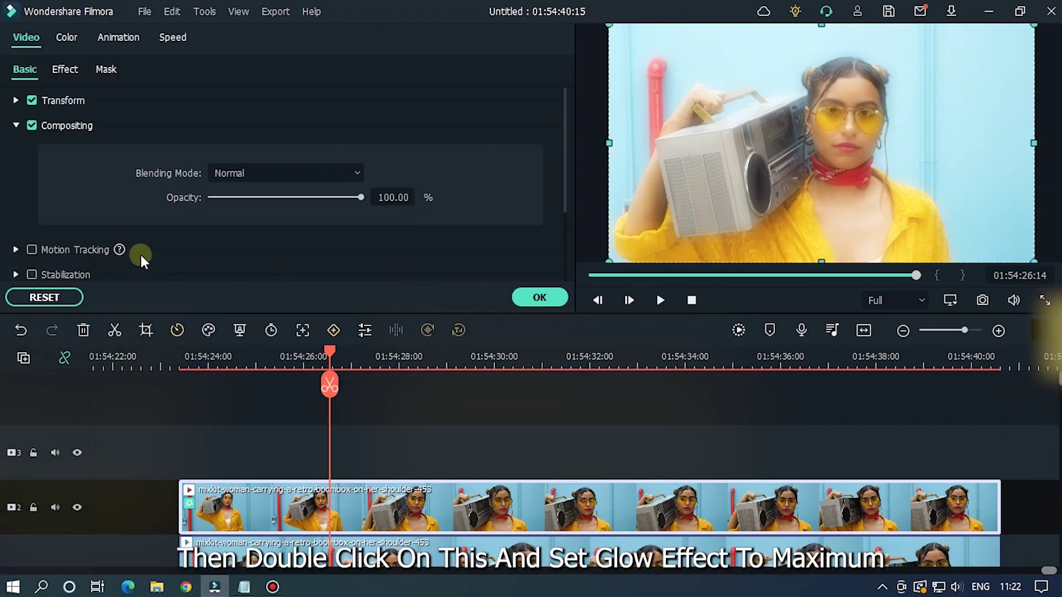
left_click(62, 70)
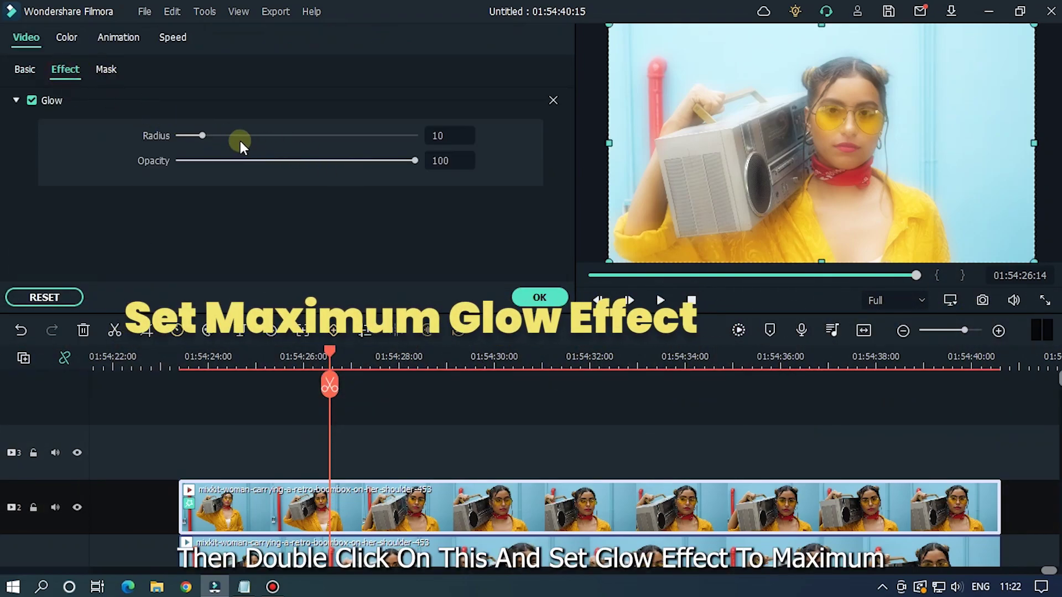
left_click_drag(202, 136, 445, 135)
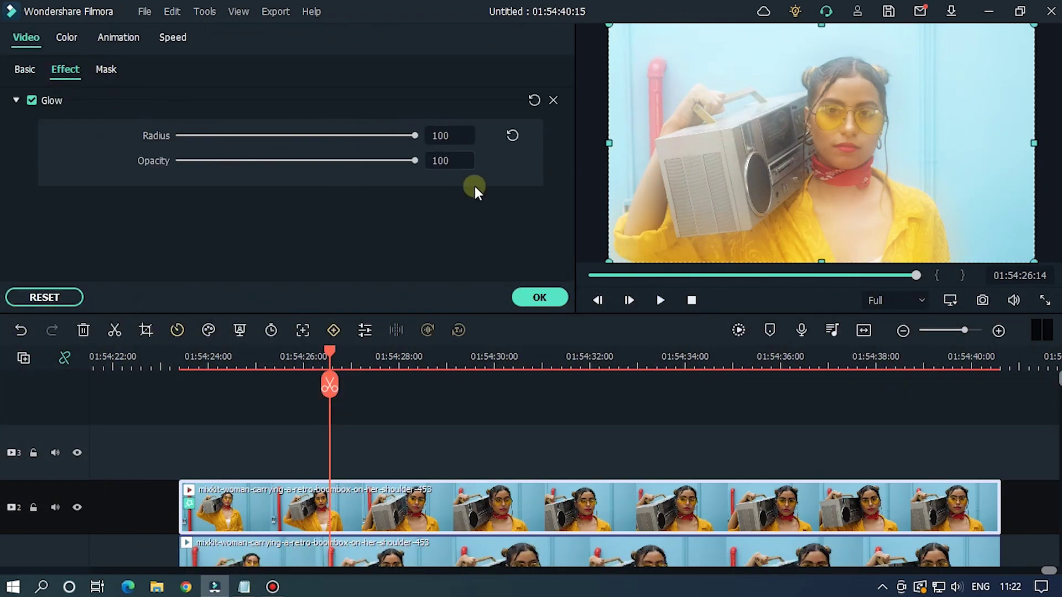
left_click(532, 297)
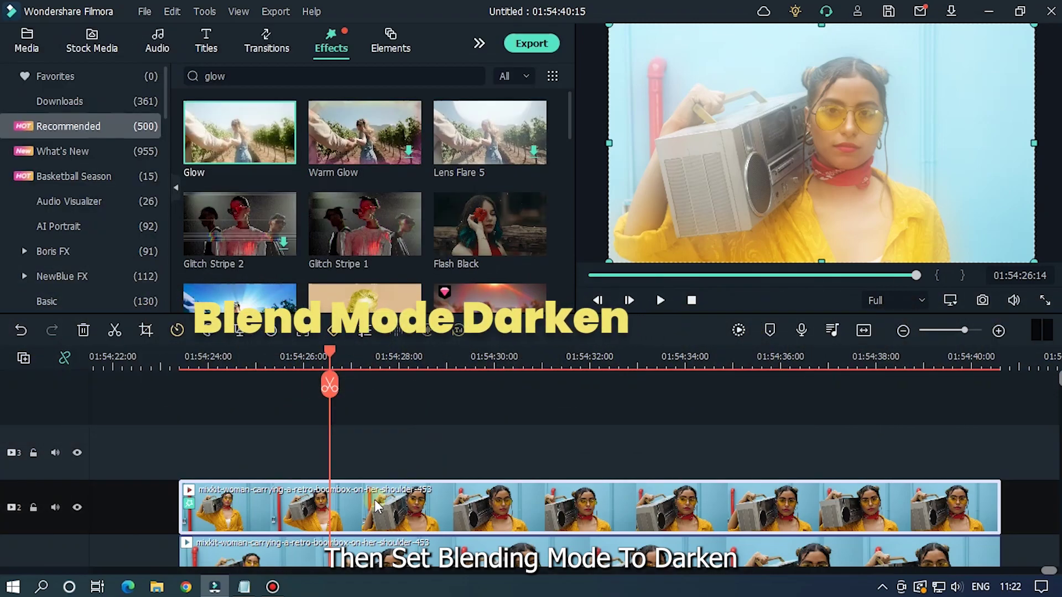
Step: Set the track 2 boombox copy's blending mode to Darken and its scale to 200%
double_click(374, 500)
left_click(231, 173)
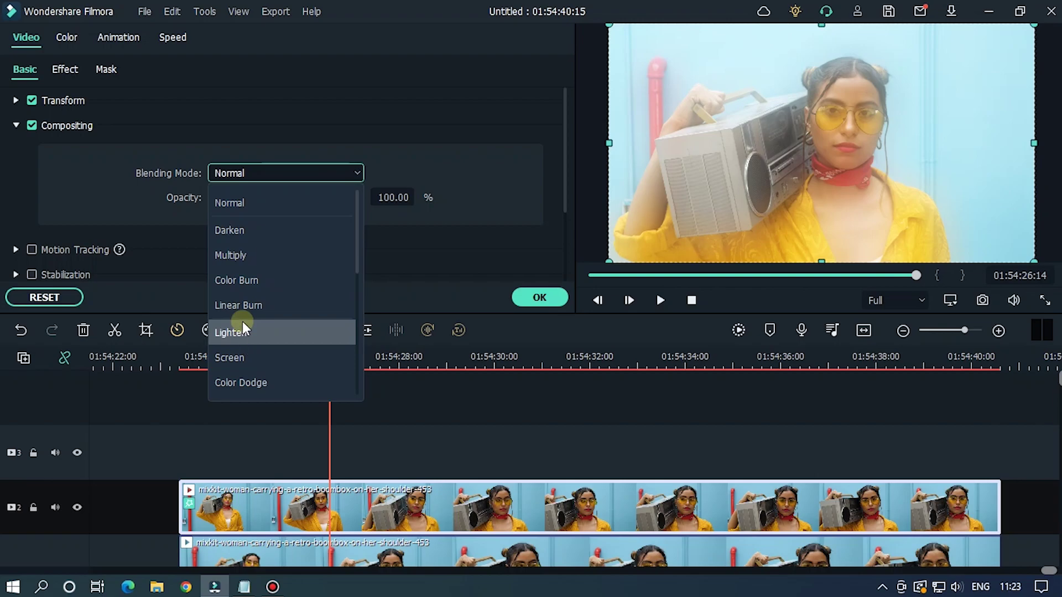
left_click(247, 237)
left_click(16, 101)
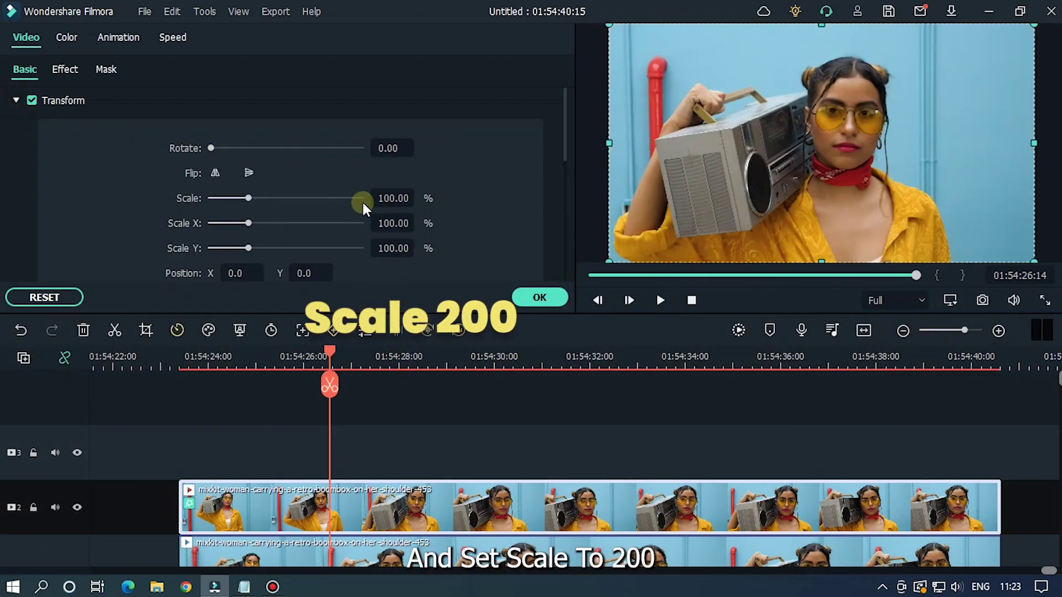
key("Return")
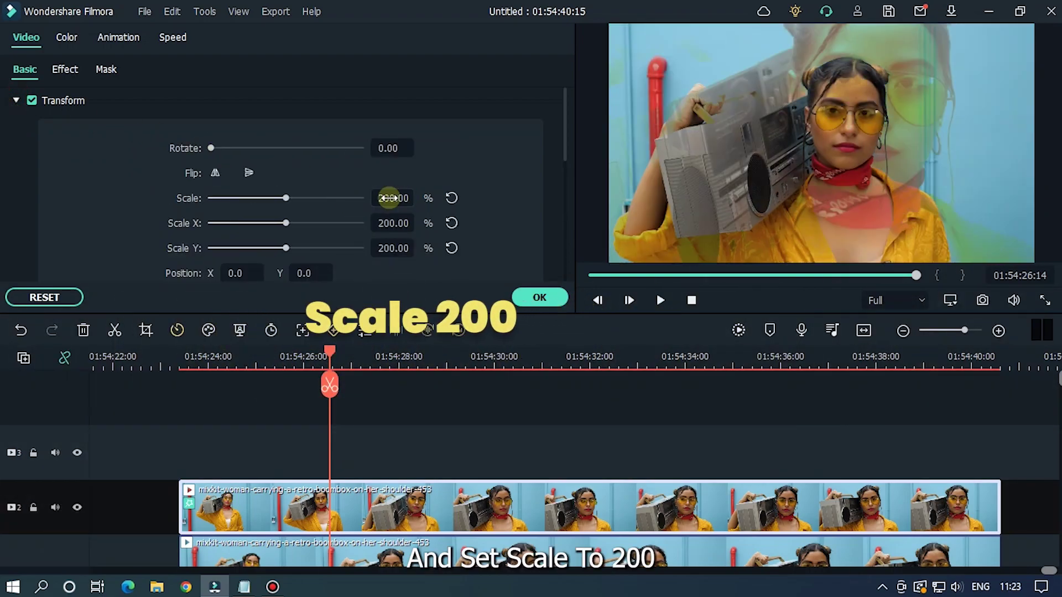
left_click(526, 298)
Step: Search the effects for "dispersion blur" and place Dispersion Blur on track 3 at about 01:54:25:00
left_click(476, 76)
left_click(447, 73)
type("dispersion bl")
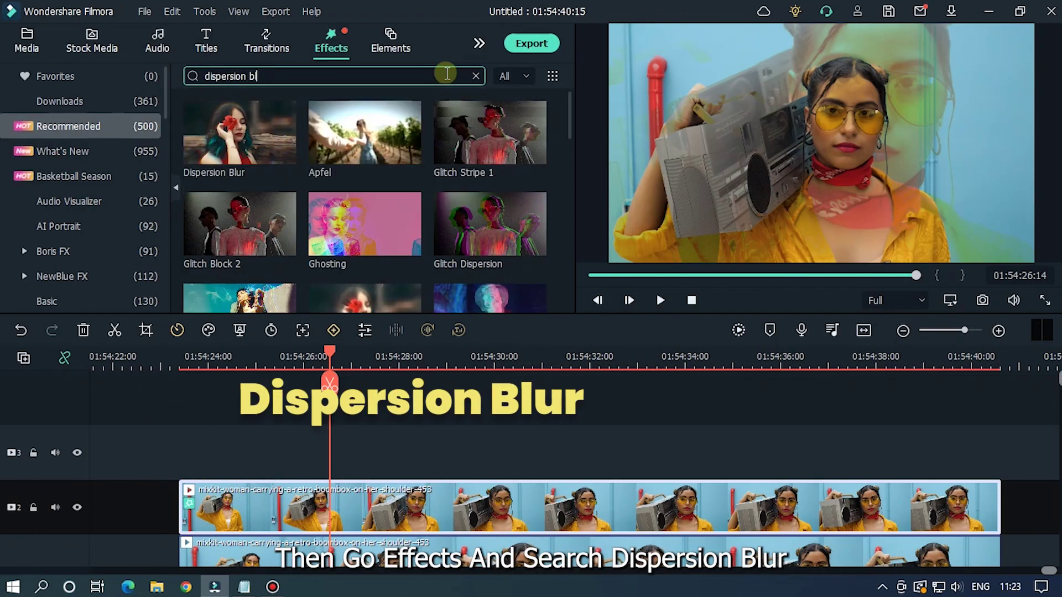
type("ur")
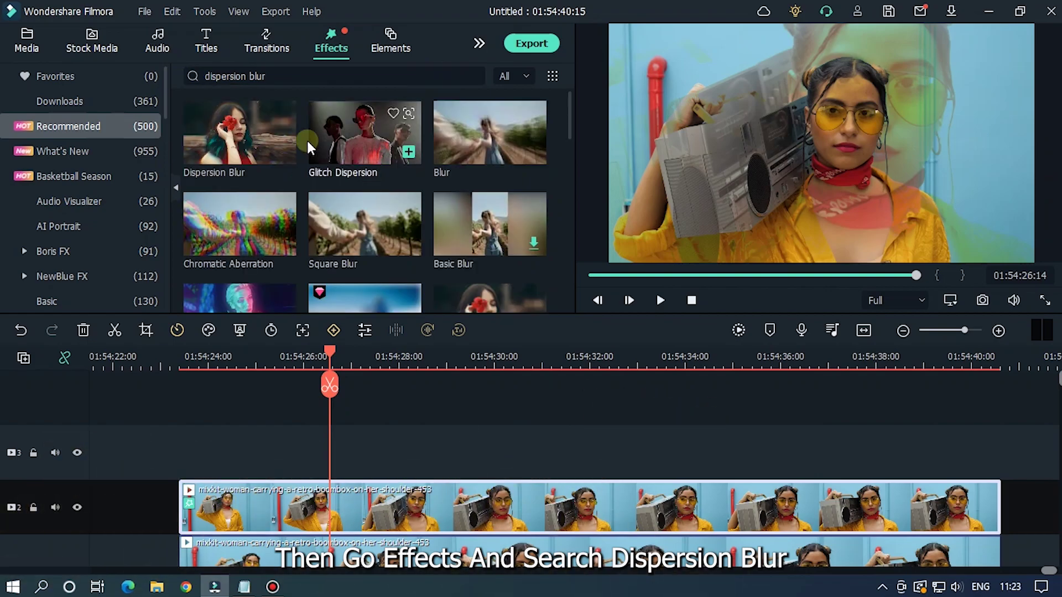
left_click_drag(234, 122, 260, 474)
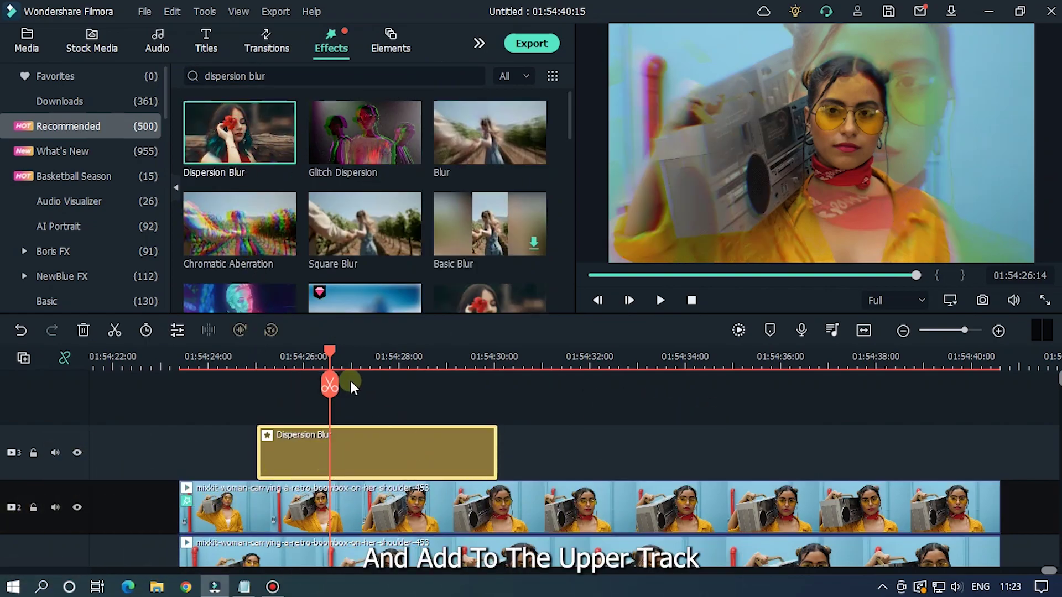
Step: Split the Dispersion Blur effect at seven spaced points up to 01:54:29:15 and delete alternate pieces to leave gaps
left_click_drag(301, 353, 474, 386)
left_click(291, 387)
left_click(313, 380)
left_click(346, 381)
left_click(376, 381)
left_click(416, 382)
left_click(455, 381)
left_click(474, 386)
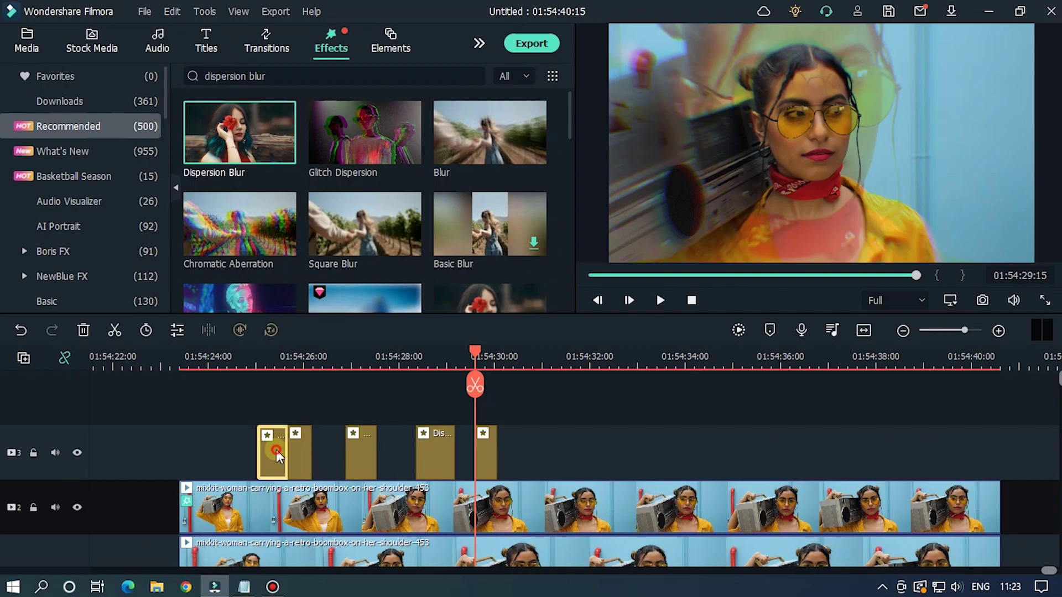